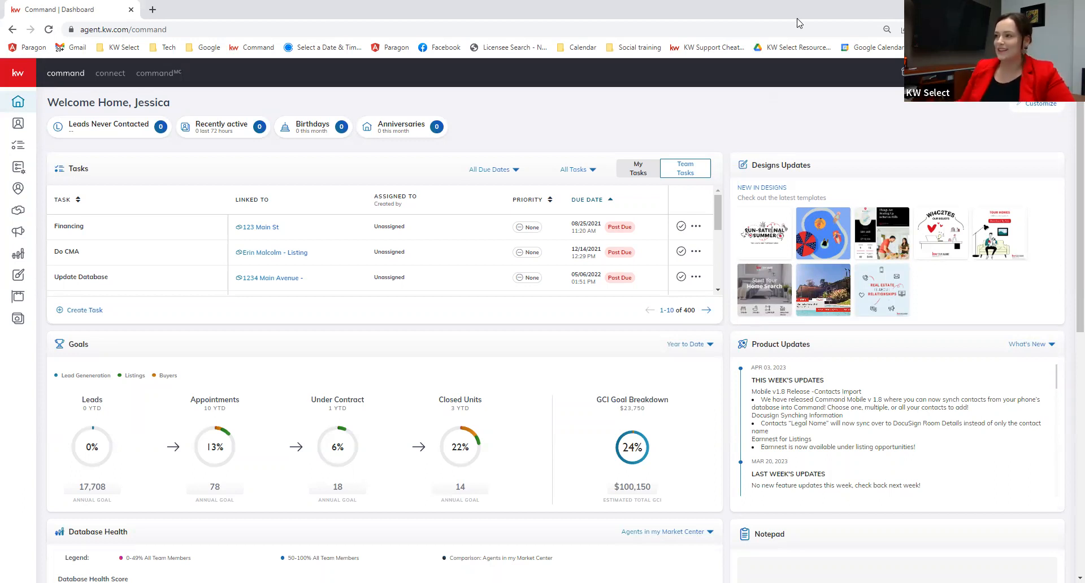
# Step: Switch from the team account to the personal account and open its Settings page
pyautogui.click(1020, 73)
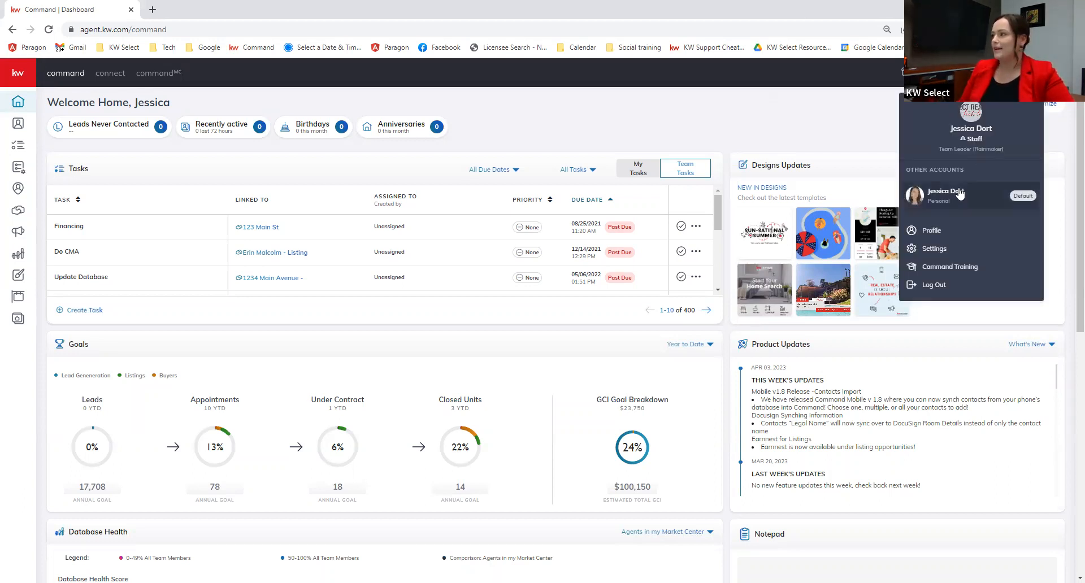
pyautogui.click(960, 196)
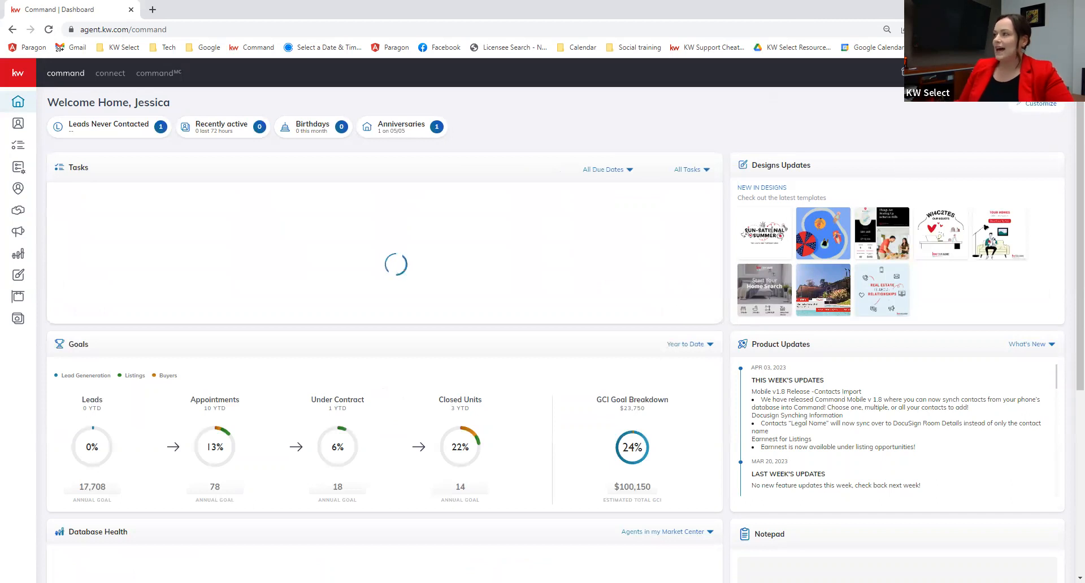
pyautogui.click(1019, 73)
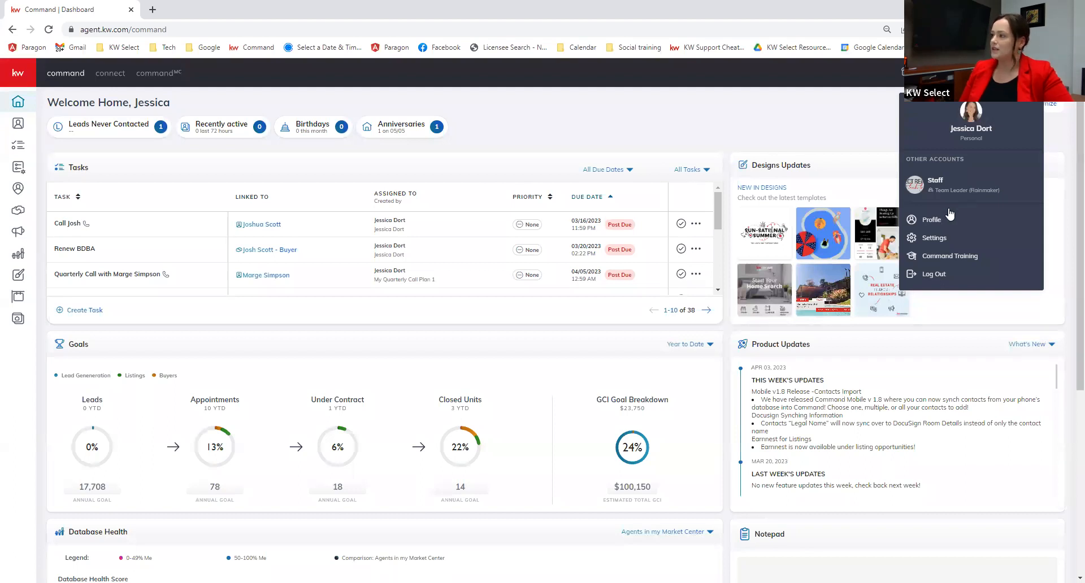
pyautogui.click(942, 242)
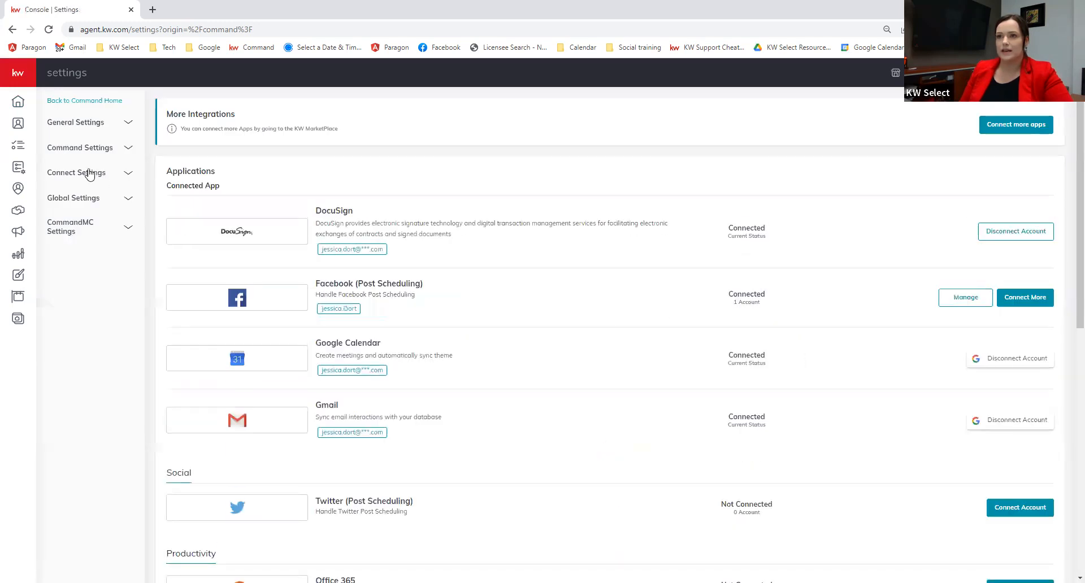
# Step: Review the Marketing Profile's photo, logo, contact and brokerage details, then return to the dashboard
pyautogui.click(85, 172)
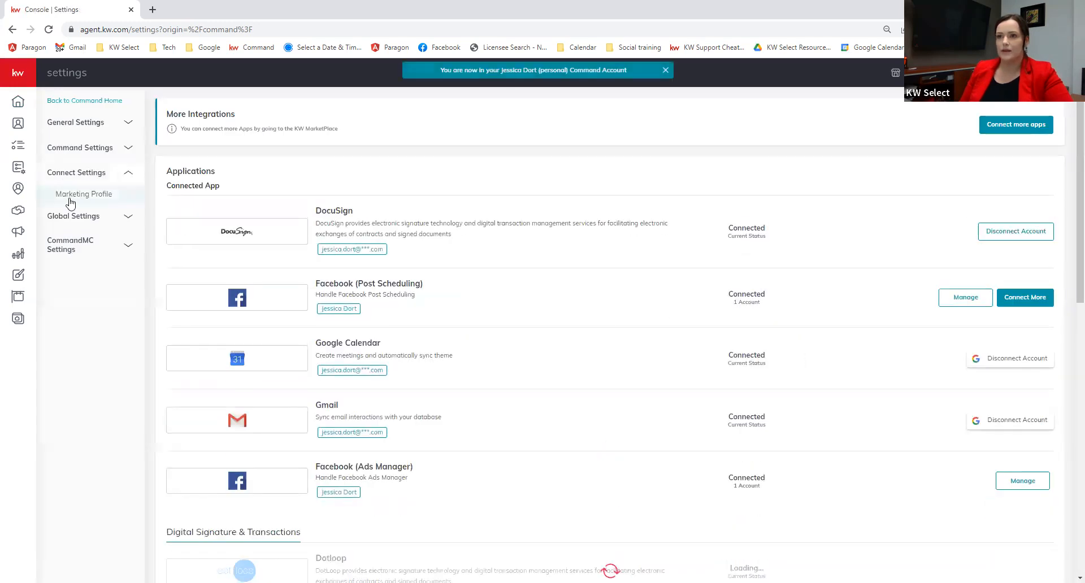
pyautogui.click(79, 195)
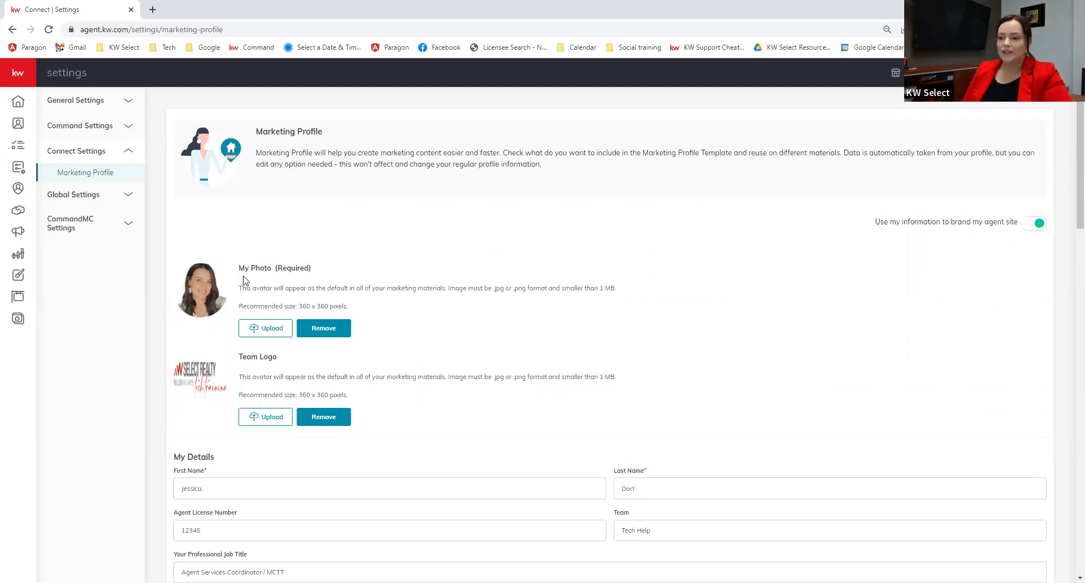
pyautogui.scroll(-1, 497, 356)
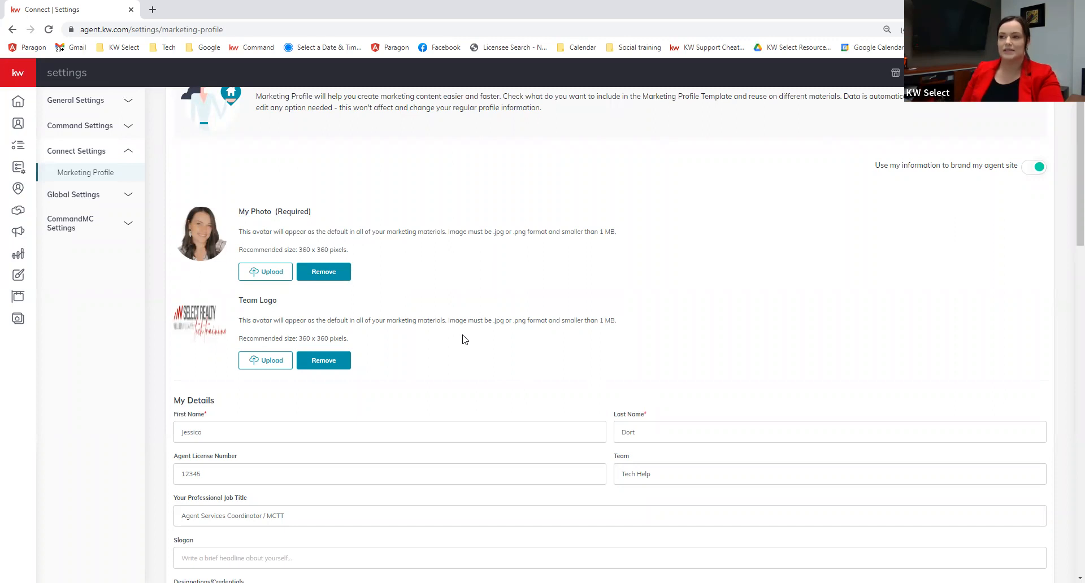
pyautogui.scroll(-1, 465, 339)
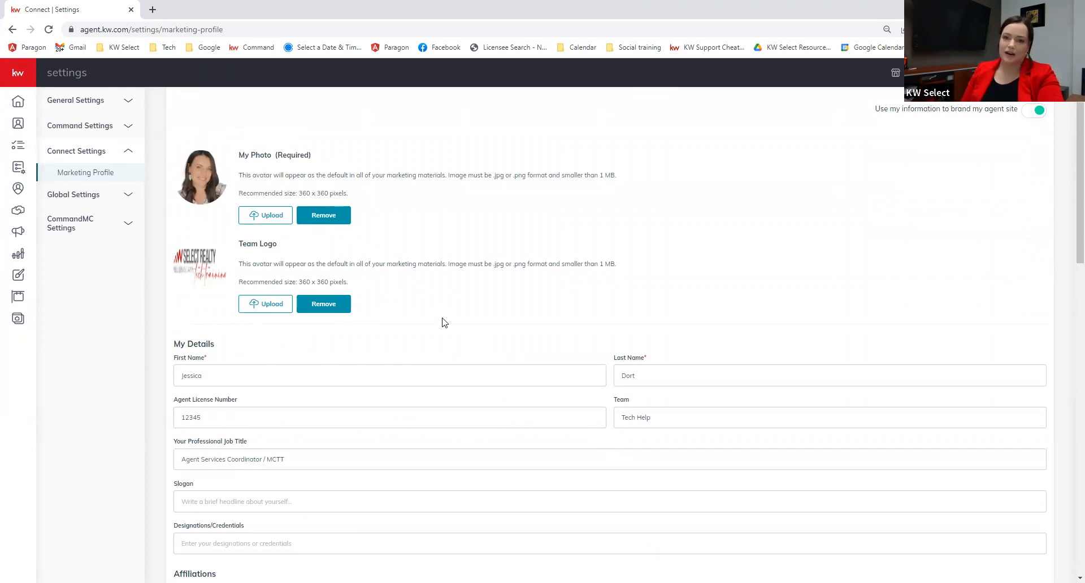
pyautogui.scroll(-3, 468, 303)
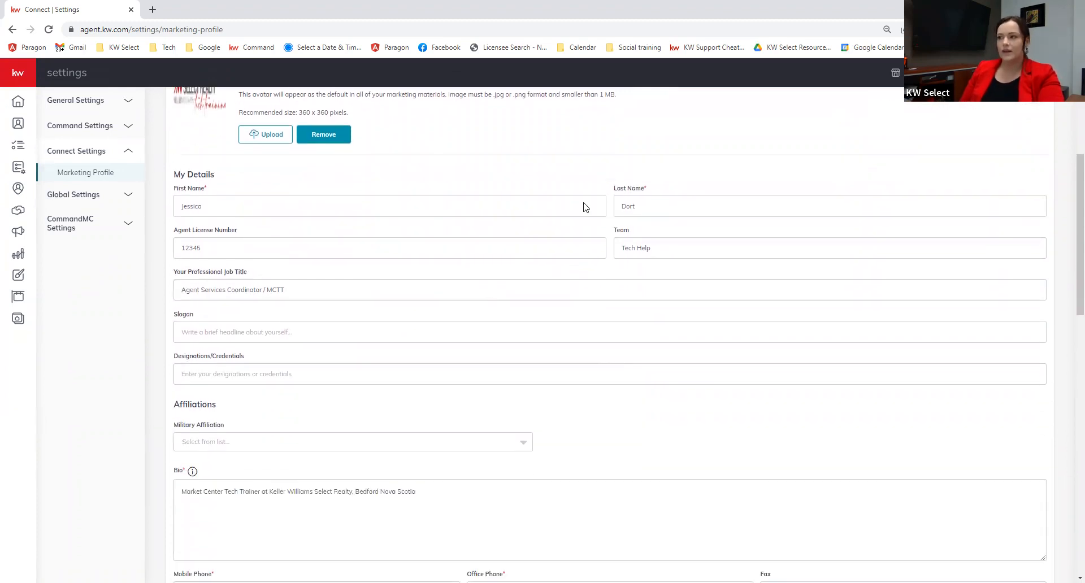
pyautogui.scroll(-4, 552, 407)
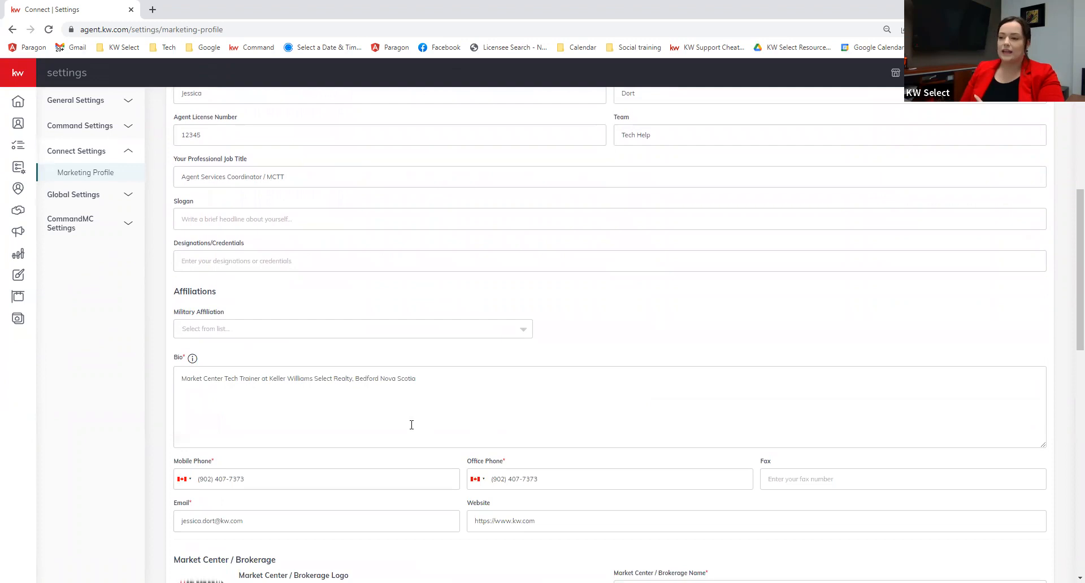
pyautogui.scroll(-3, 524, 429)
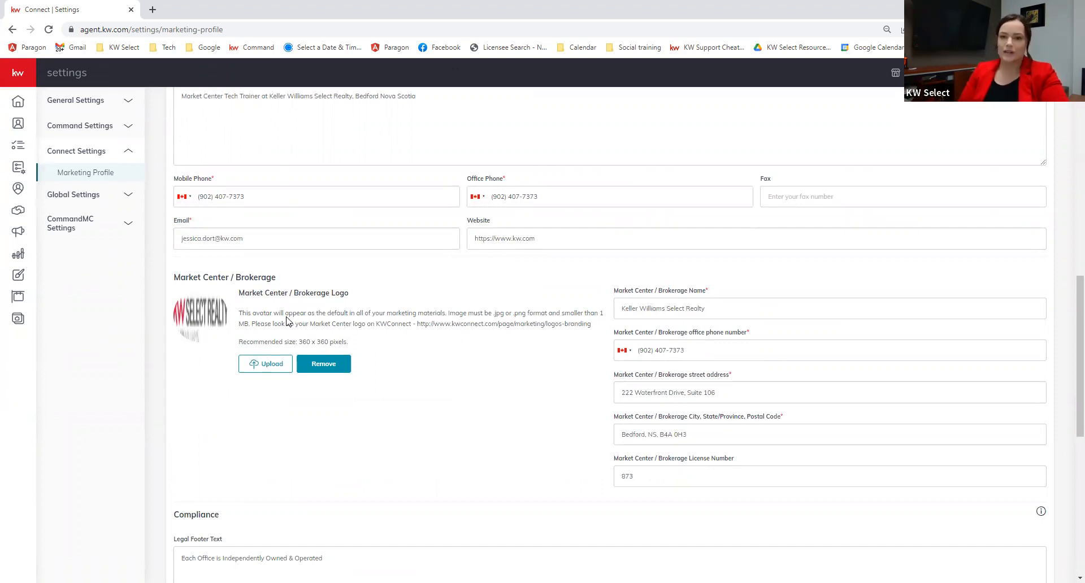
pyautogui.scroll(-2, 362, 328)
pyautogui.scroll(-6, 391, 345)
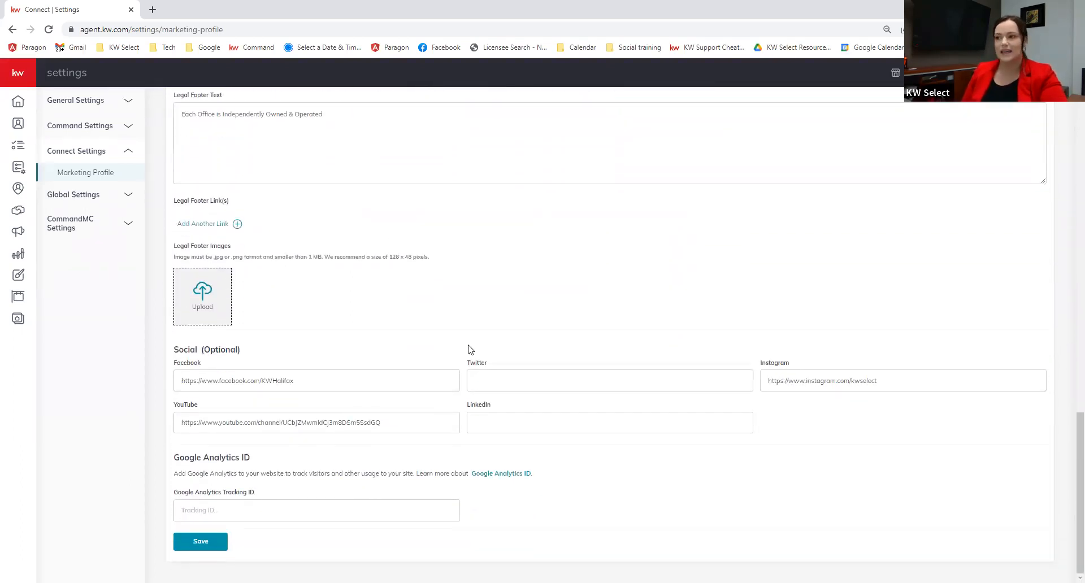
pyautogui.scroll(20, 468, 349)
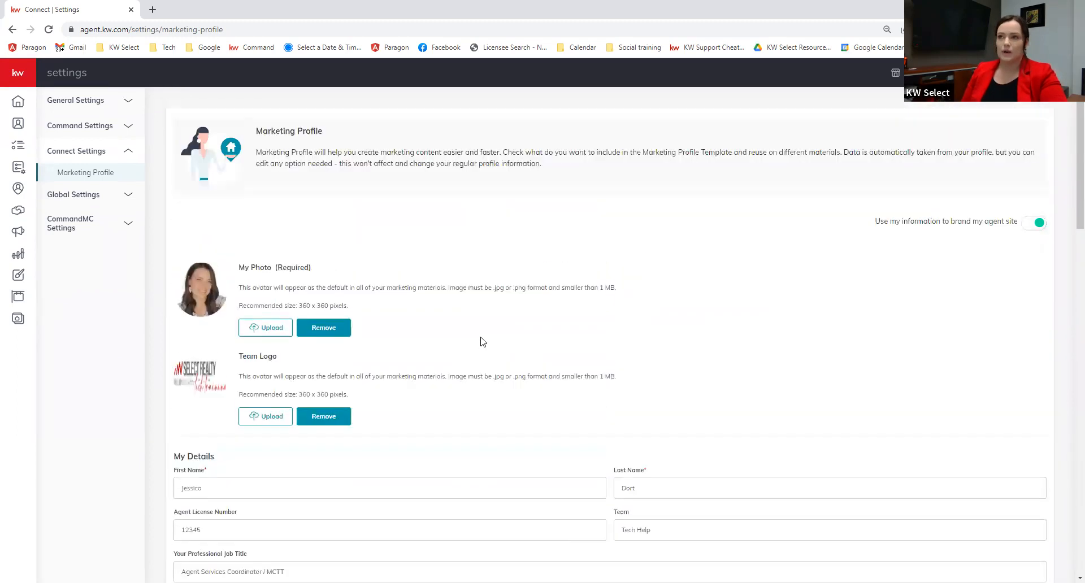
pyautogui.click(18, 102)
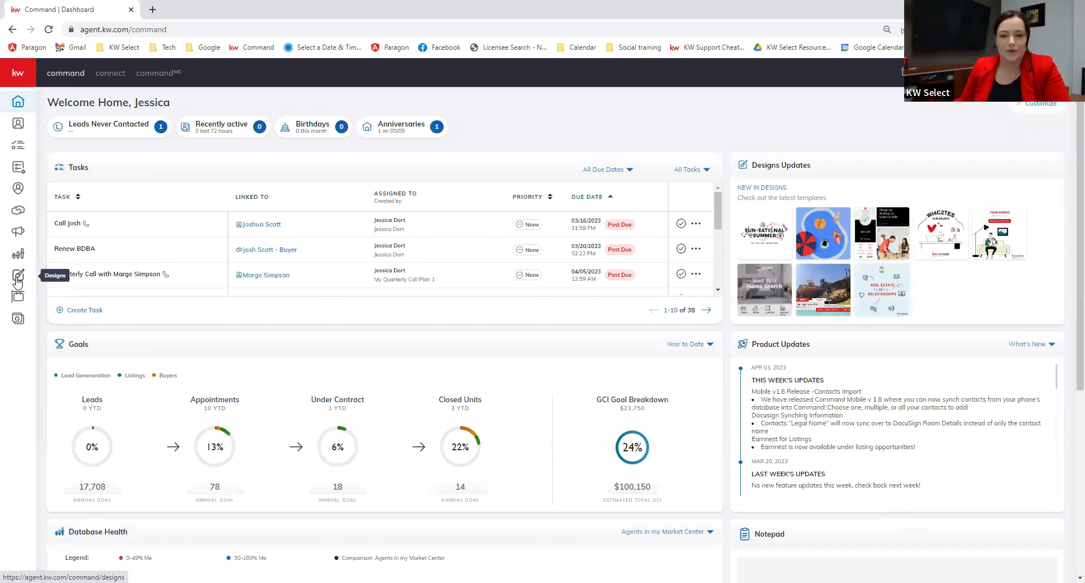
# Step: Create a new Print design from Designs to bring up the Coming Soon flier templates
pyautogui.click(18, 277)
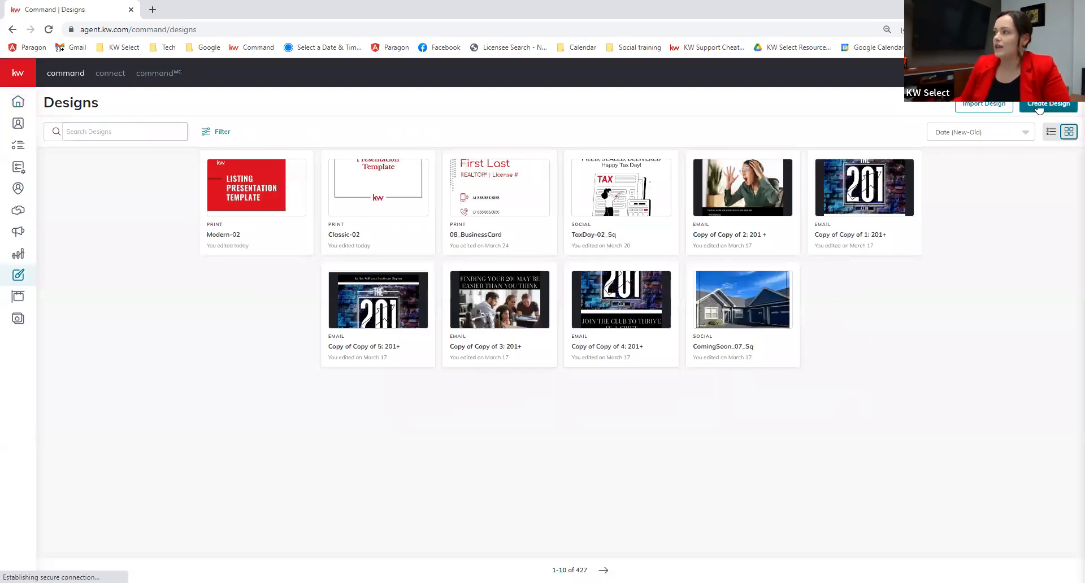
pyautogui.click(1039, 109)
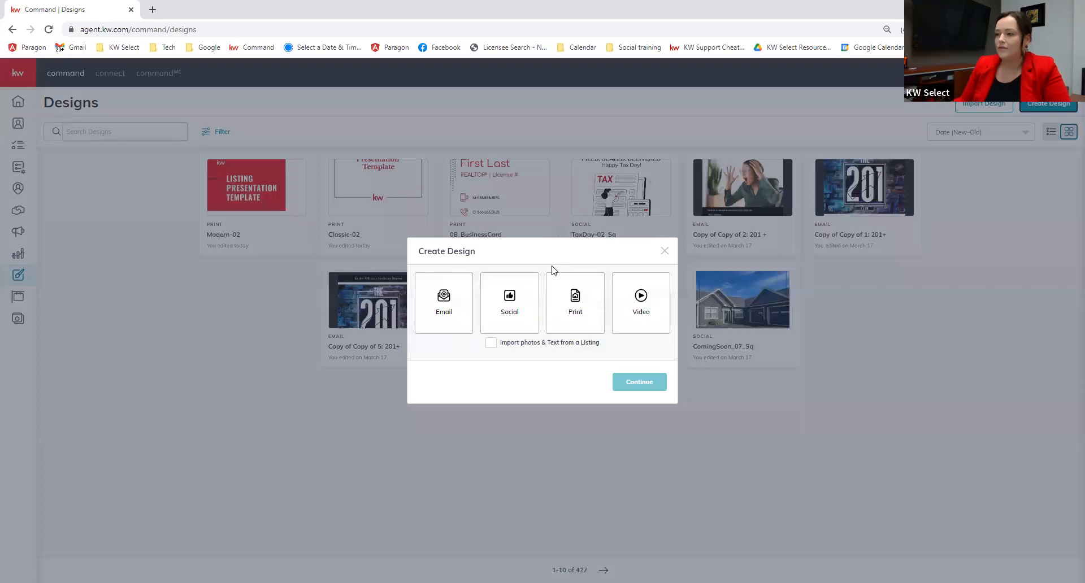
pyautogui.click(585, 322)
pyautogui.click(643, 383)
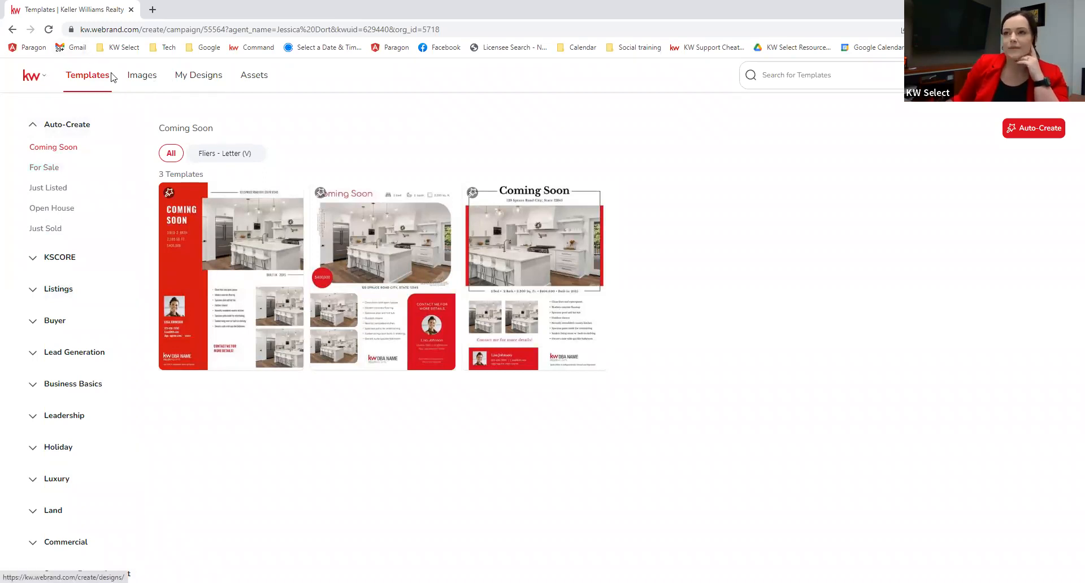
# Step: Preview the hiking legs stock photo and dismiss the Shutterstock subscription offer
pyautogui.click(147, 79)
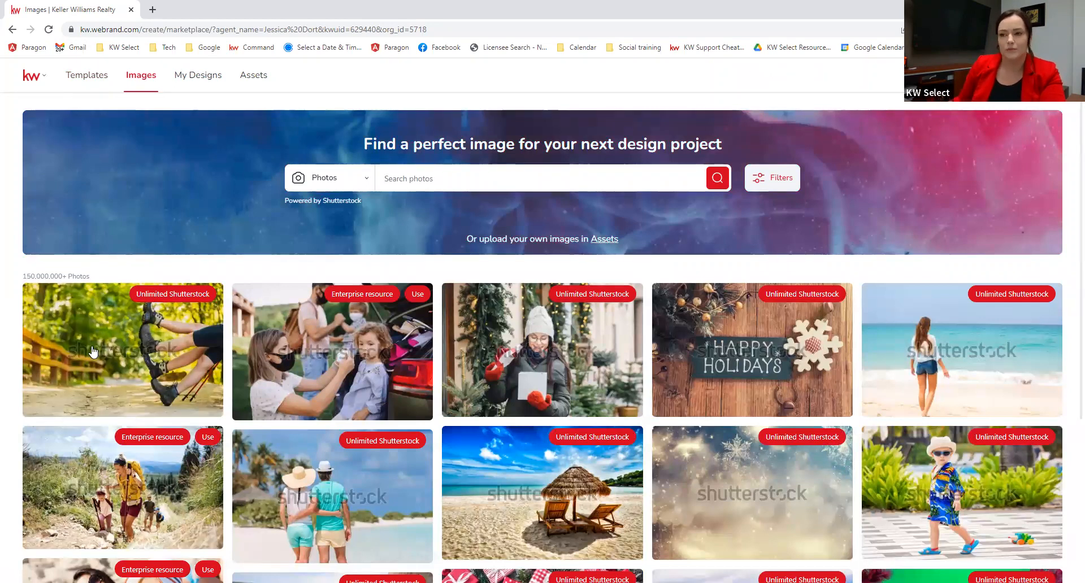
pyautogui.click(127, 348)
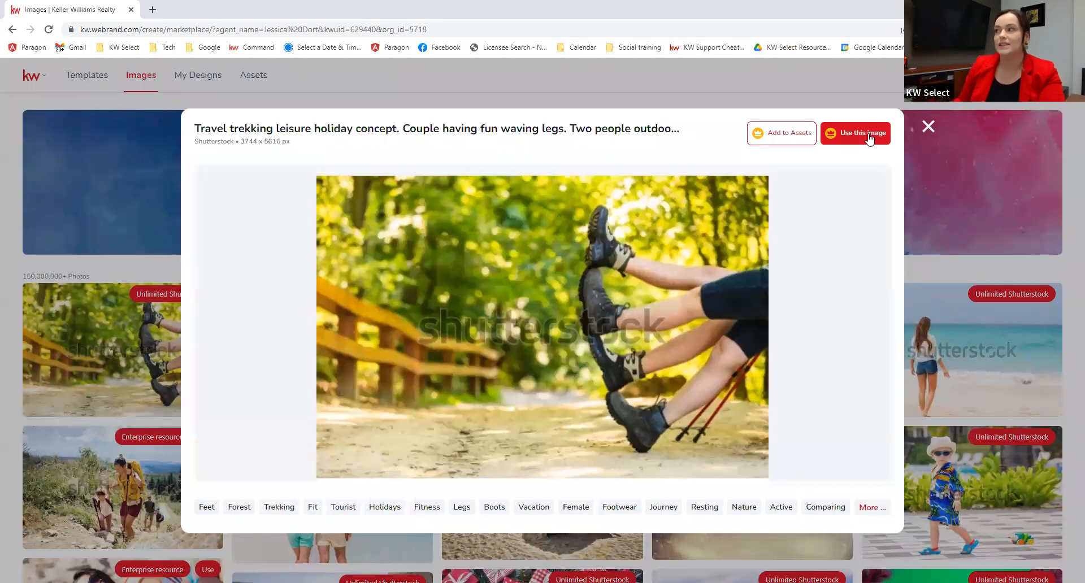
pyautogui.click(845, 135)
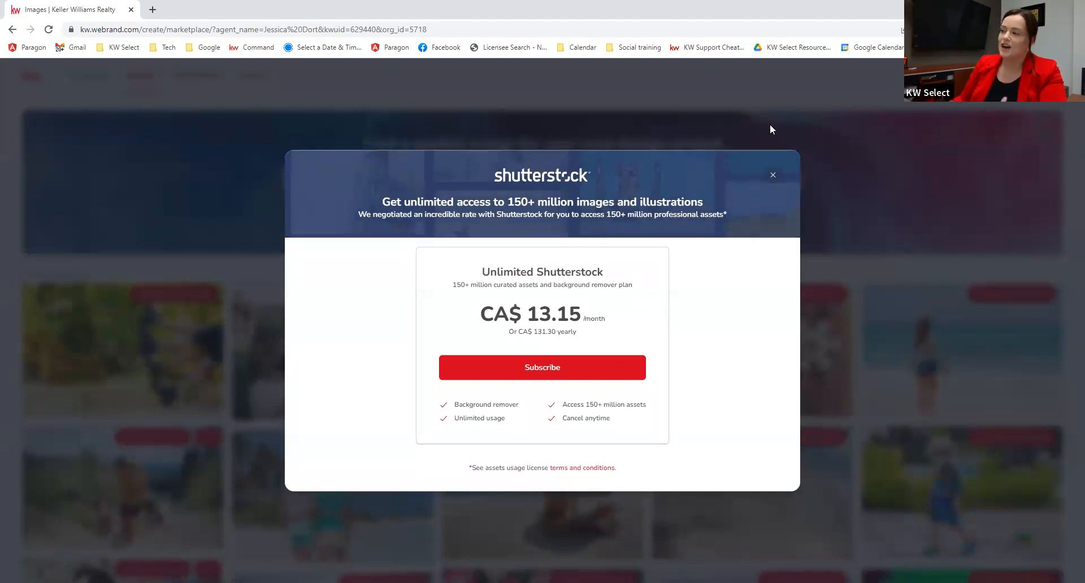
pyautogui.click(772, 176)
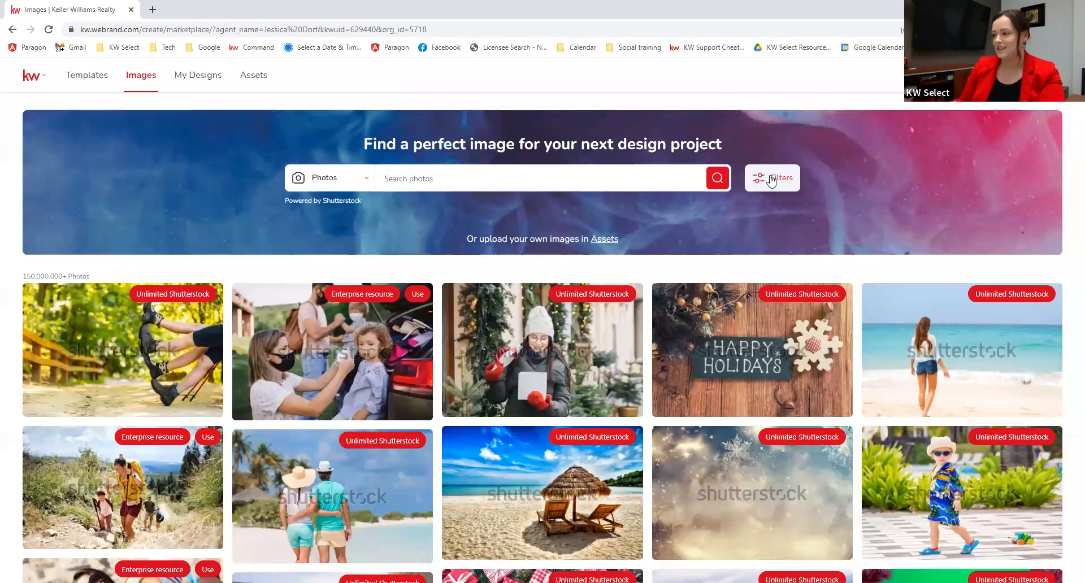
# Step: Filter the stock image library to include Free images, then go to My Designs
pyautogui.scroll(-1, 699, 212)
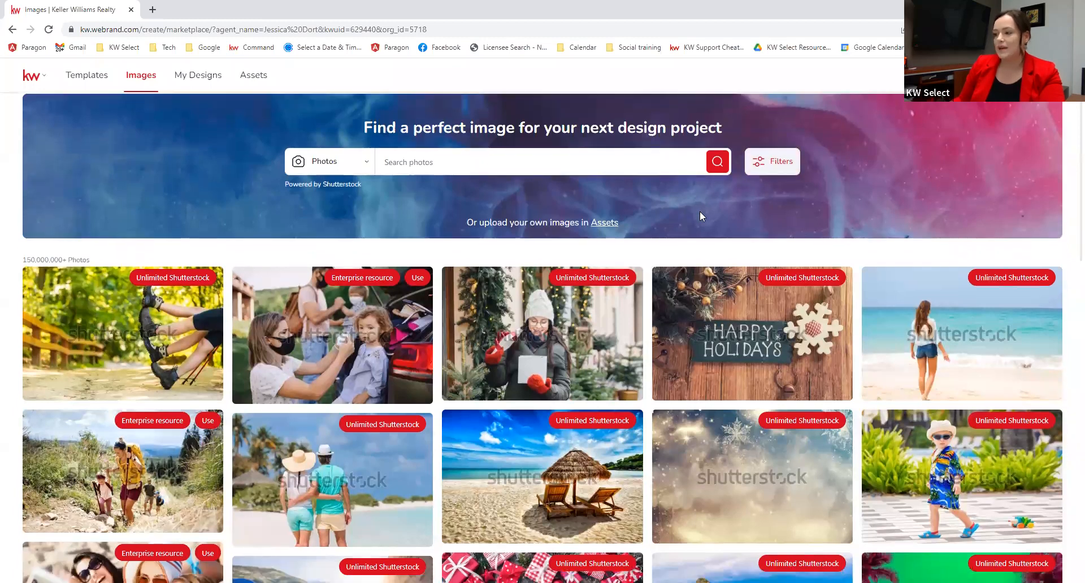
pyautogui.scroll(1, 697, 215)
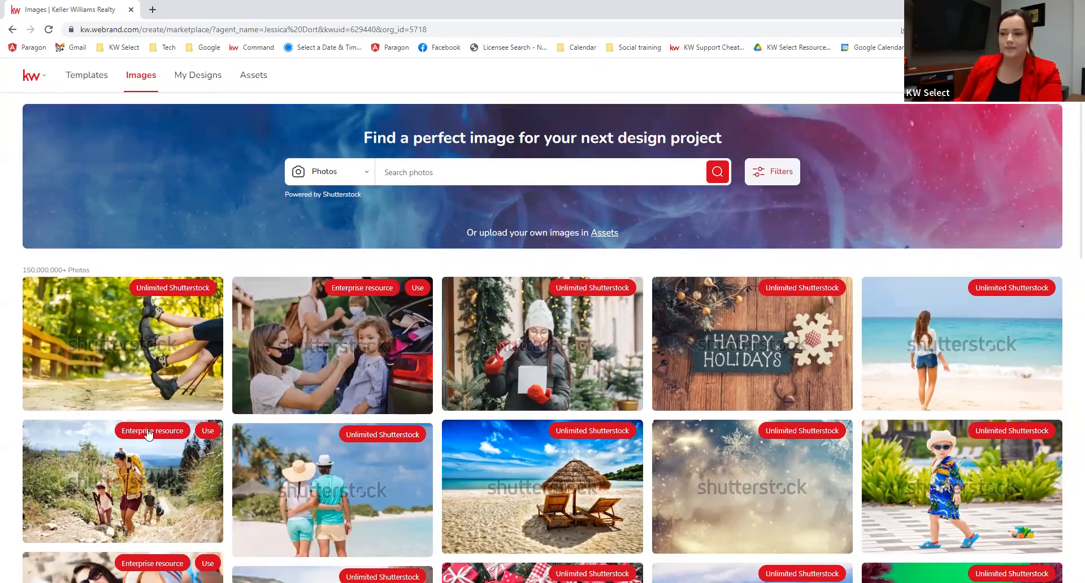
pyautogui.scroll(-3, 149, 436)
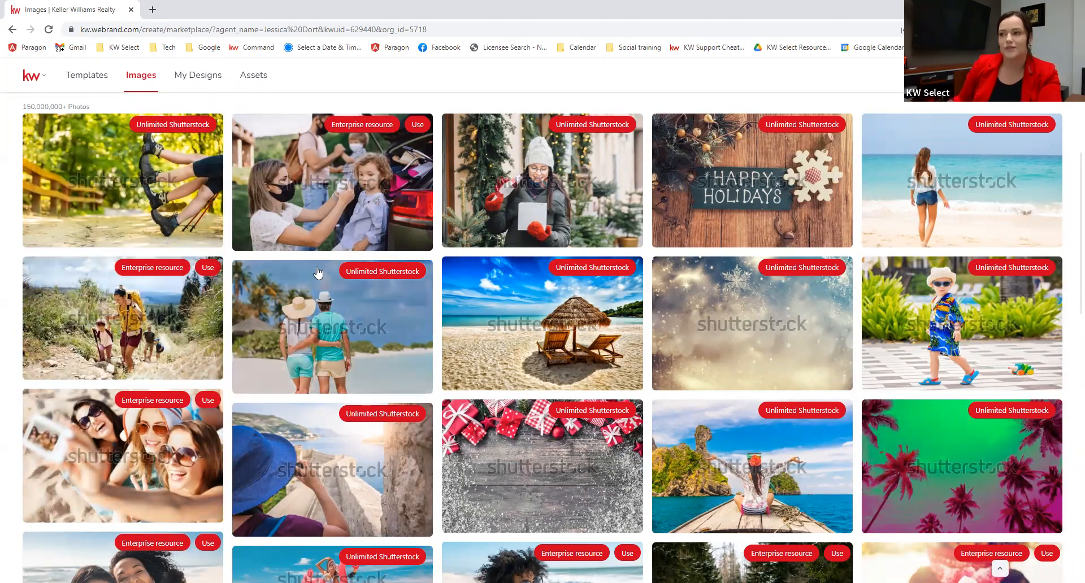
pyautogui.scroll(3, 763, 187)
pyautogui.click(764, 186)
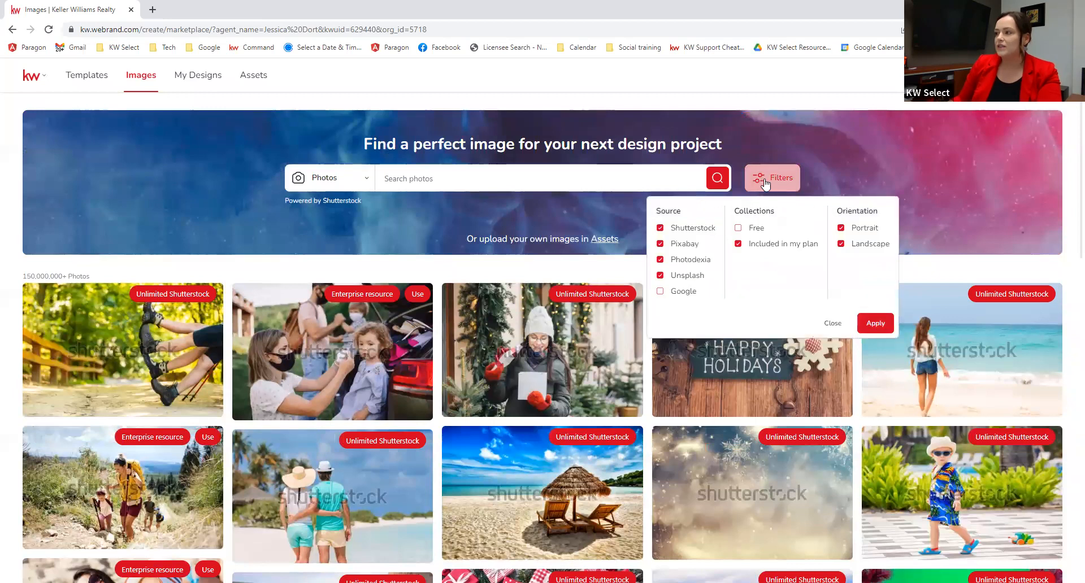
pyautogui.click(871, 320)
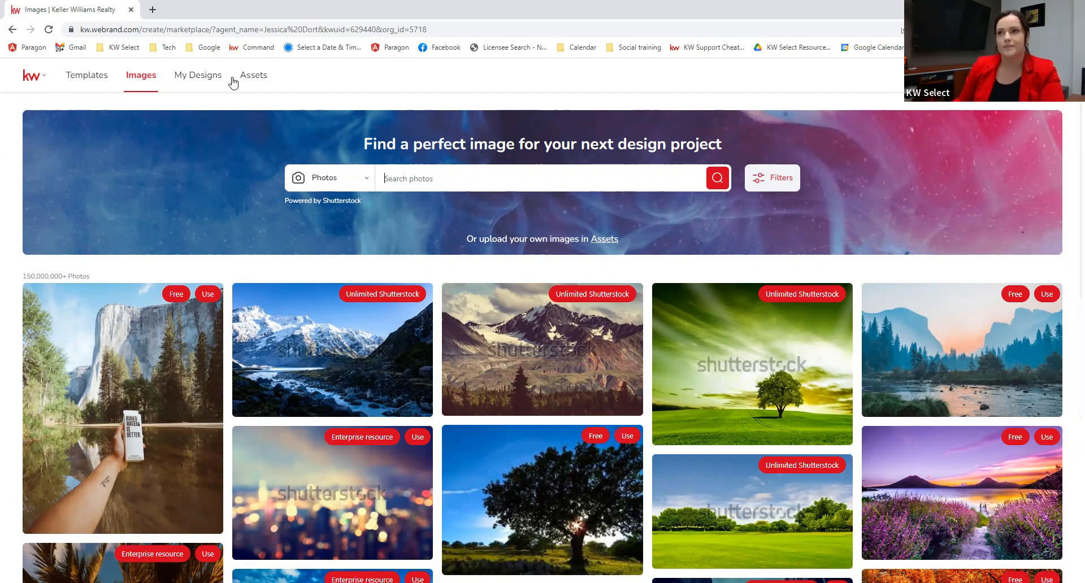
pyautogui.click(197, 79)
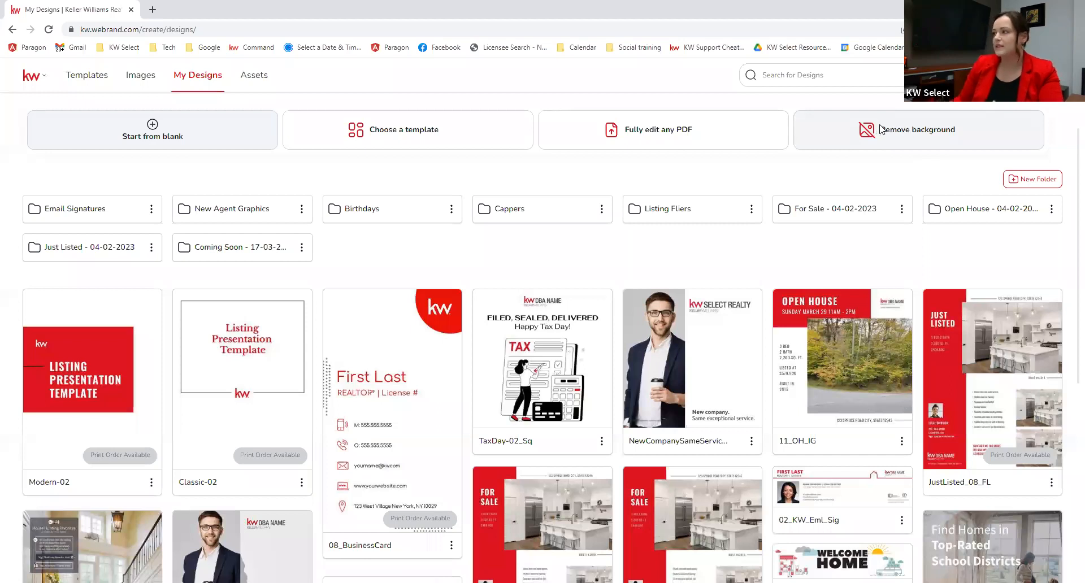
# Step: Look through saved folders and designs like Modern-02 and Classic-02, then open Brand Assets
pyautogui.scroll(-1, 791, 124)
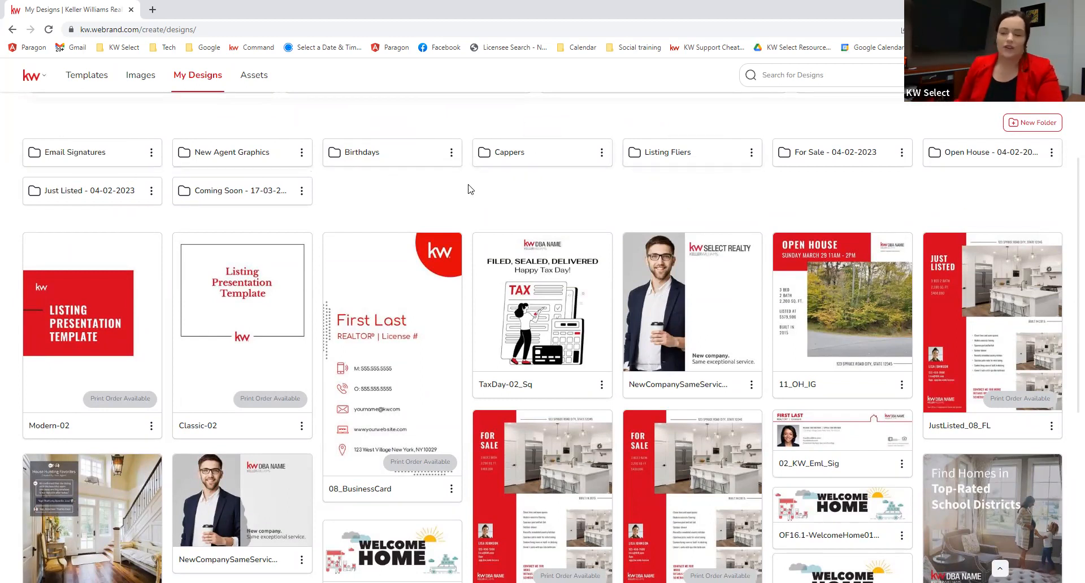
pyautogui.scroll(1, 477, 187)
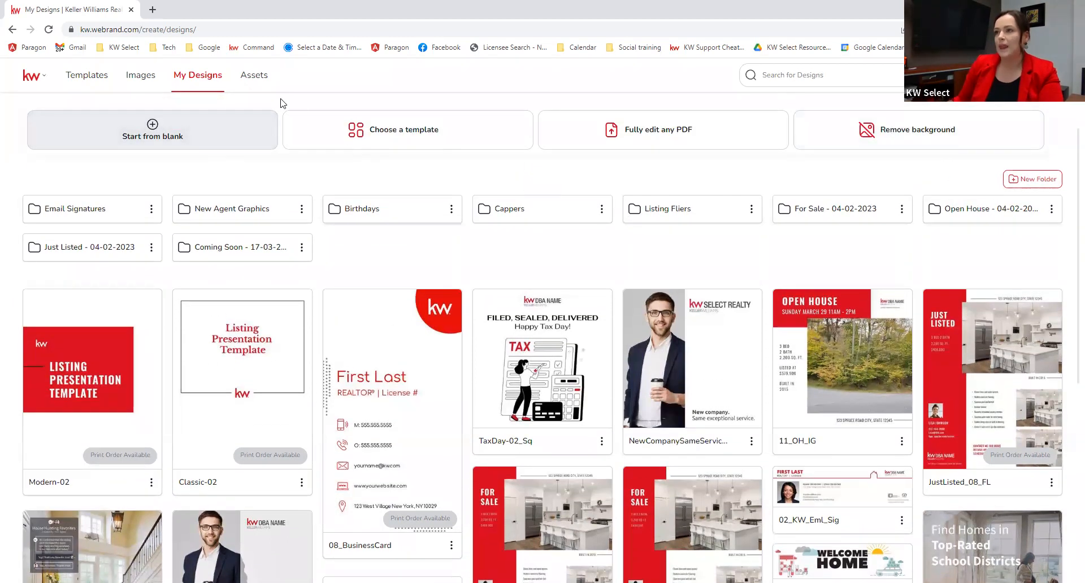
pyautogui.click(252, 75)
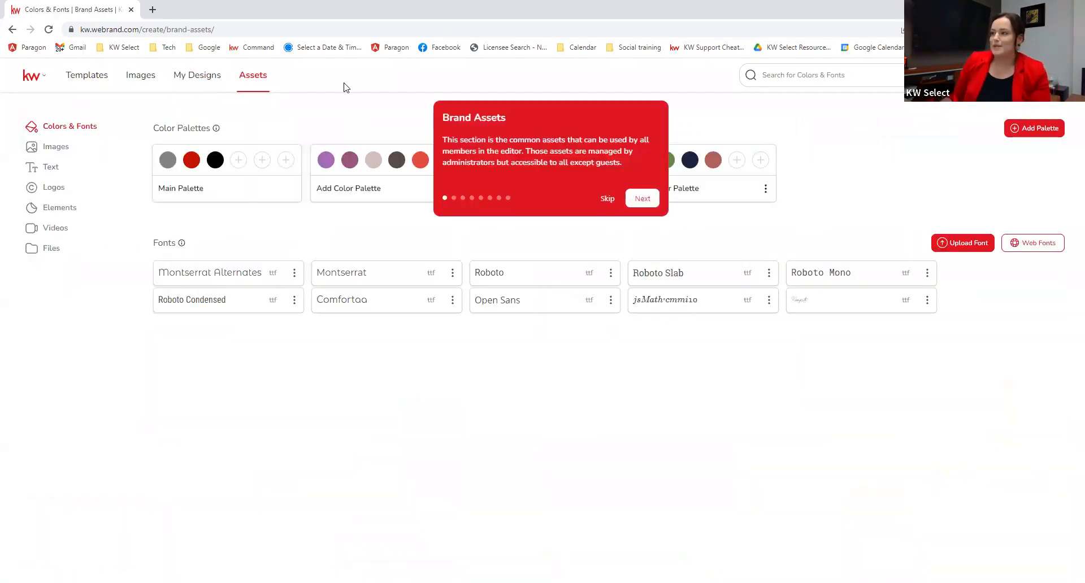
# Step: Skip the Brand Assets tour to reveal the saved colour palettes and fonts
pyautogui.click(606, 198)
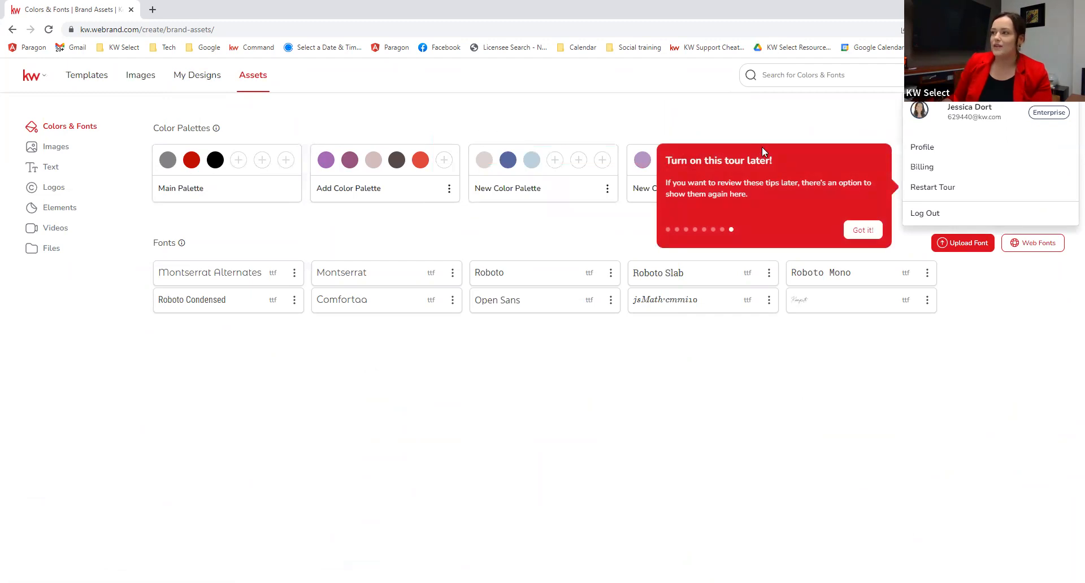
pyautogui.click(883, 126)
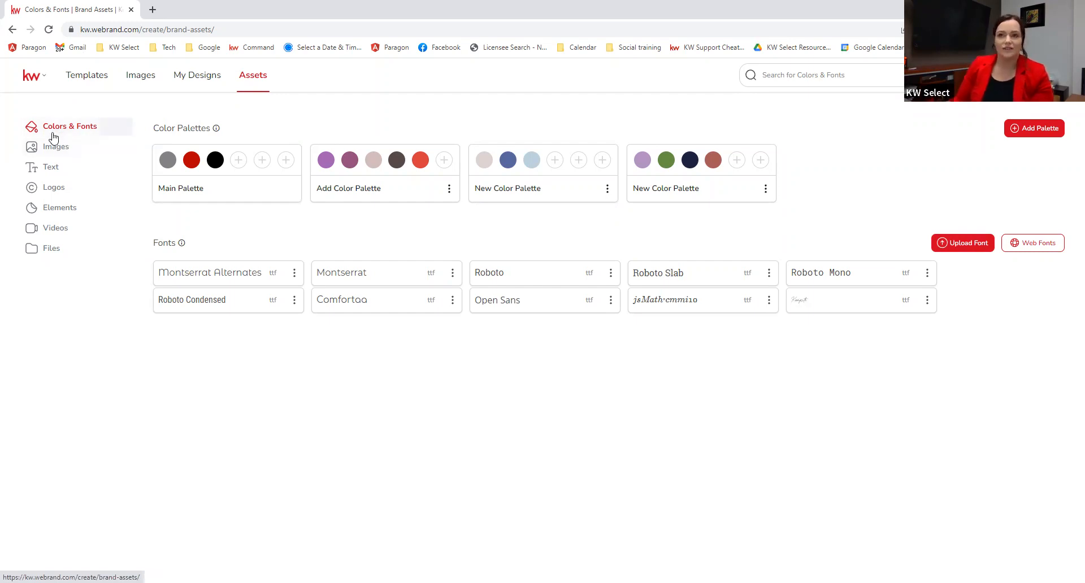
# Step: Browse the saved brand images, then view the text assets and the Keller Williams logos
pyautogui.click(60, 153)
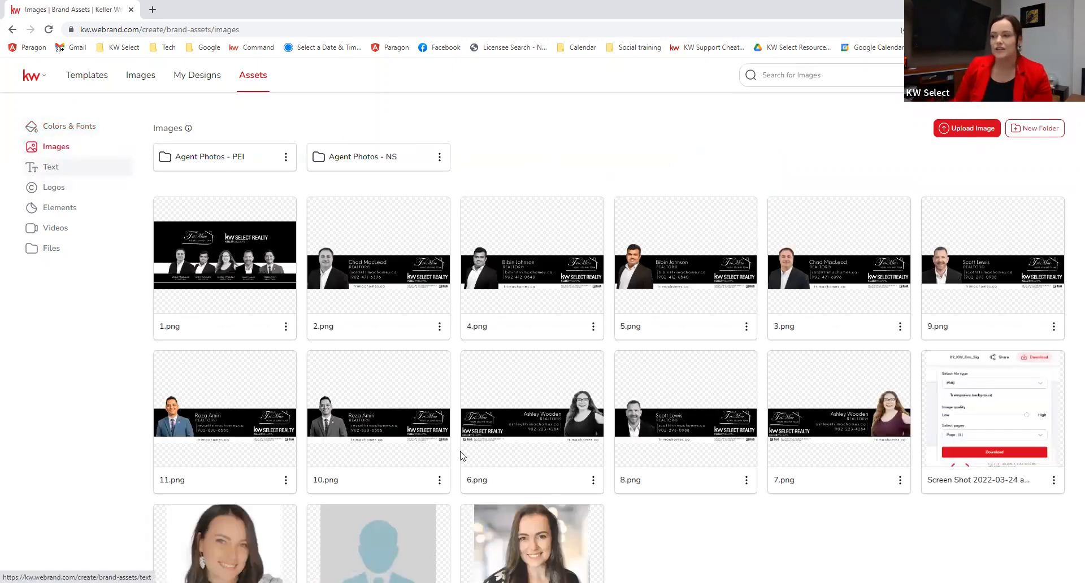
pyautogui.scroll(-3, 463, 455)
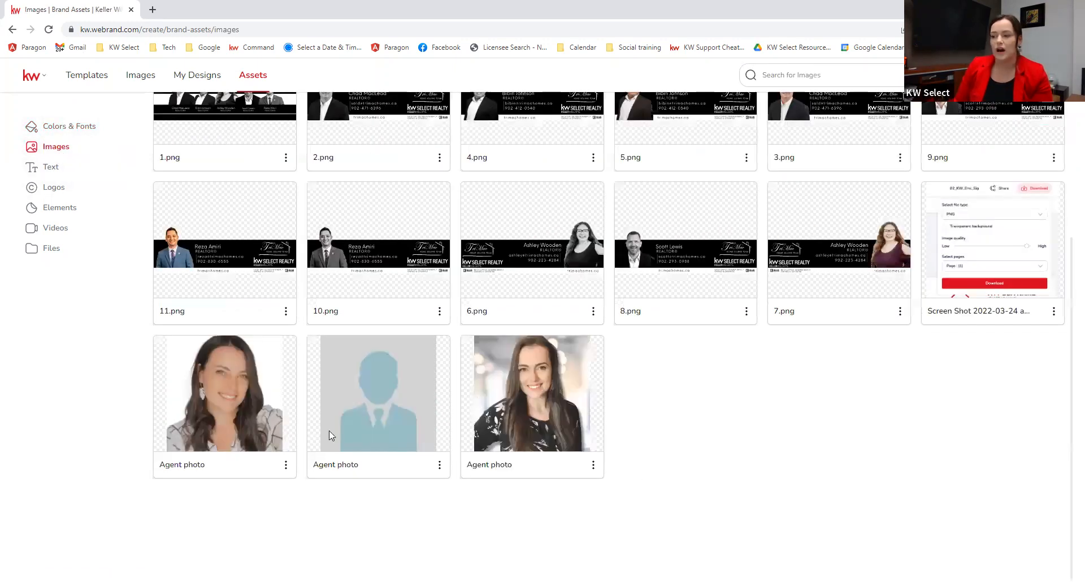
pyautogui.click(50, 168)
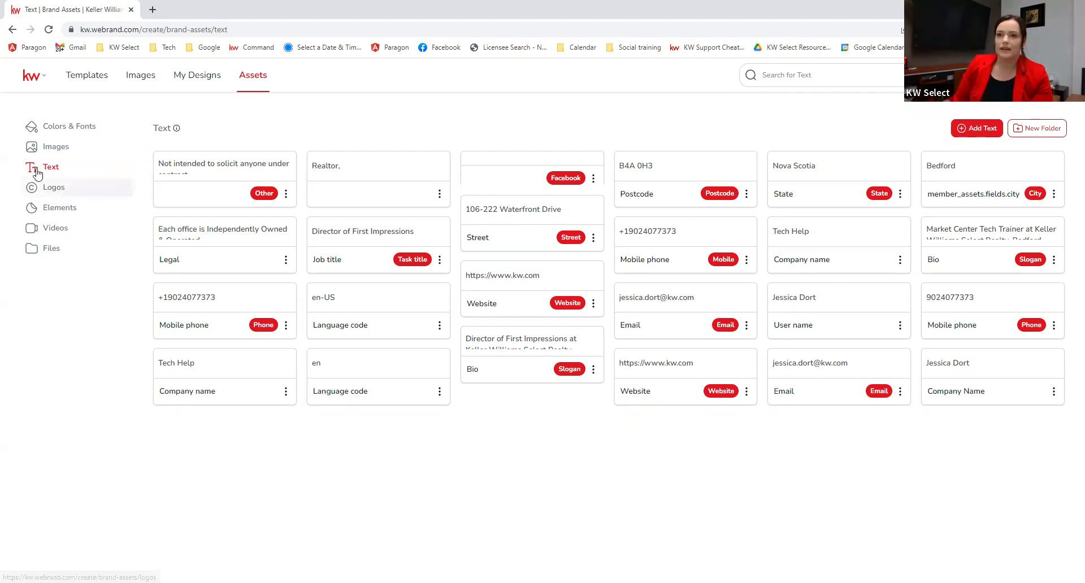
pyautogui.click(53, 192)
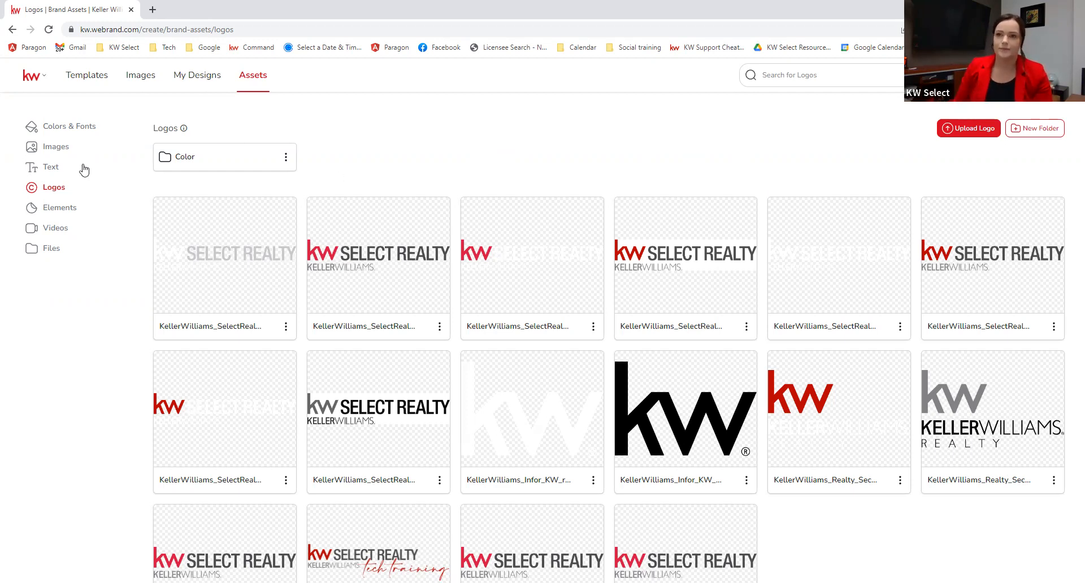
# Step: Open the Elements brand assets, which are empty apart from an upload prompt
pyautogui.click(63, 209)
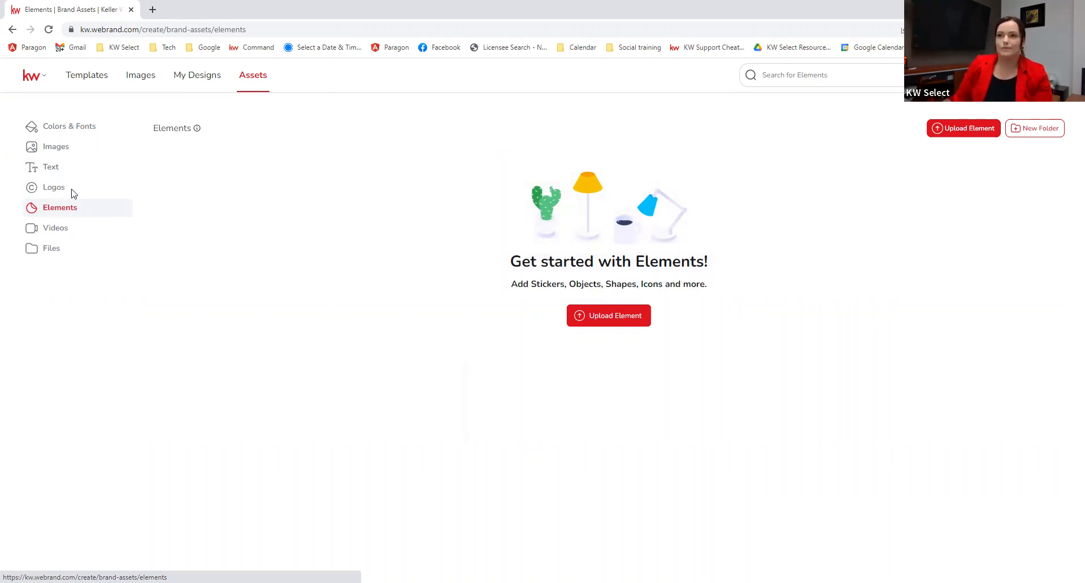
pyautogui.click(67, 128)
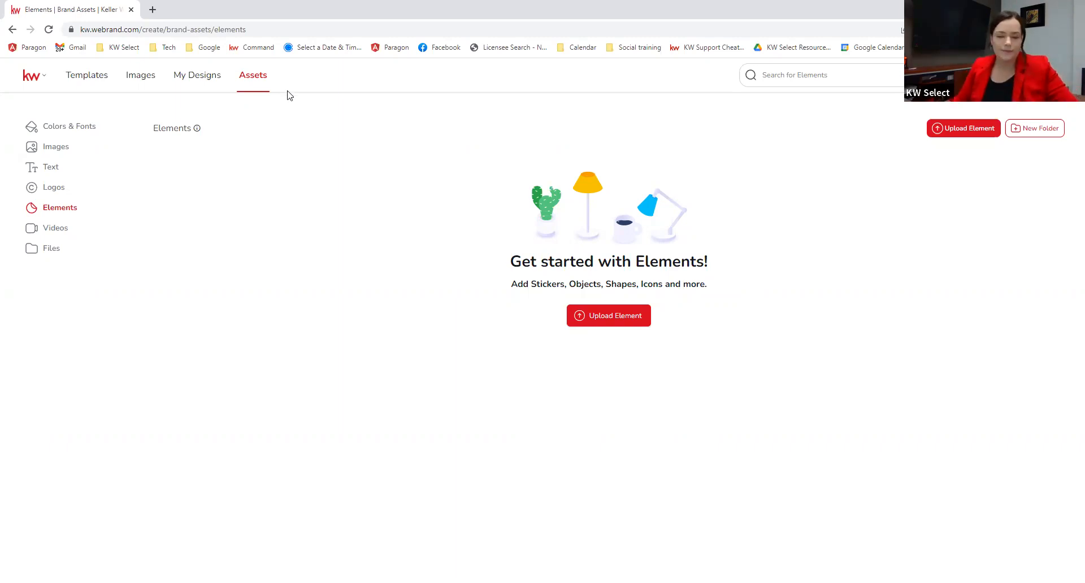
# Step: Find Listings > Listing Presentation in Templates and start a design from Modern-02
pyautogui.click(96, 81)
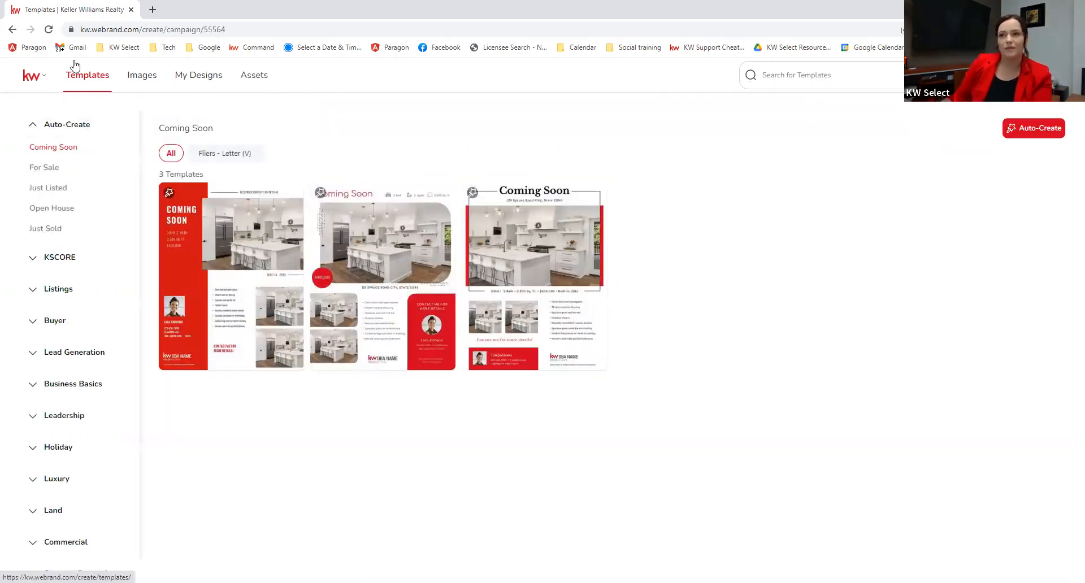
pyautogui.scroll(-1, 105, 146)
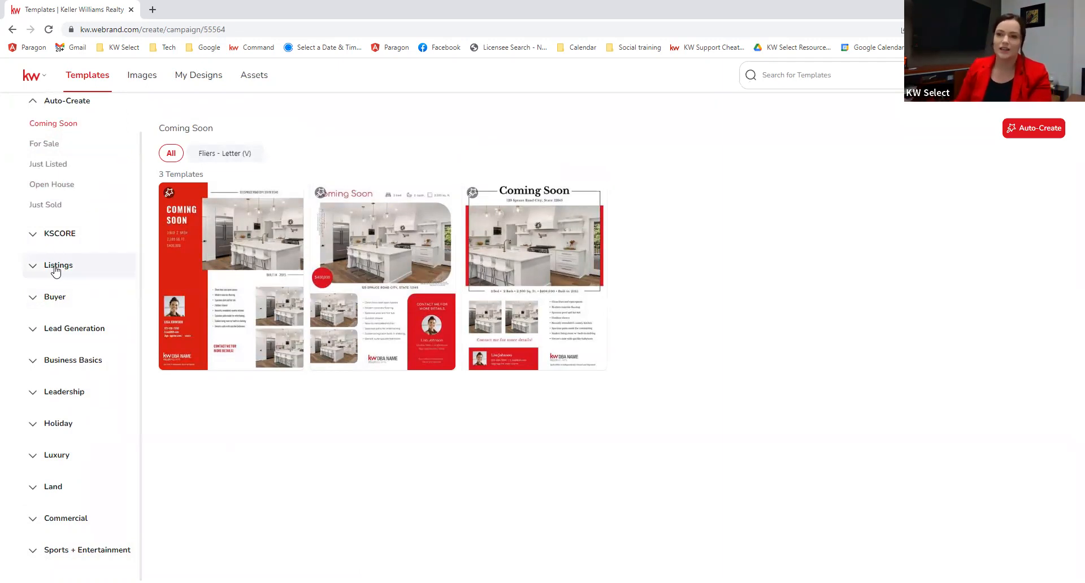
pyautogui.click(22, 264)
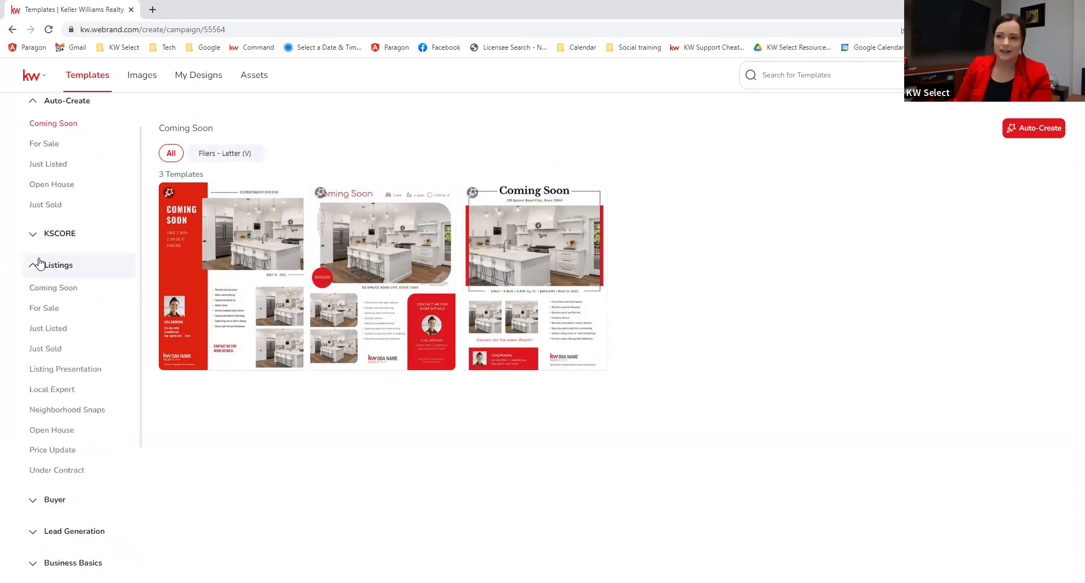
pyautogui.click(50, 371)
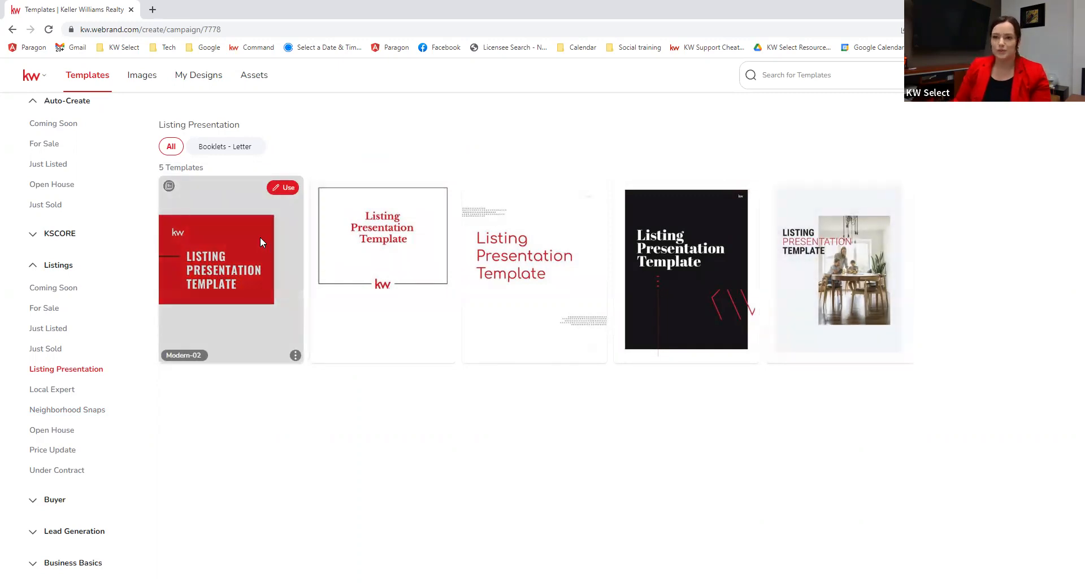
pyautogui.click(288, 186)
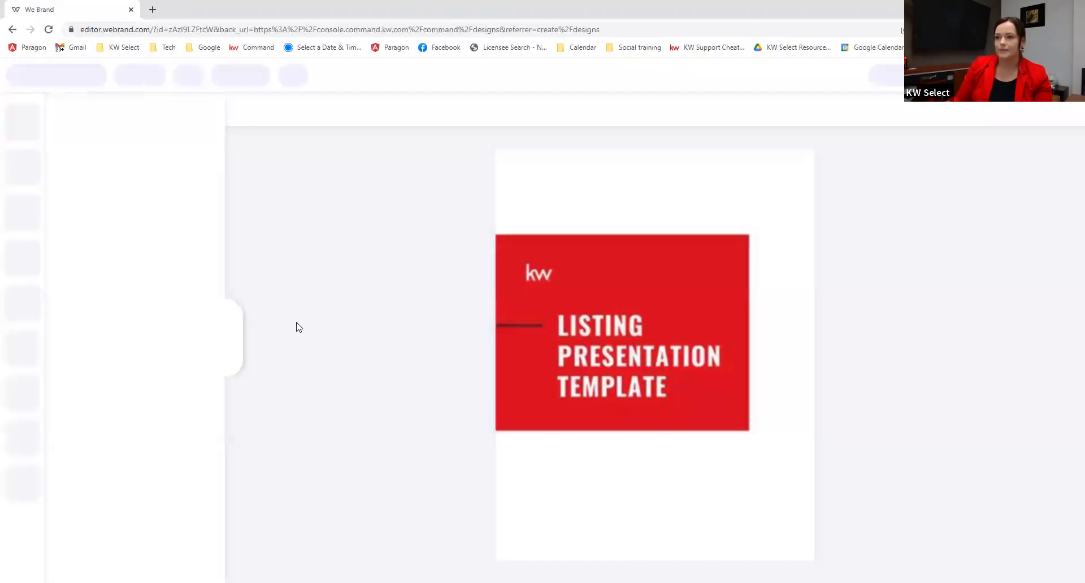
# Step: Collapse the stock images panel and list all 29 pages of the Modern-02 presentation
pyautogui.click(234, 341)
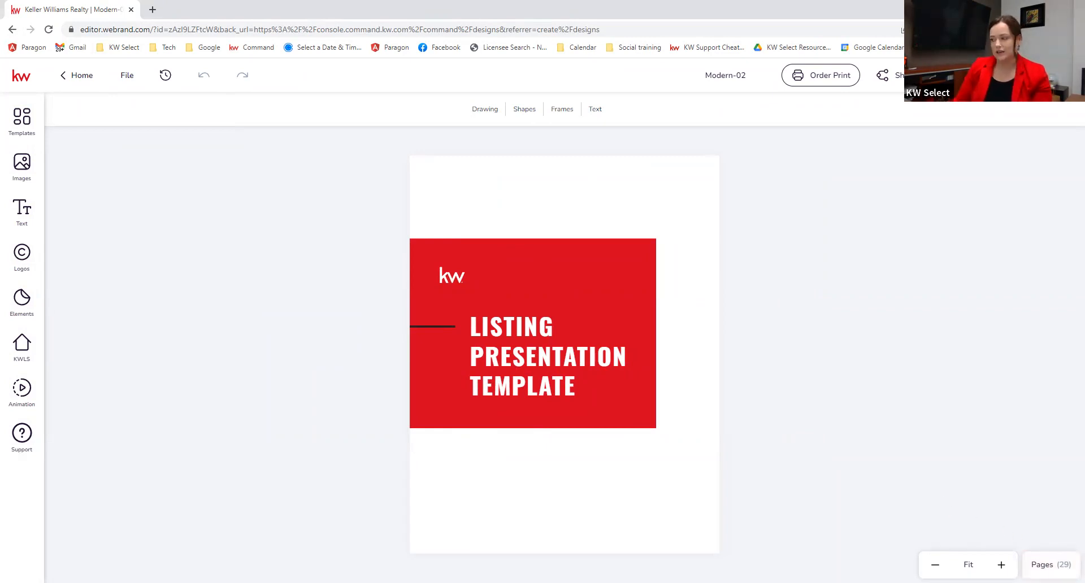
pyautogui.click(1048, 564)
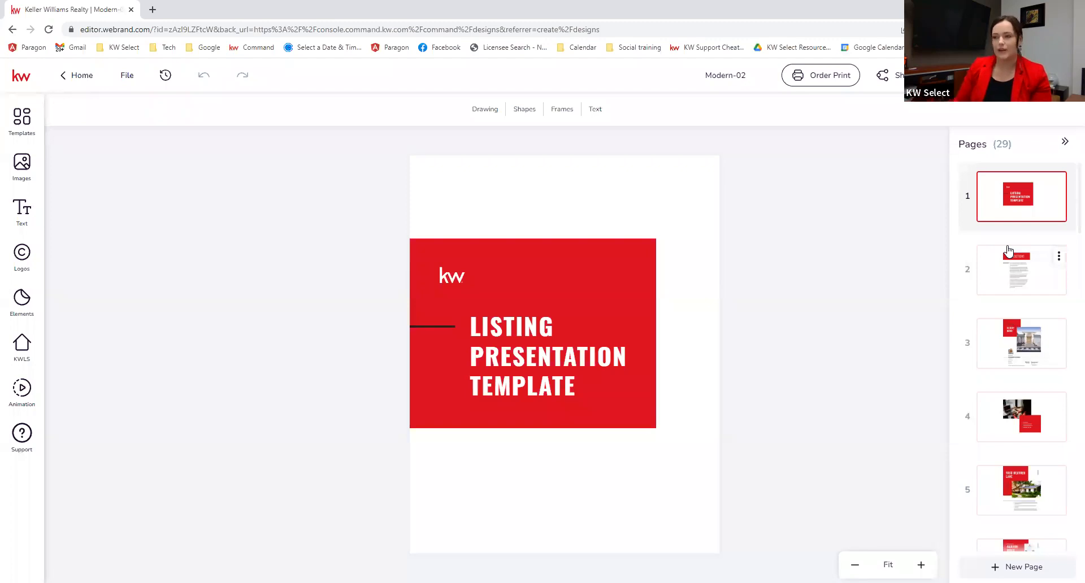
# Step: Move through page 2 to the page 3 client cover and begin editing the CLIENT NAME title
pyautogui.click(1004, 275)
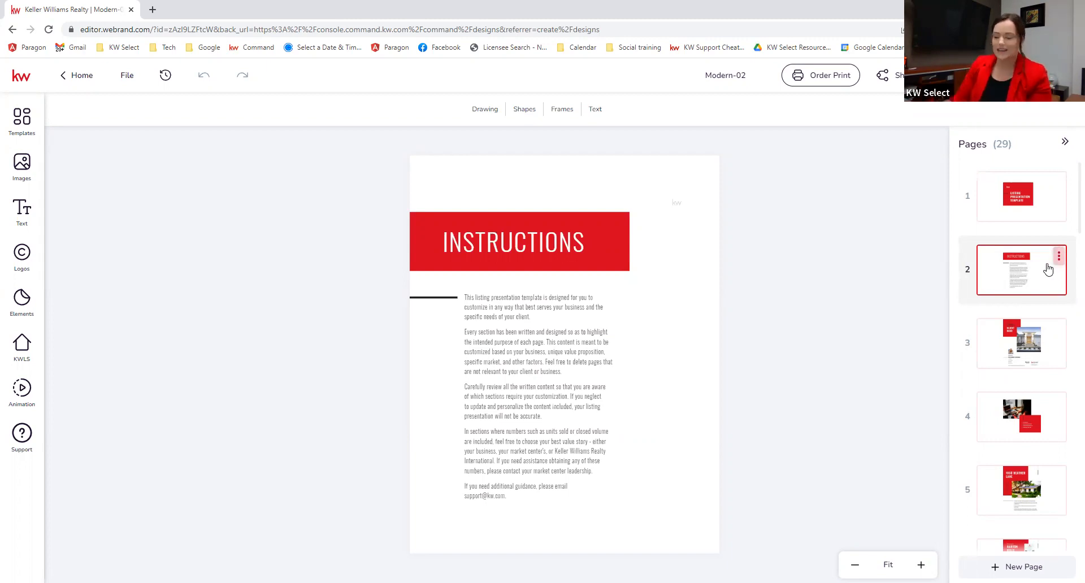
pyautogui.click(1013, 348)
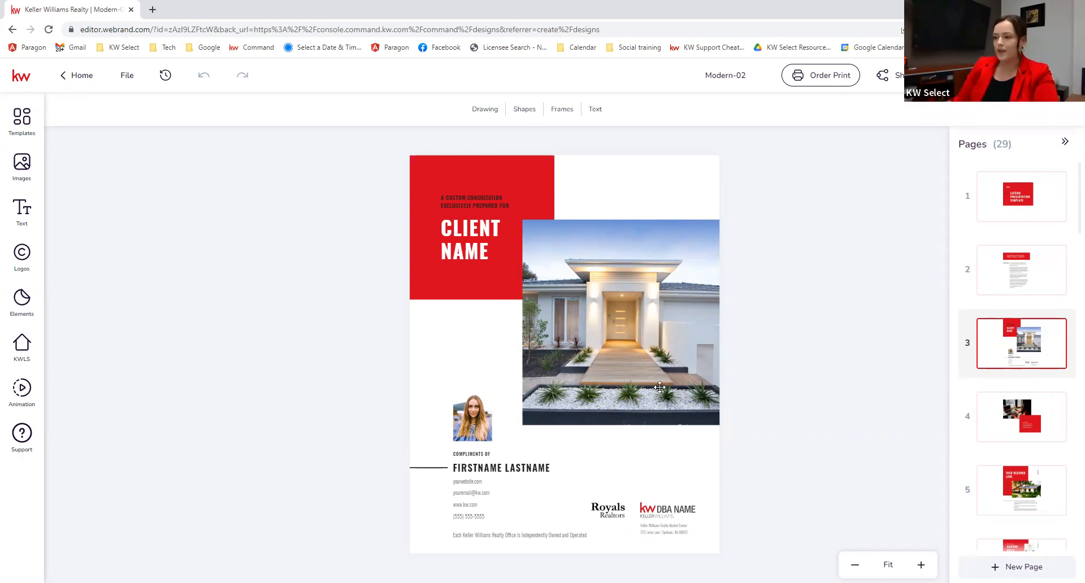
pyautogui.doubleClick(458, 232)
# Step: Replace the CLIENT NAME placeholder text with the client's full name
pyautogui.click(459, 247)
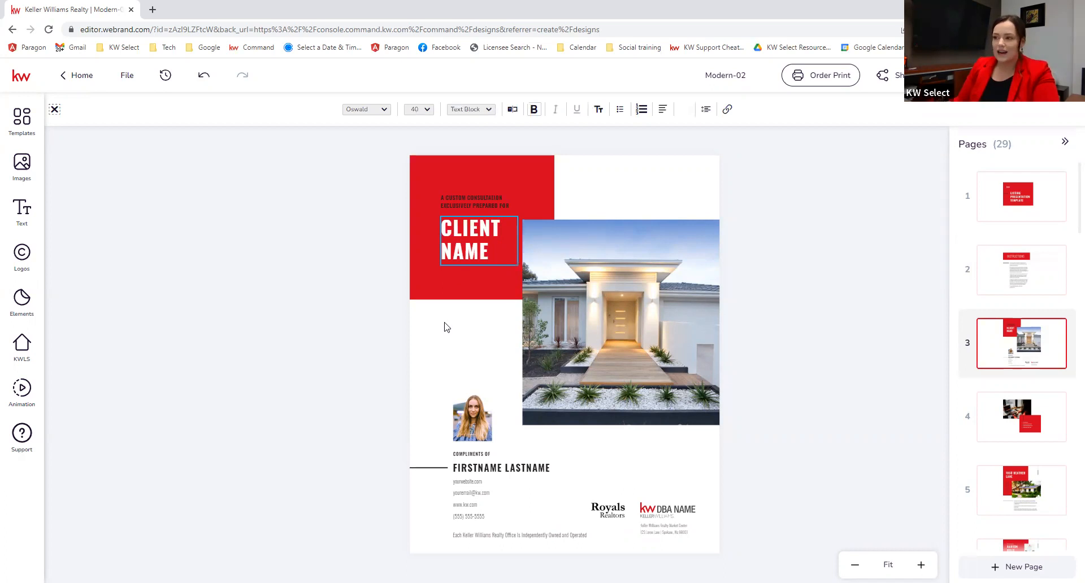
pyautogui.click(391, 310)
pyautogui.doubleClick(471, 242)
pyautogui.moveTo(494, 246); pyautogui.dragTo(438, 220)
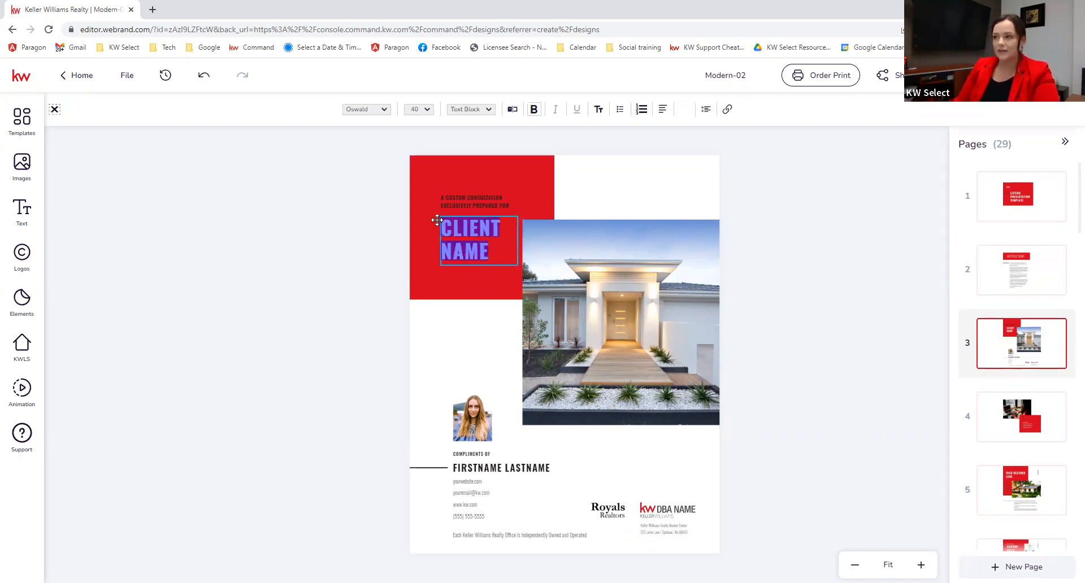
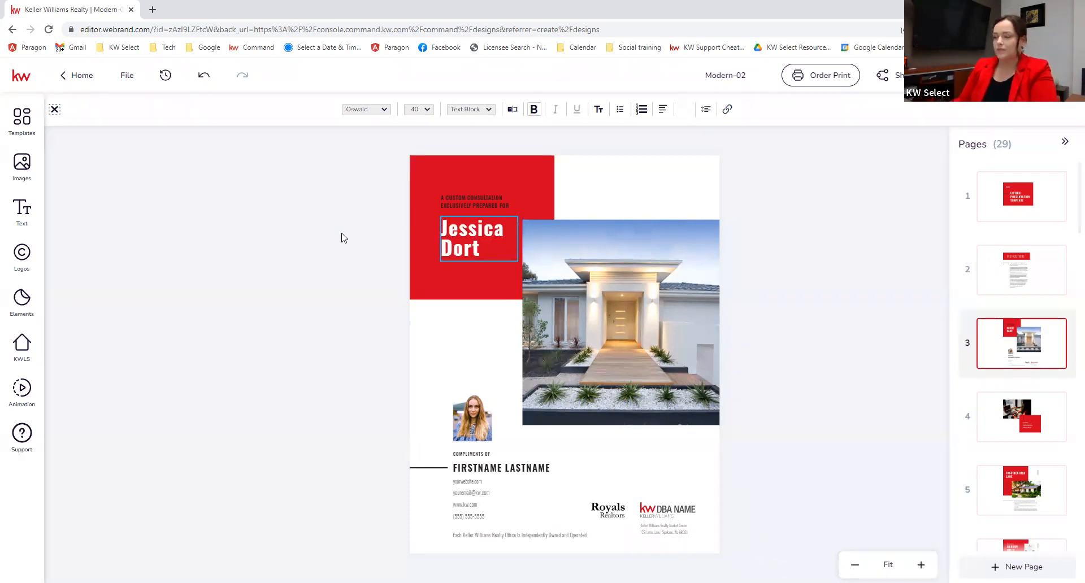
pyautogui.press('Escape')
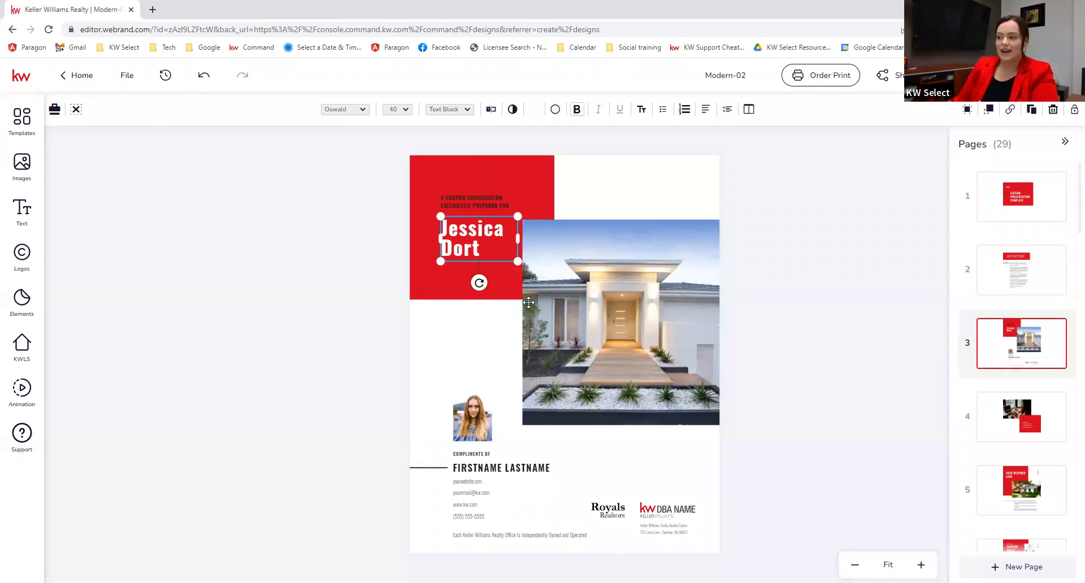
# Step: Select the house photo and bring up the image library panel
pyautogui.click(631, 323)
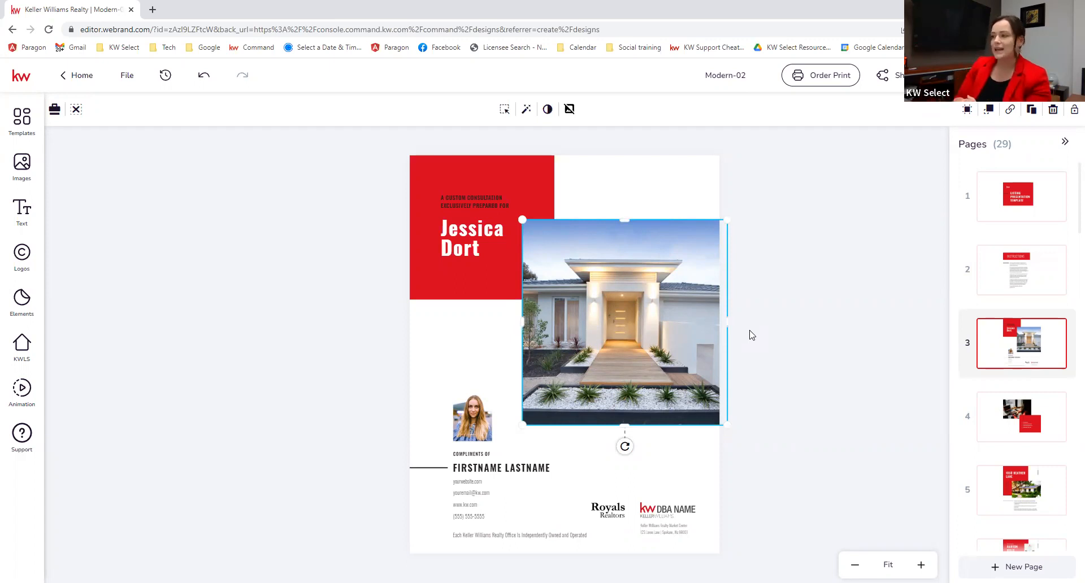
pyautogui.click(32, 167)
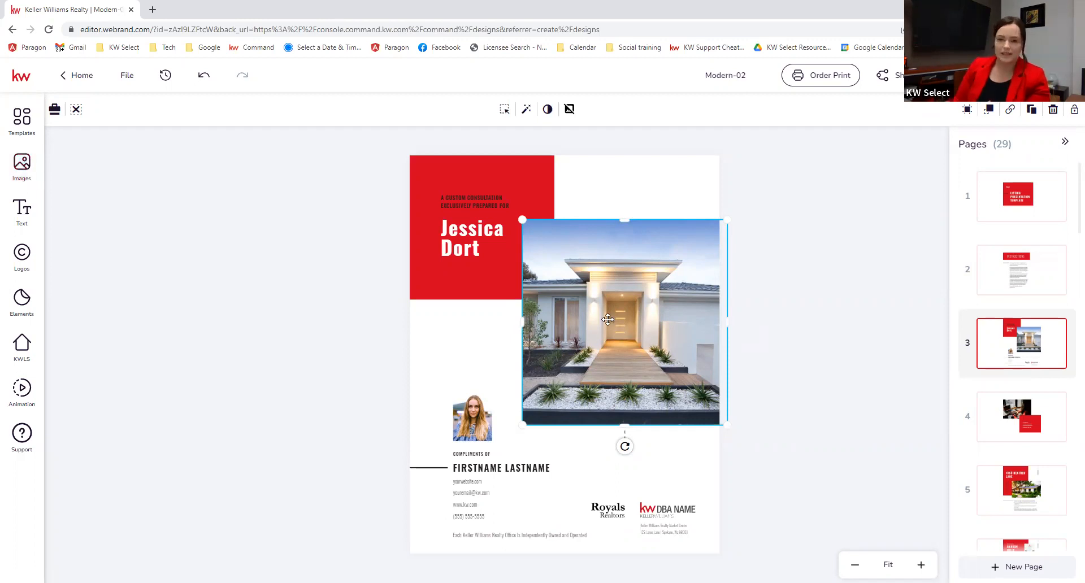
pyautogui.click(22, 165)
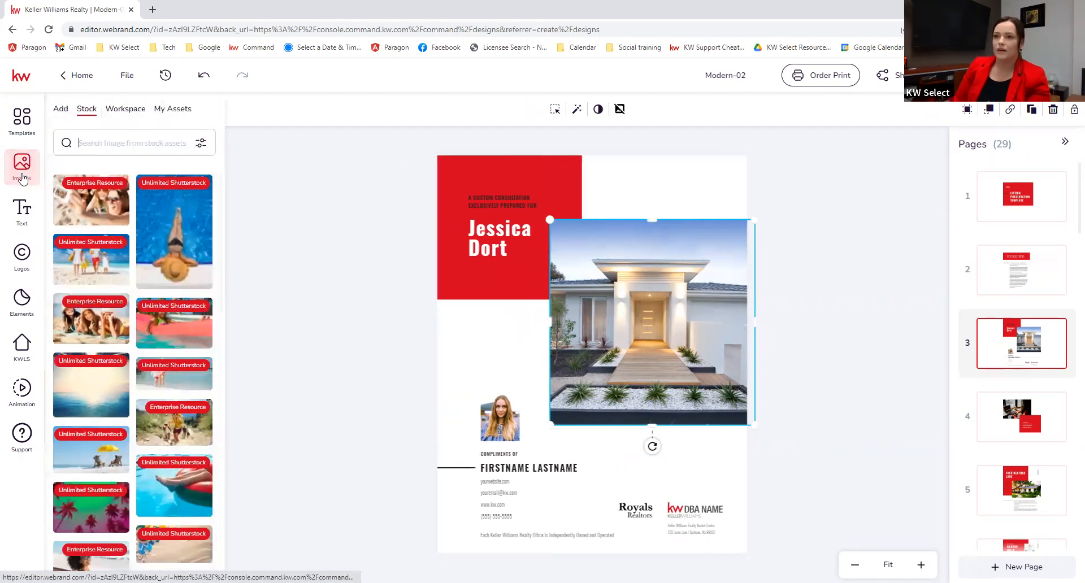
# Step: Replace the sample headshot with the Agent photo from My Assets, then close the image panel
pyautogui.click(60, 110)
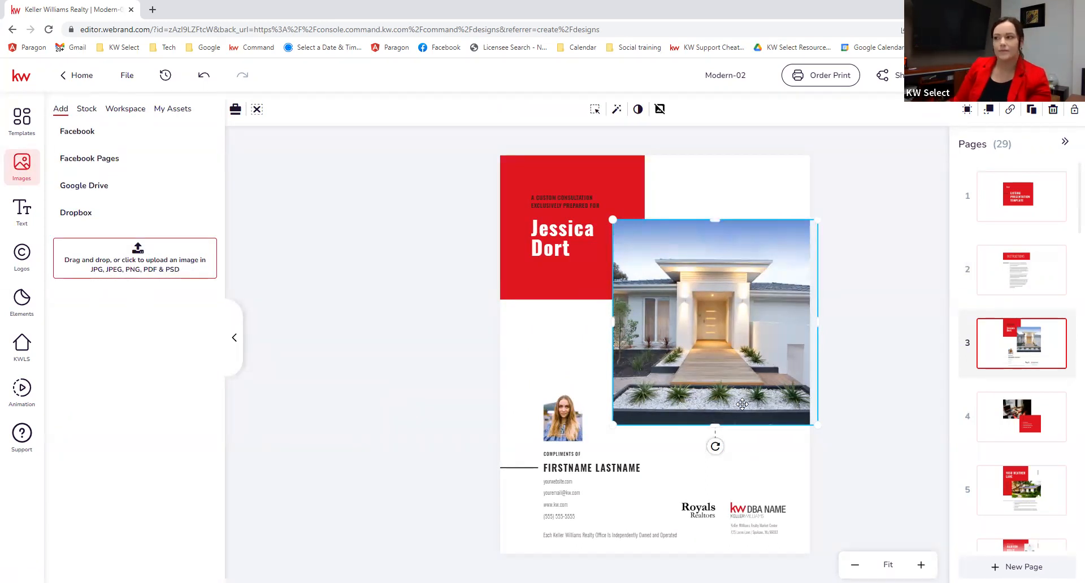
pyautogui.click(372, 331)
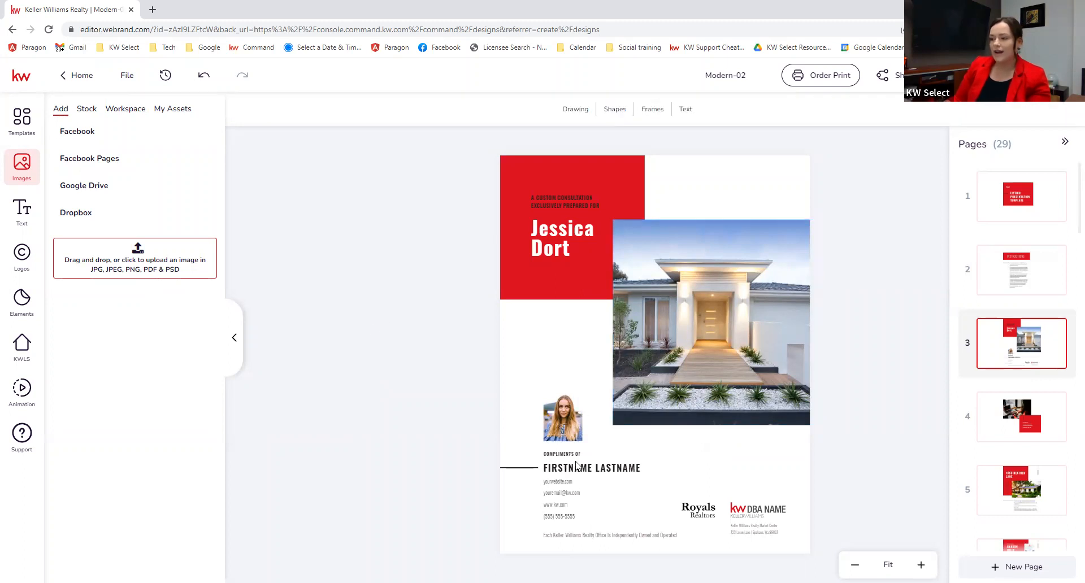
pyautogui.click(559, 420)
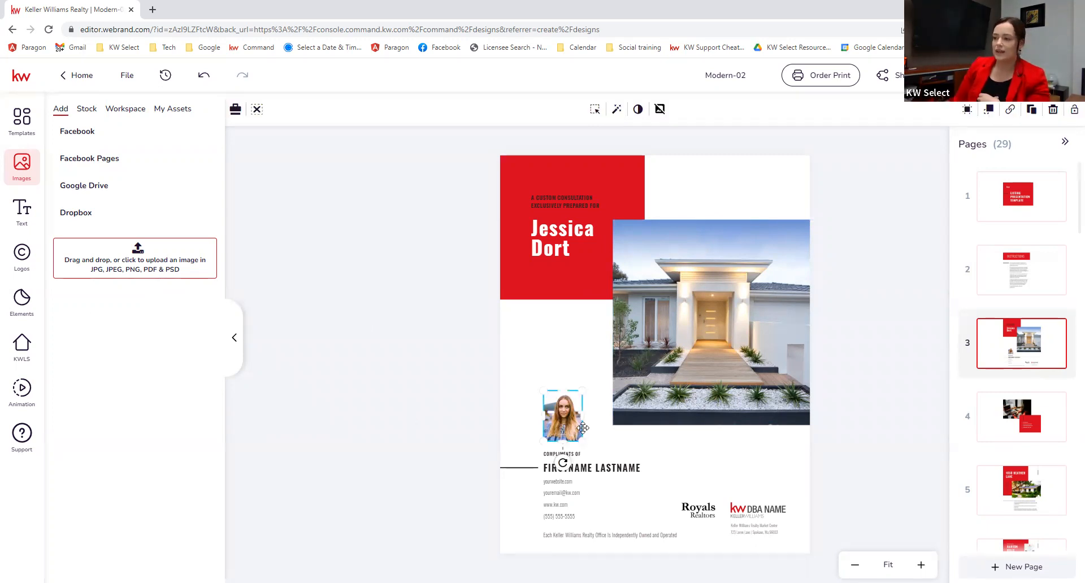
pyautogui.click(163, 110)
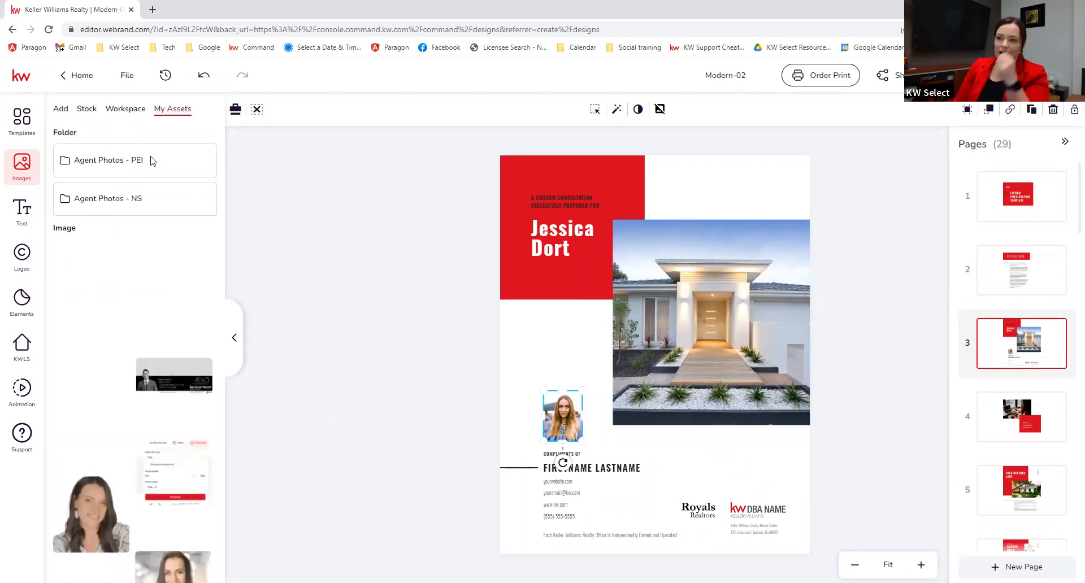
pyautogui.scroll(-1, 148, 453)
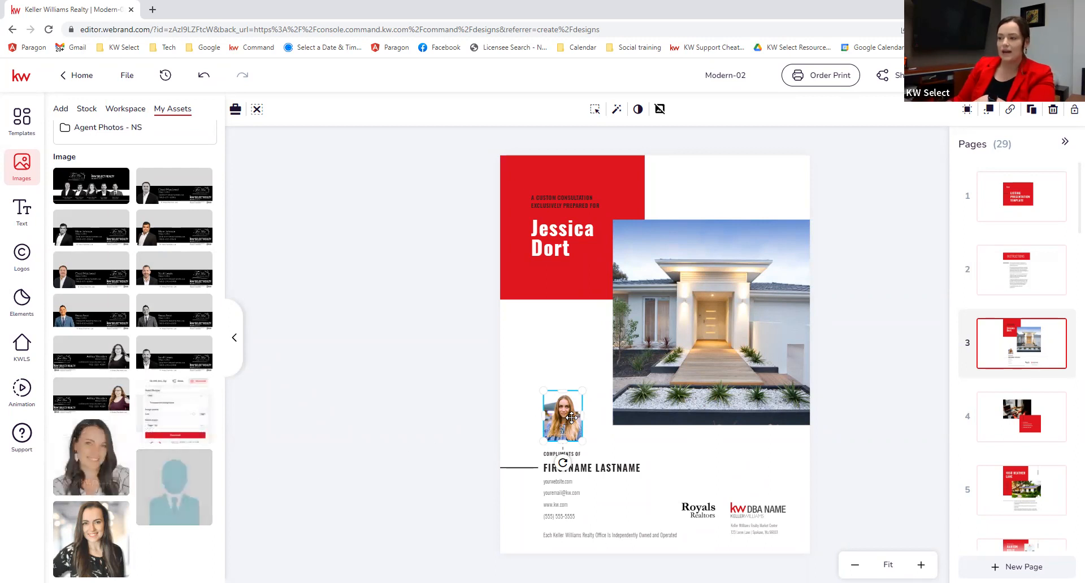
pyautogui.moveTo(74, 447)
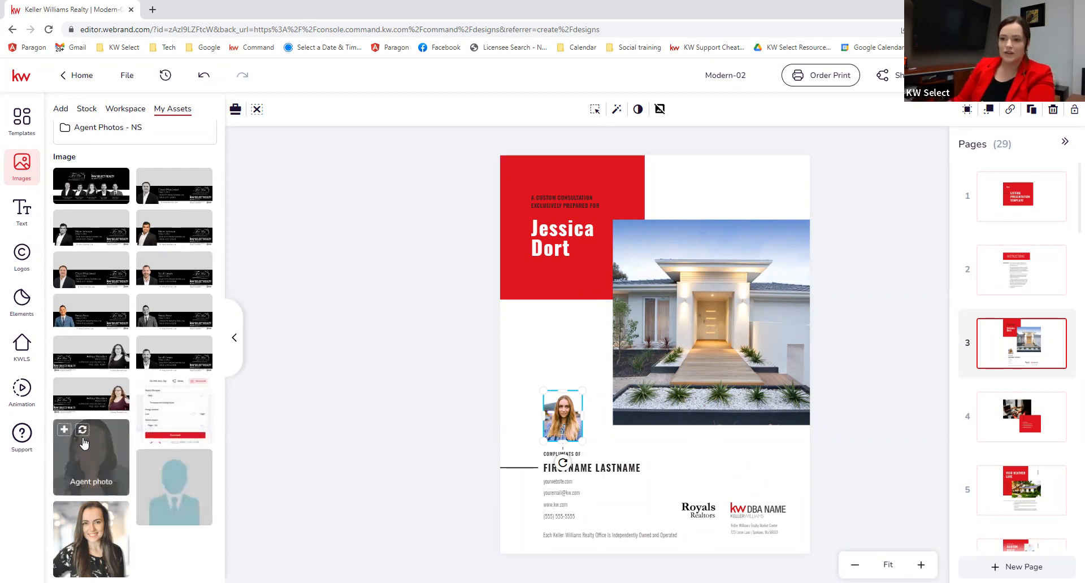
pyautogui.click(82, 433)
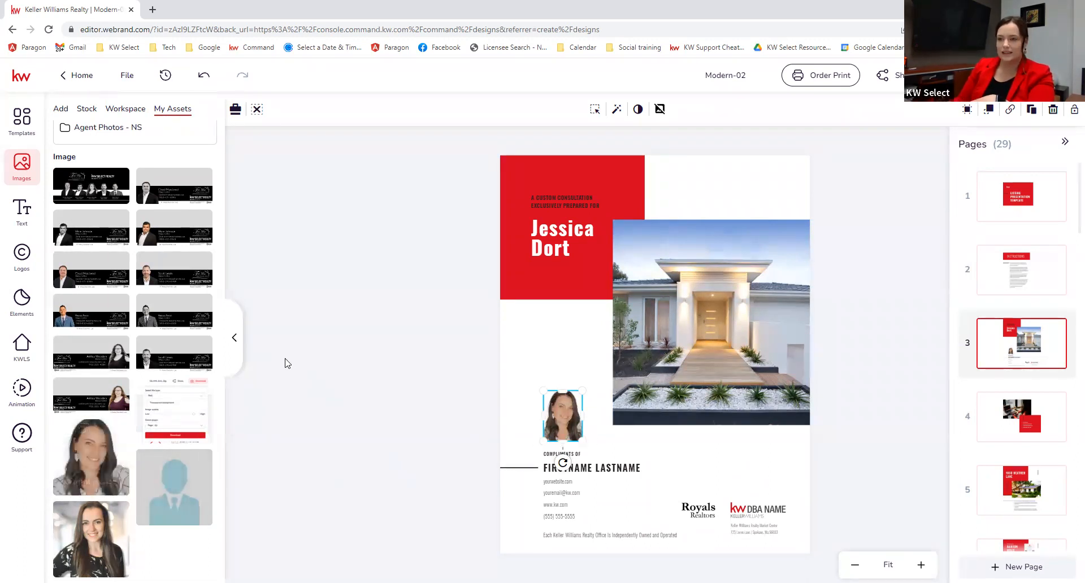
pyautogui.click(234, 338)
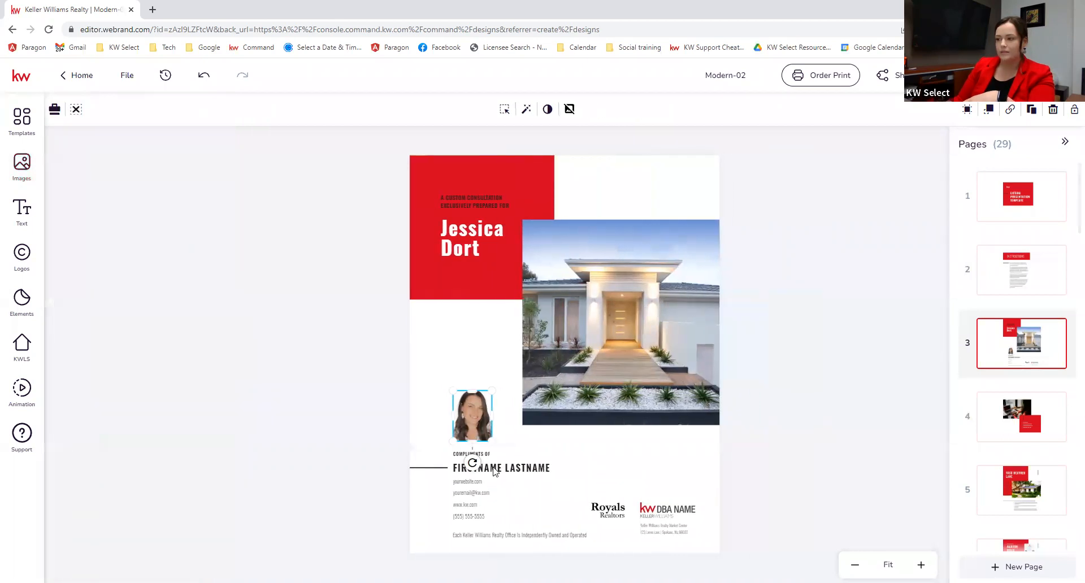
# Step: Overwrite the FIRSTNAME LASTNAME placeholder under Compliments Of with the agent's full name
pyautogui.click(498, 469)
pyautogui.click(498, 469)
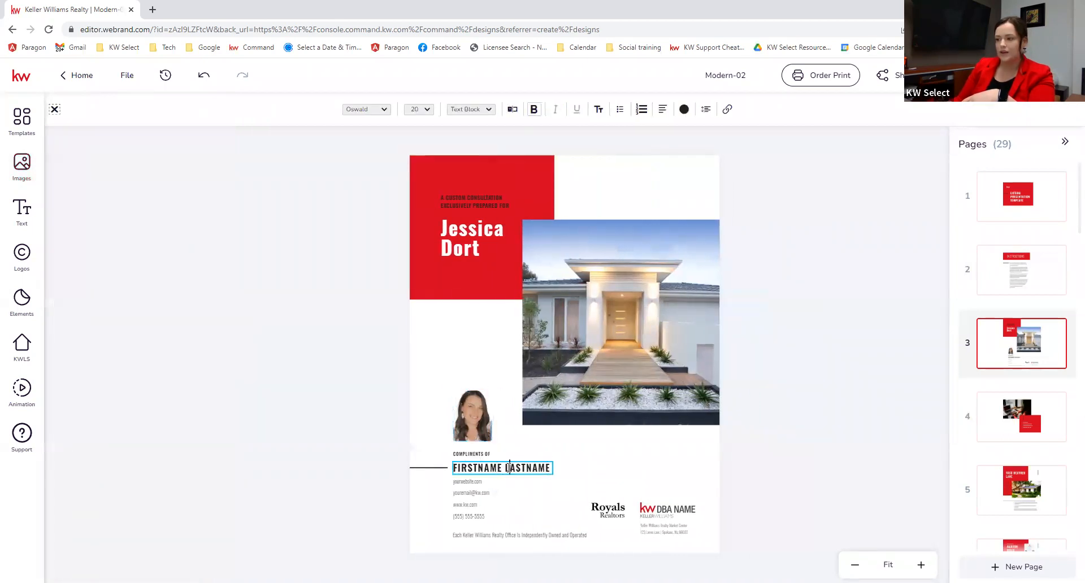
pyautogui.tripleClick(509, 468)
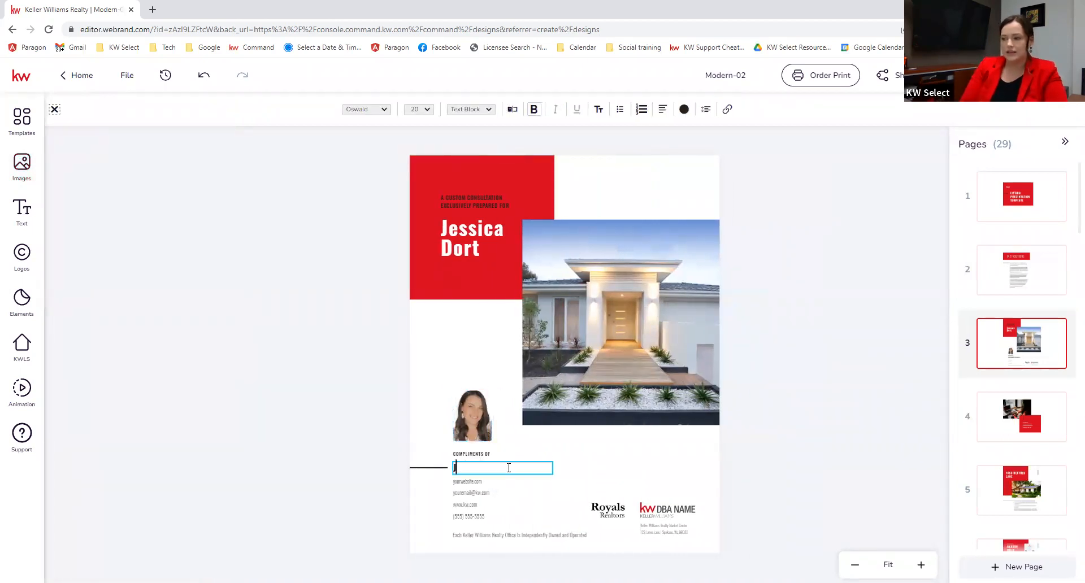
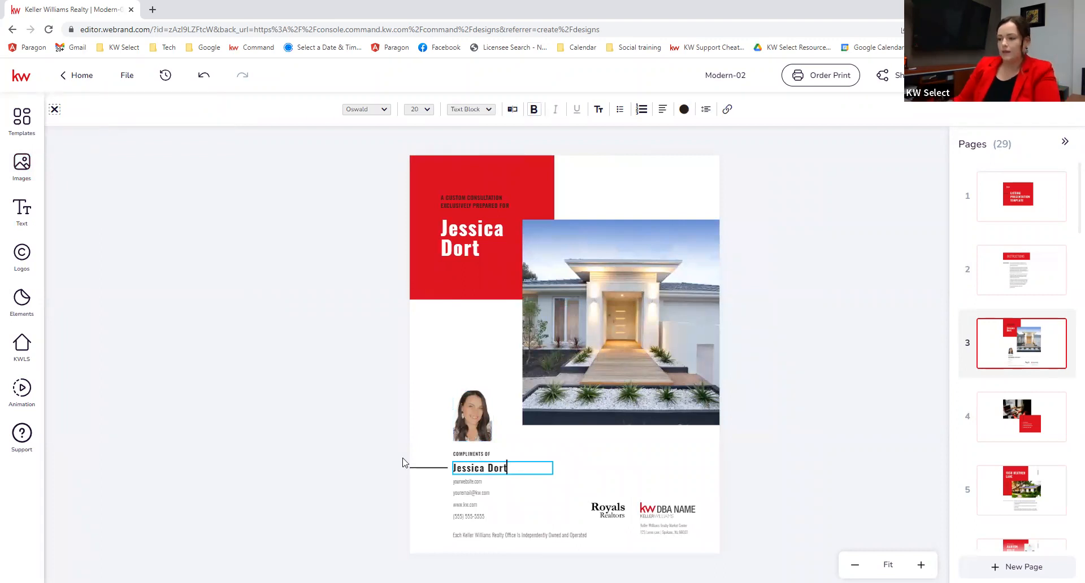
pyautogui.click(468, 486)
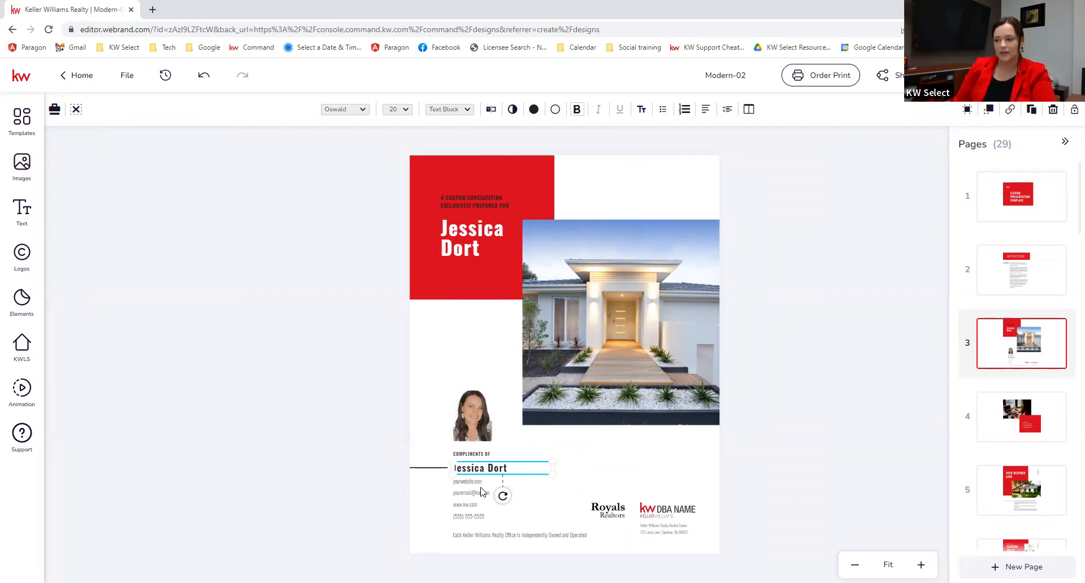
pyautogui.click(476, 484)
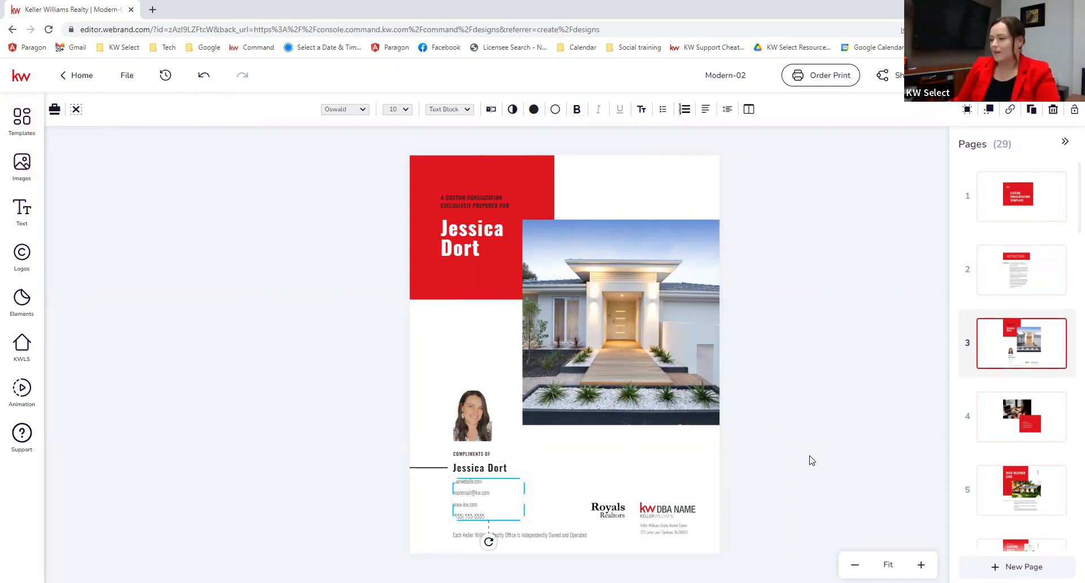
pyautogui.click(604, 460)
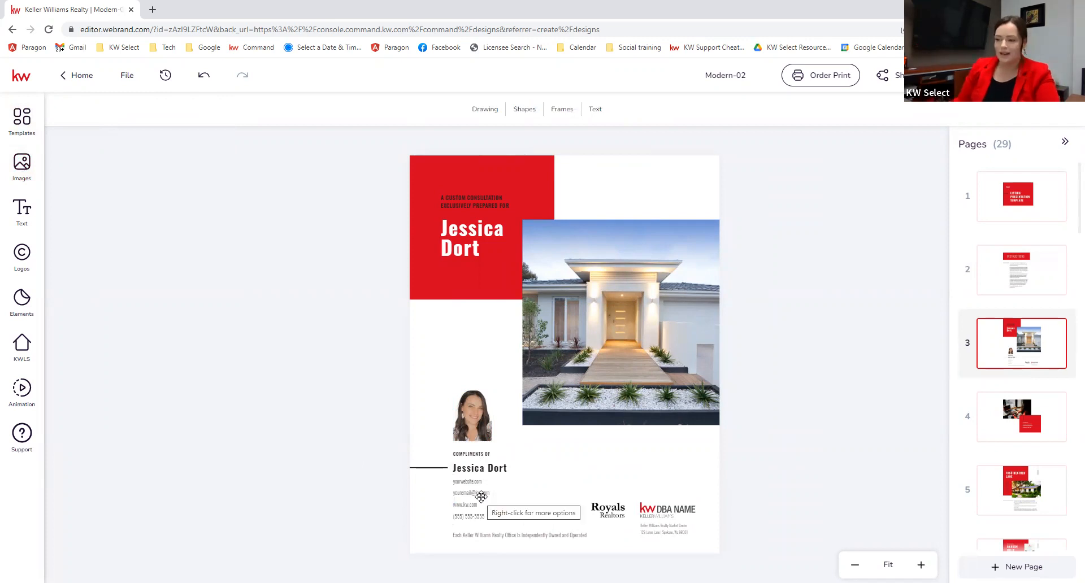
# Step: Delete the Royals Realtors logo with the trash icon and select the KW DBA NAME logo
pyautogui.click(604, 510)
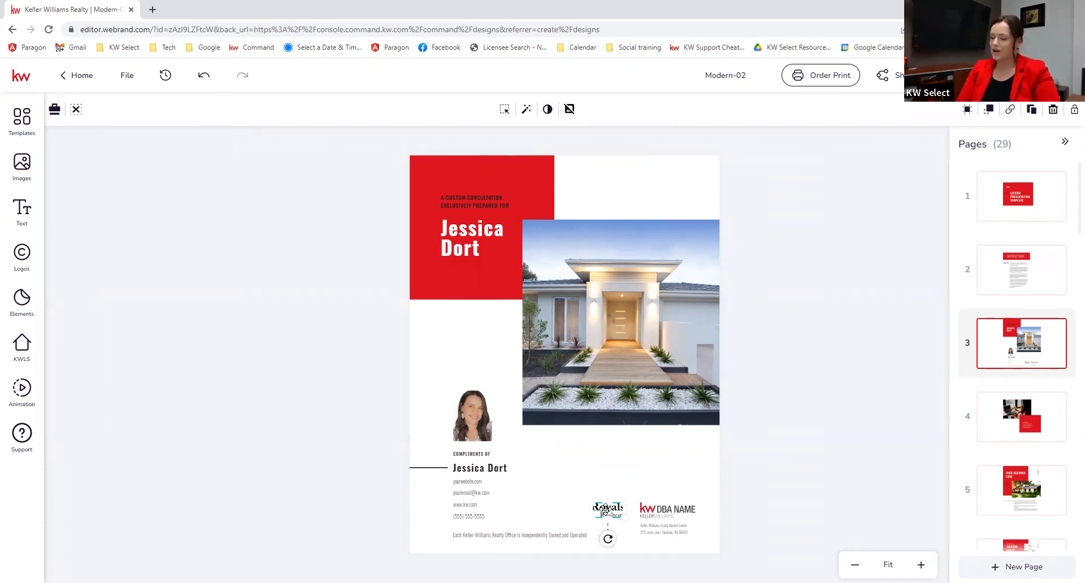
pyautogui.press('Delete')
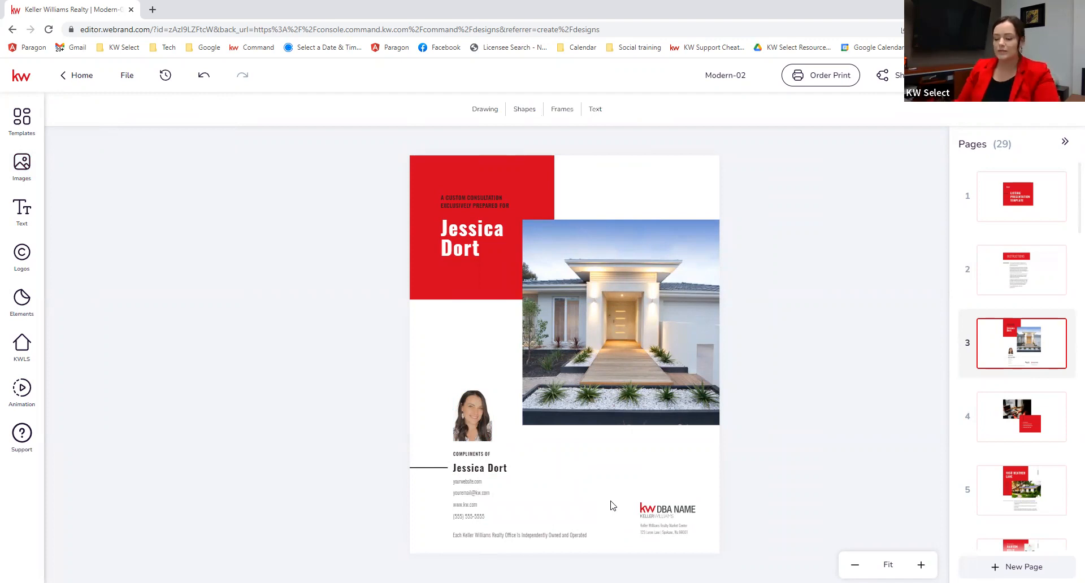
pyautogui.hotkey('ctrl', 'z')
pyautogui.click(610, 511)
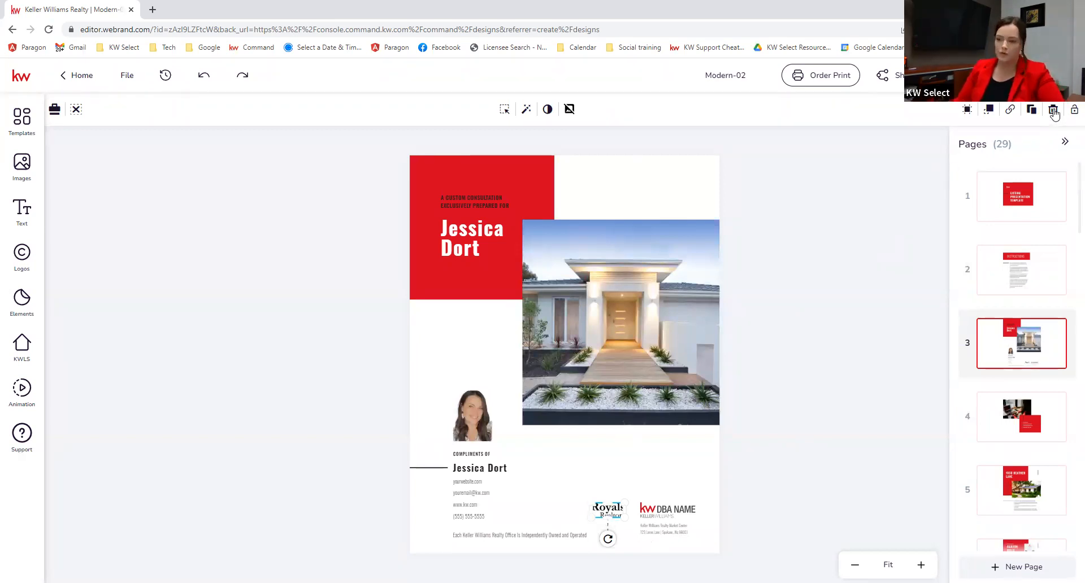
pyautogui.click(1053, 111)
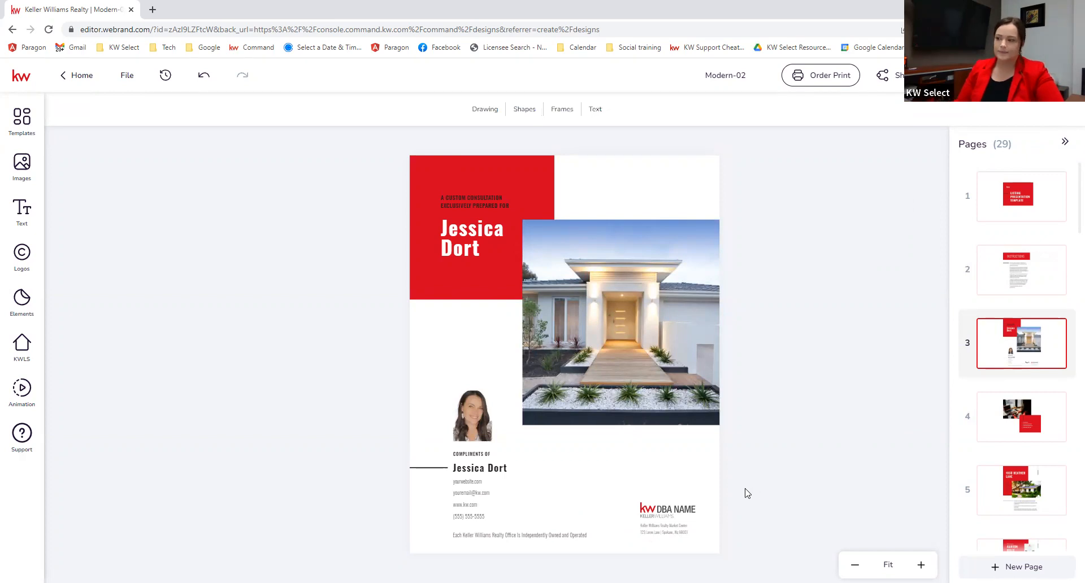
pyautogui.click(676, 506)
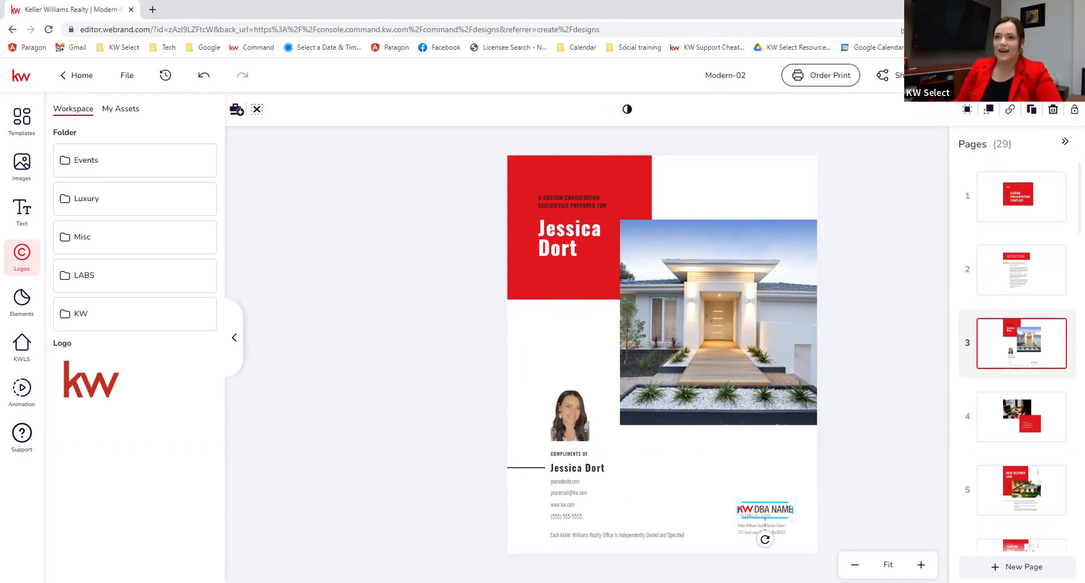
# Step: Swap in the KW SELECT REALTY logo from My Assets and enlarge it slightly
pyautogui.click(112, 115)
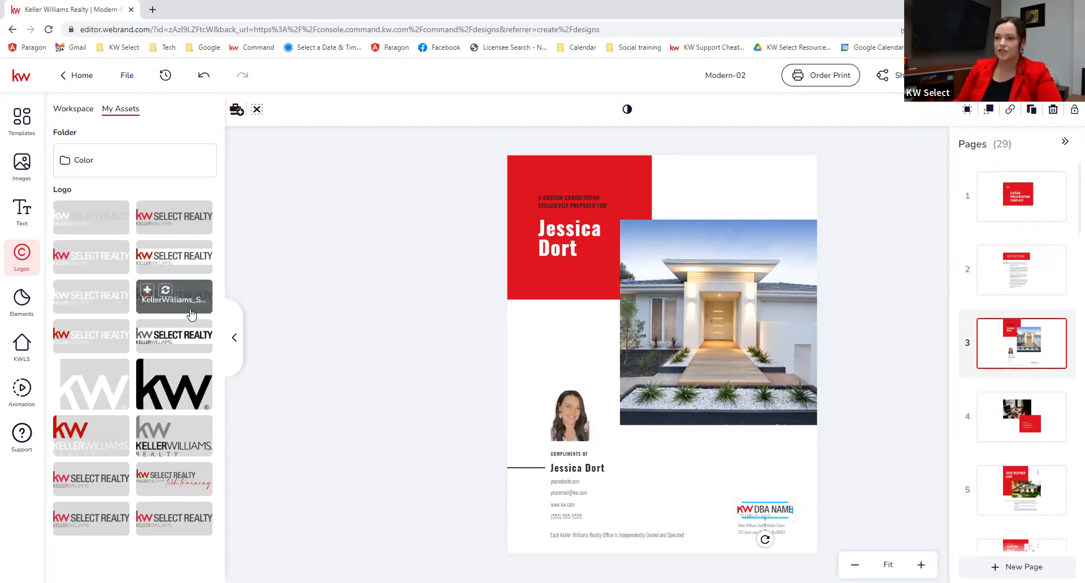
pyautogui.click(165, 291)
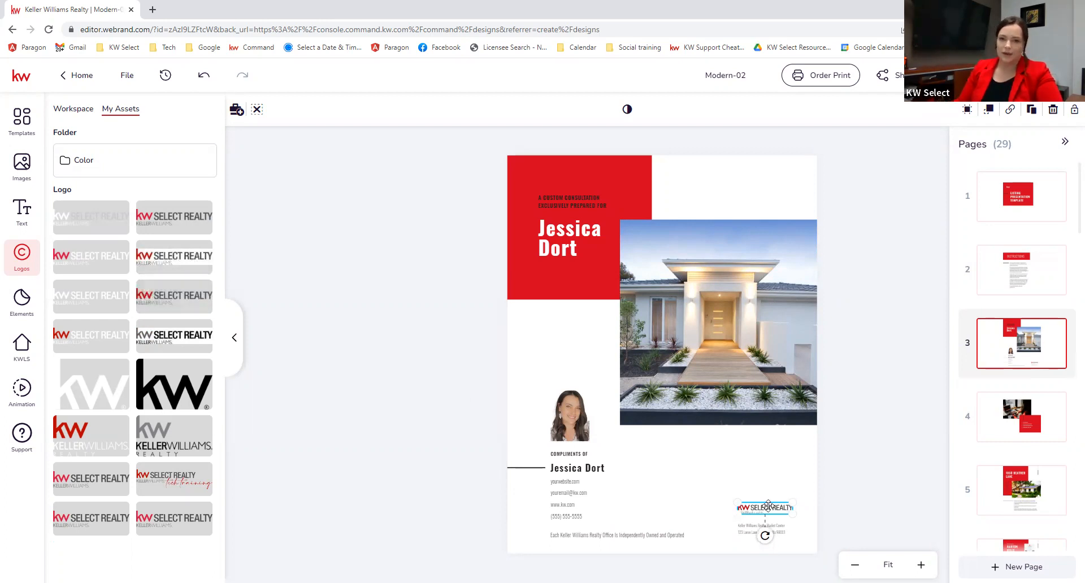
pyautogui.moveTo(794, 515)
pyautogui.mouseDown()
pyautogui.moveTo(818, 537)
pyautogui.moveTo(773, 511)
pyautogui.mouseUp()
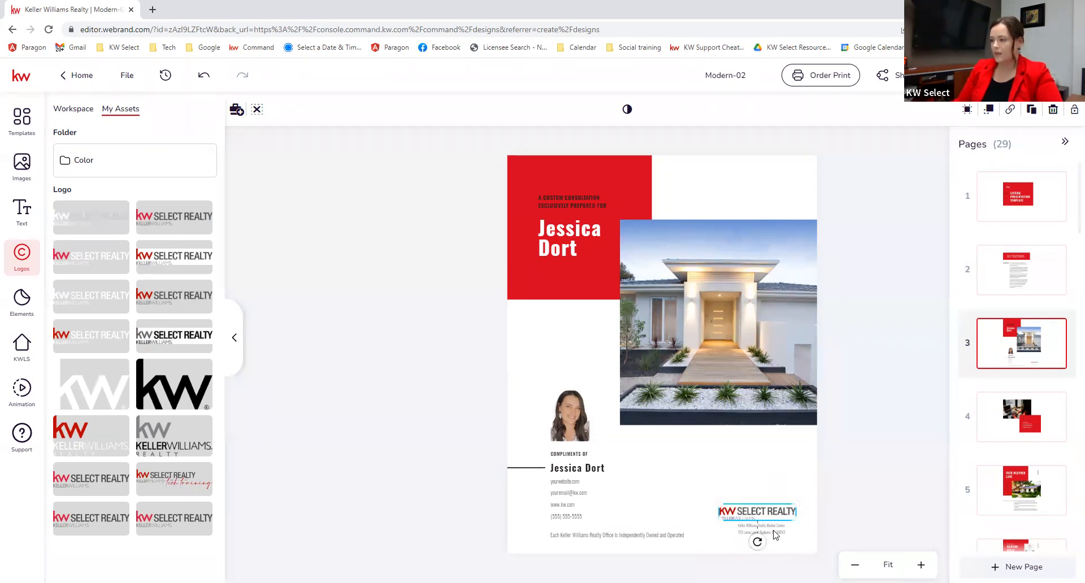
pyautogui.click(767, 534)
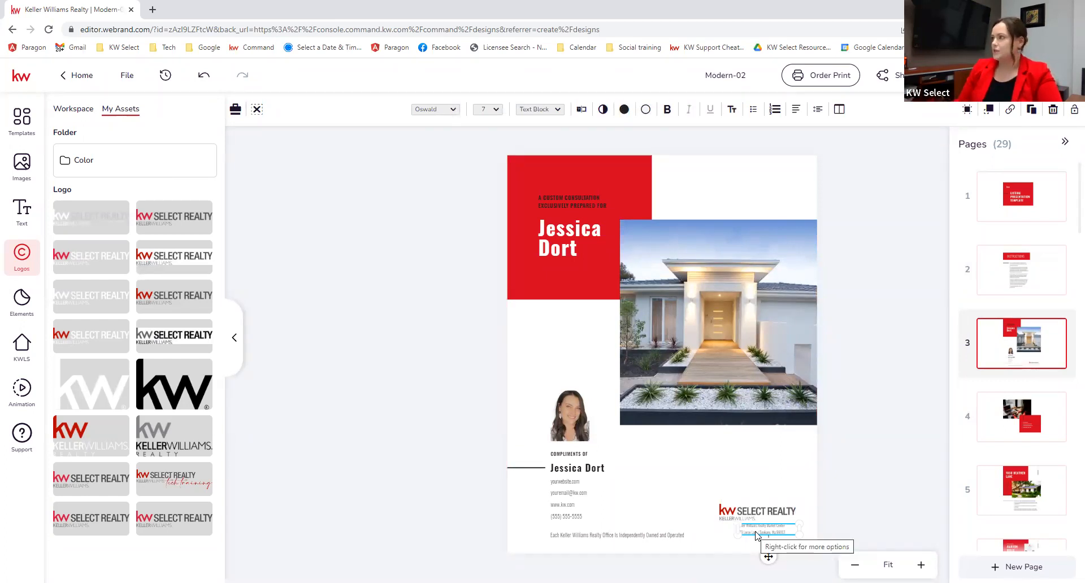
pyautogui.click(866, 481)
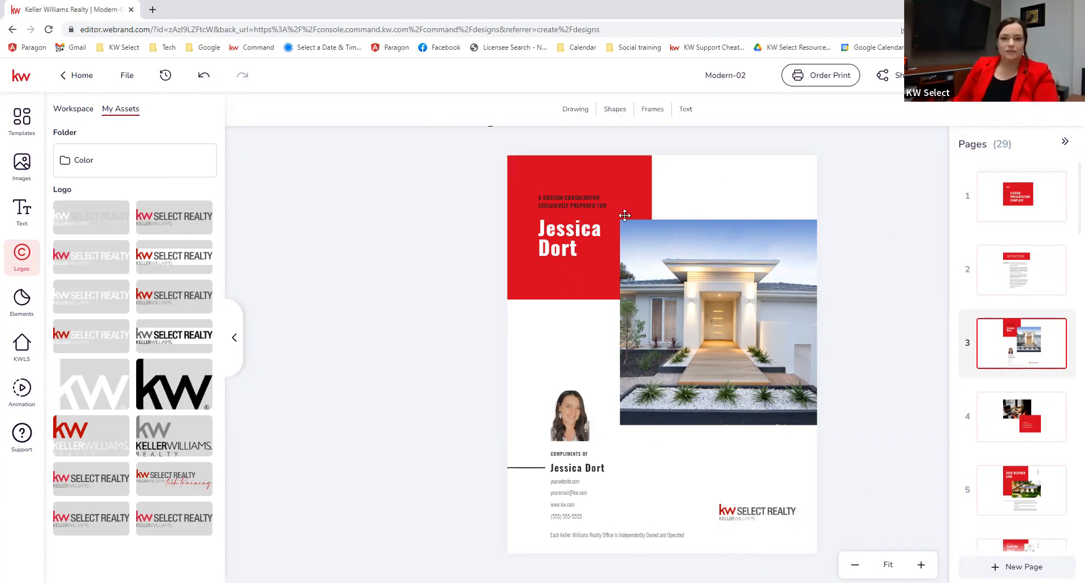
pyautogui.scroll(-1, 1043, 394)
pyautogui.click(1009, 352)
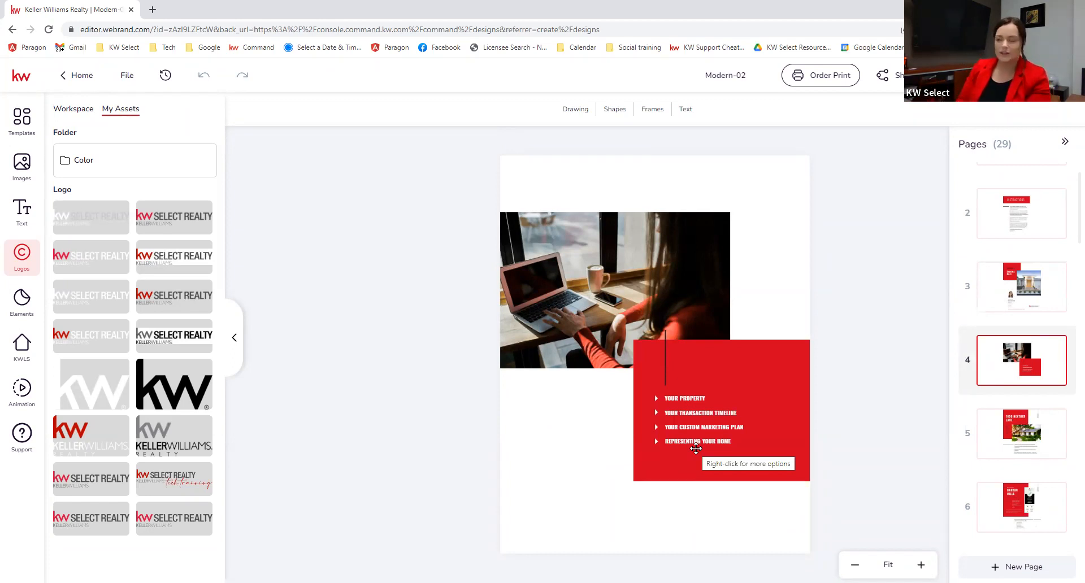
pyautogui.click(1010, 445)
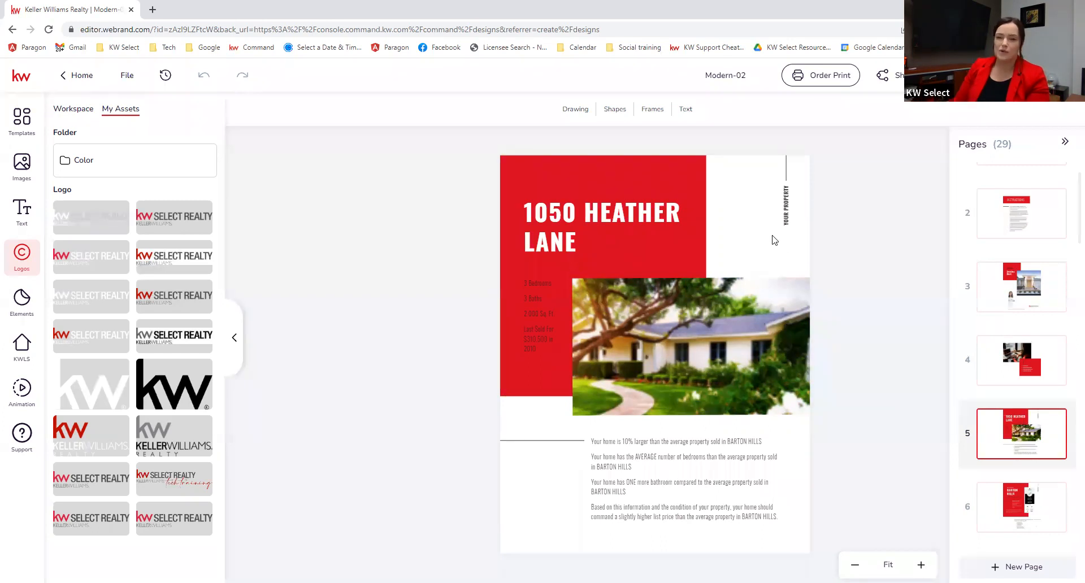
pyautogui.moveTo(1067, 428)
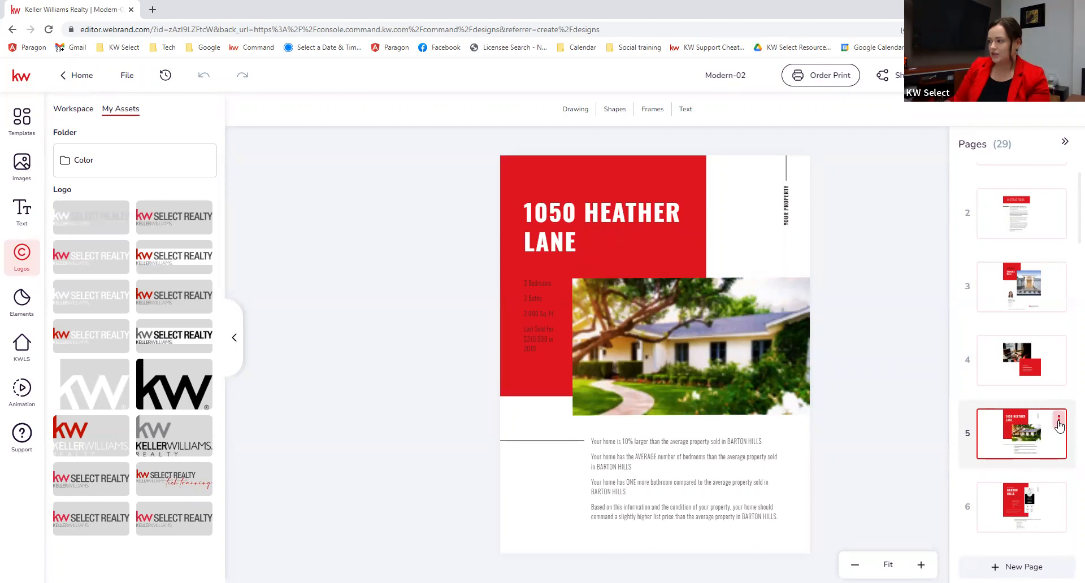
pyautogui.click(1058, 422)
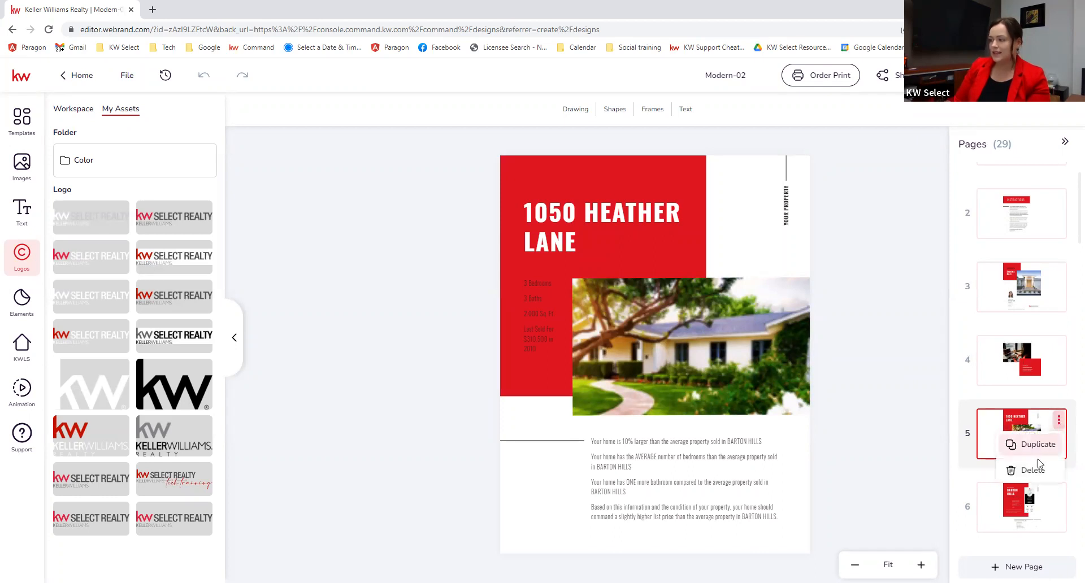
pyautogui.click(1011, 471)
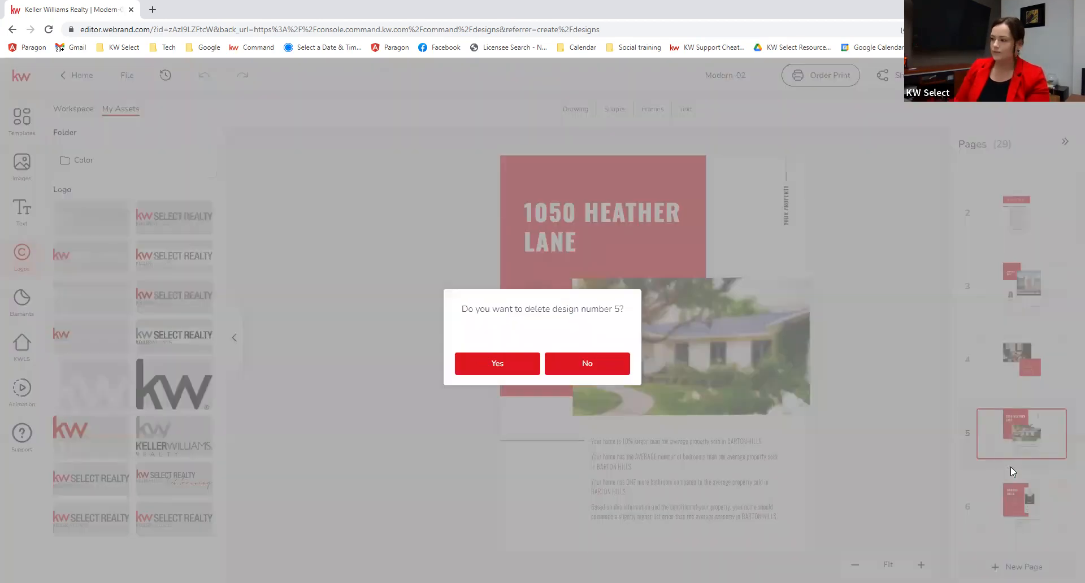
pyautogui.click(490, 366)
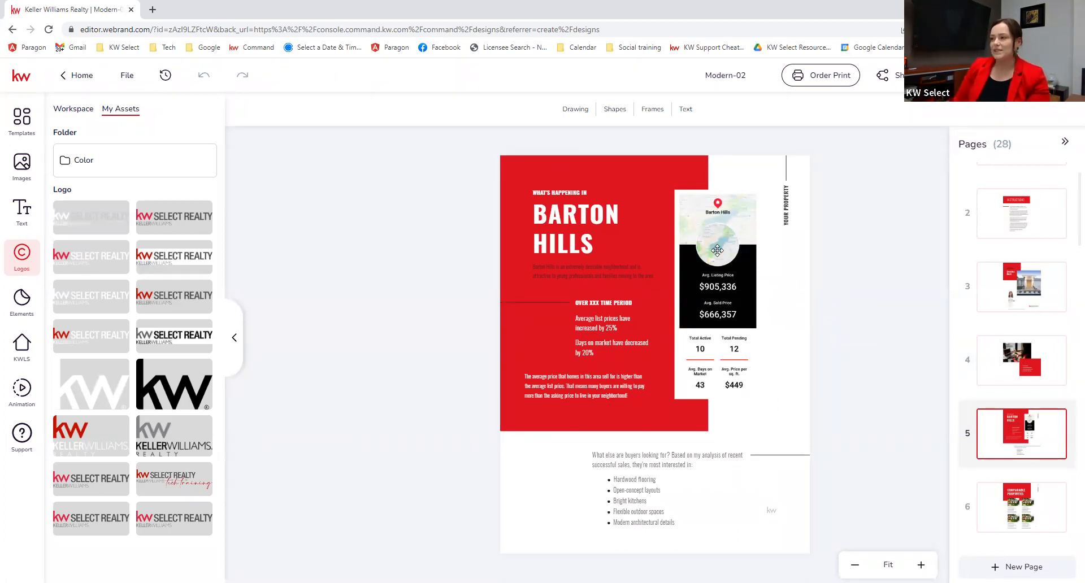
# Step: Select the Barton Hills market stats widget and open the KWLS Snapshots panel
pyautogui.click(737, 276)
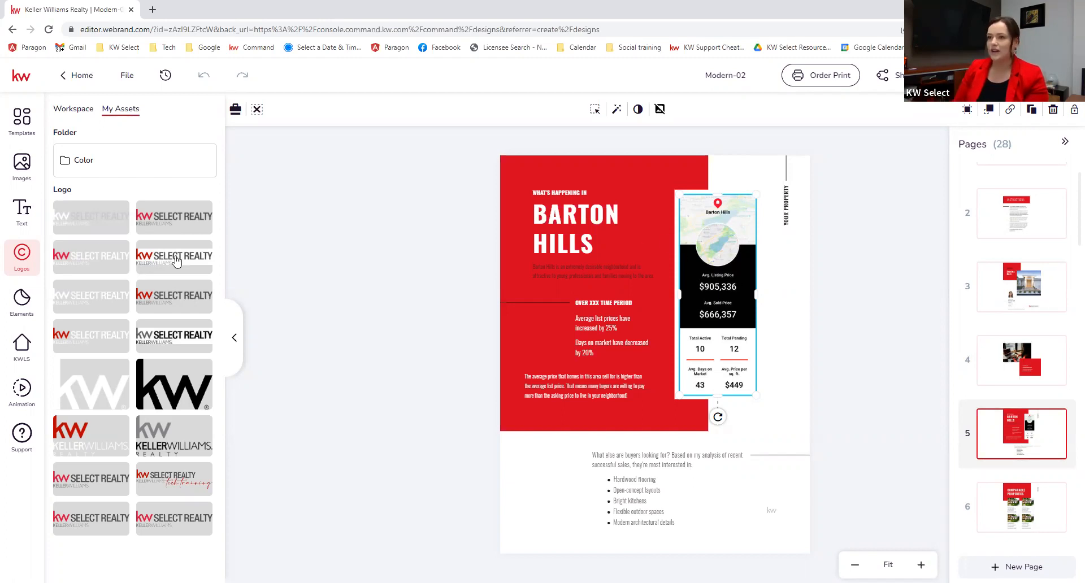
pyautogui.click(22, 355)
pyautogui.click(106, 111)
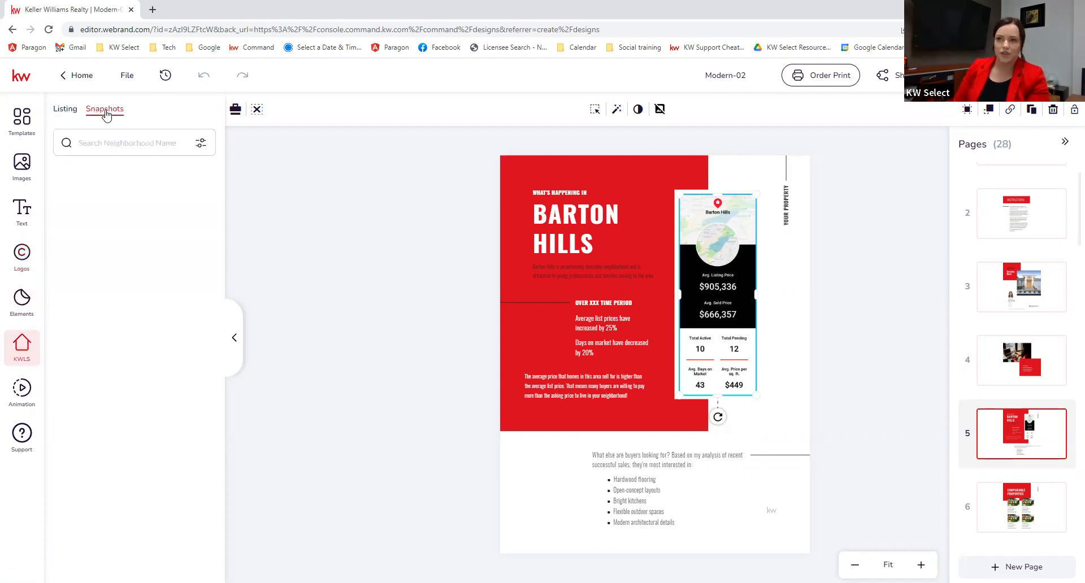
pyautogui.click(200, 142)
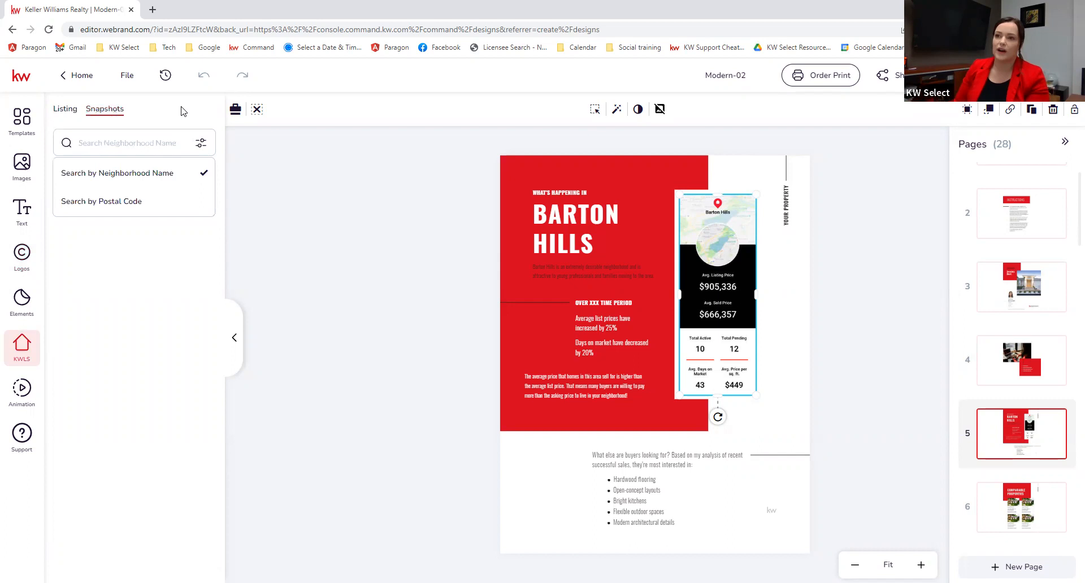
# Step: Search 'lower sackville ns' and swap in the Lower Sackville snapshot data
pyautogui.write('lower')
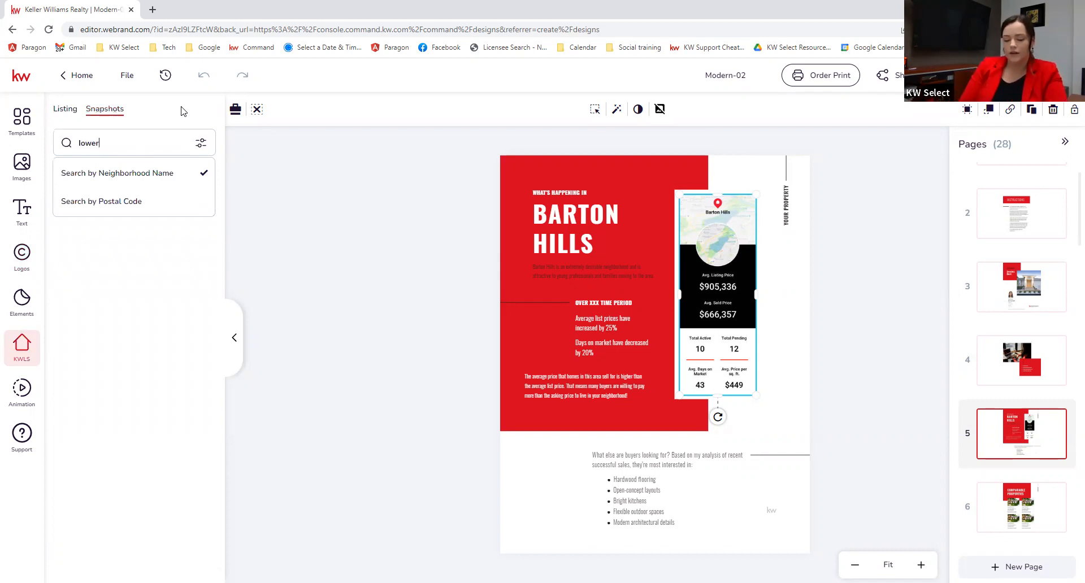
pyautogui.write(' sackville ns')
pyautogui.press('Return')
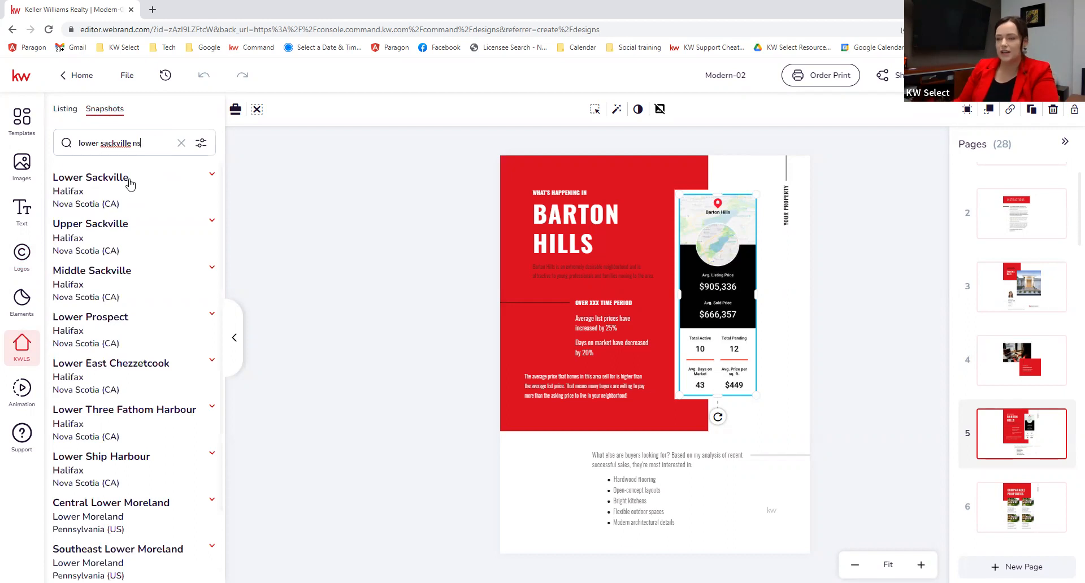
pyautogui.click(131, 180)
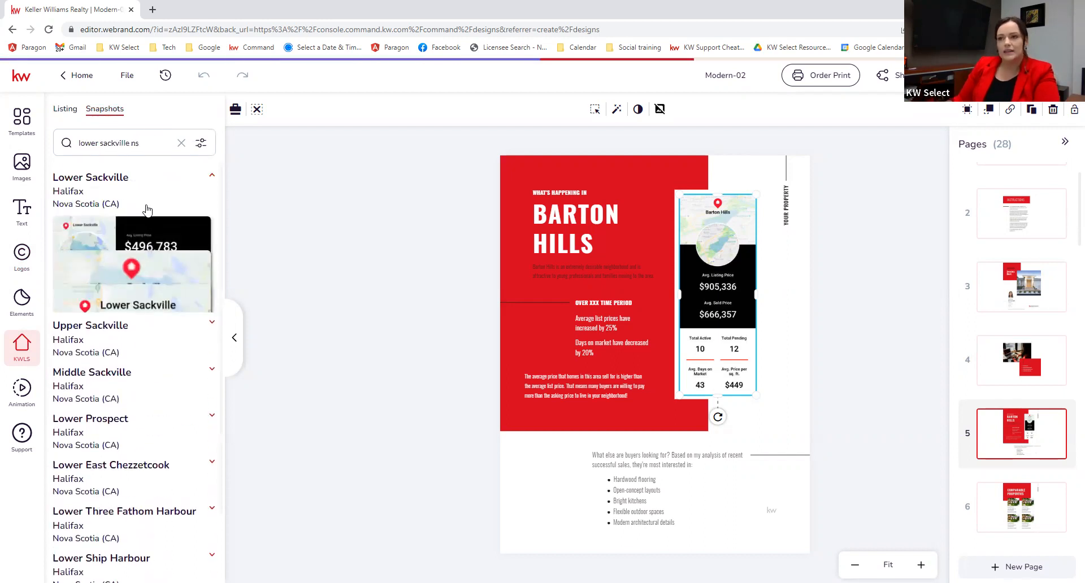
pyautogui.scroll(-2, 87, 344)
pyautogui.scroll(-2, 88, 344)
pyautogui.scroll(2, 126, 369)
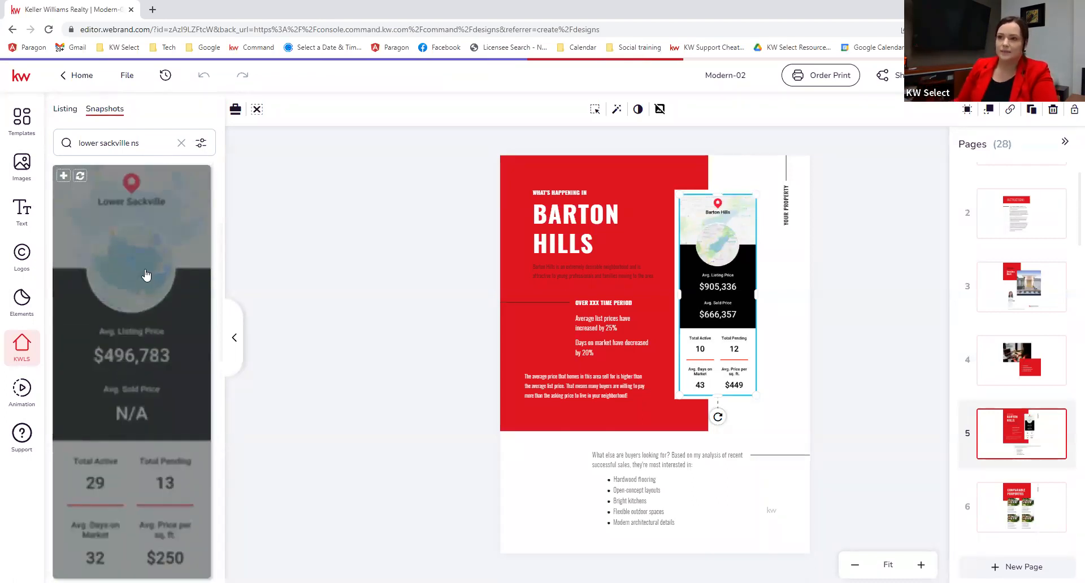
pyautogui.click(79, 176)
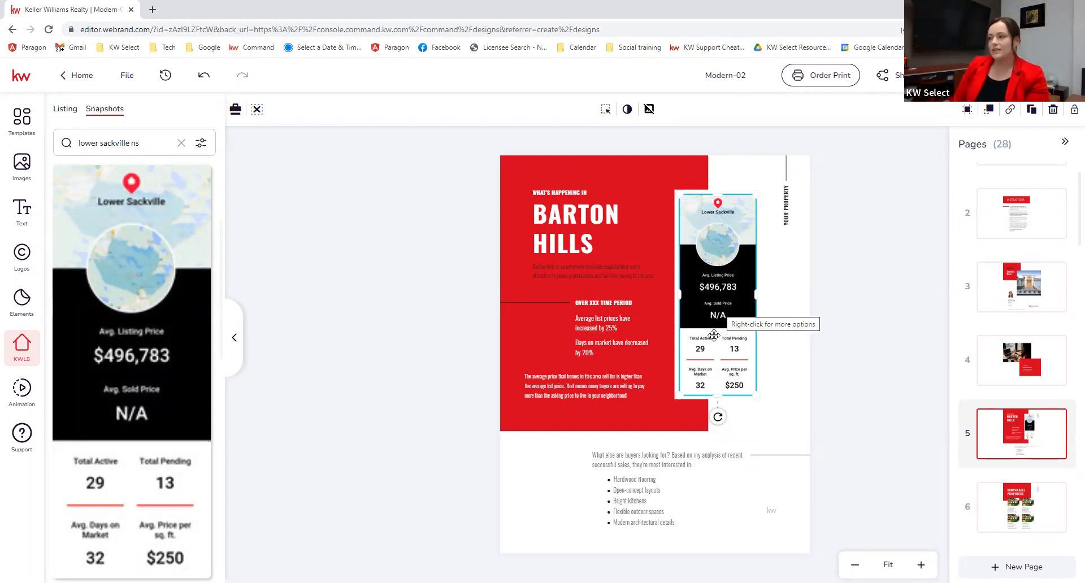
# Step: Resize the snapshot, add a stats card below the map card, and delete the white backing card
pyautogui.moveTo(718, 396); pyautogui.dragTo(726, 298)
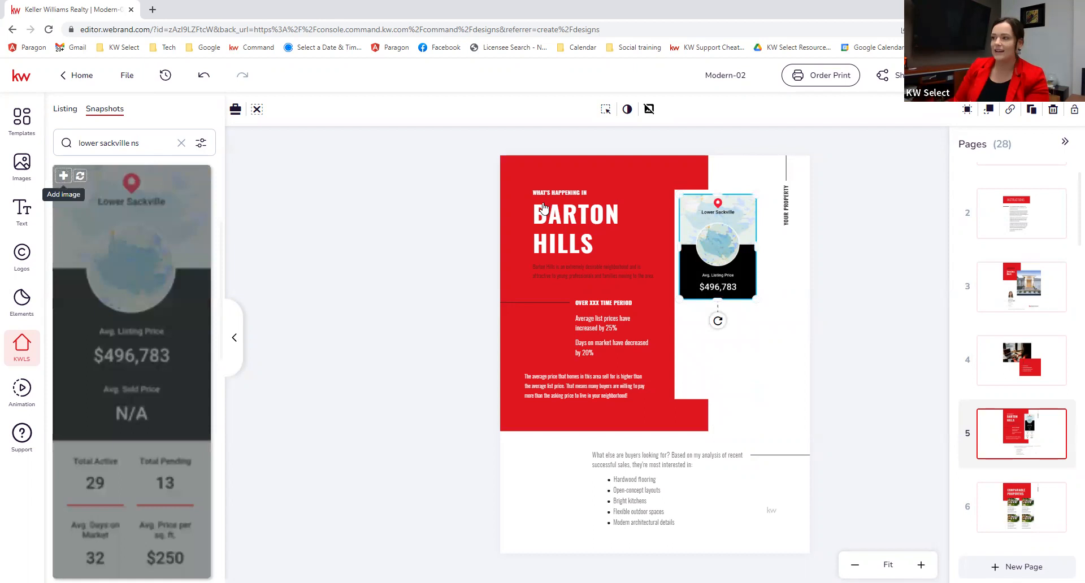
pyautogui.moveTo(654, 190); pyautogui.dragTo(754, 343)
pyautogui.moveTo(800, 406); pyautogui.dragTo(755, 373)
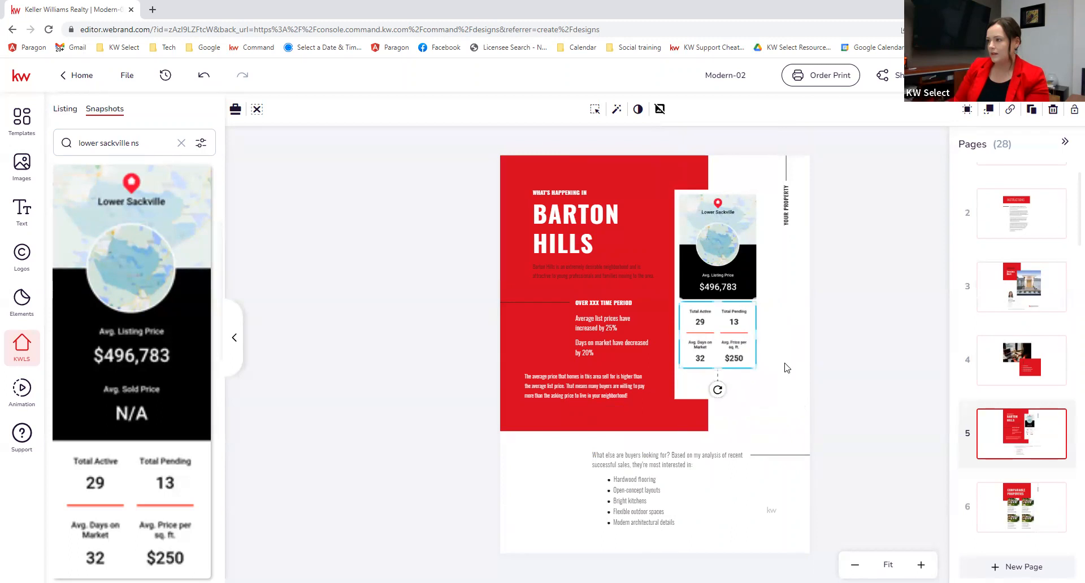
pyautogui.click(706, 387)
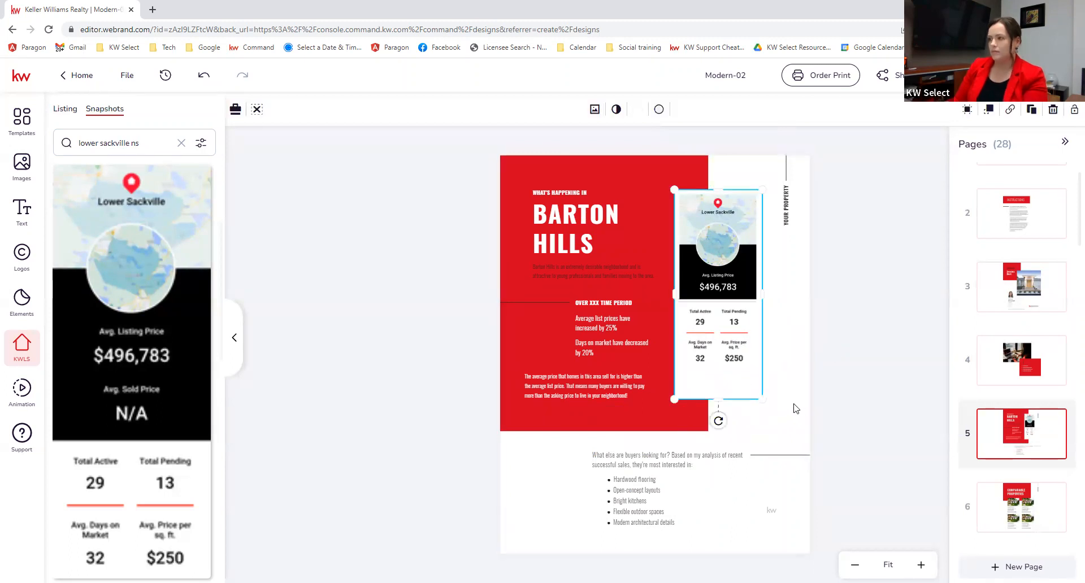
pyautogui.press('Delete')
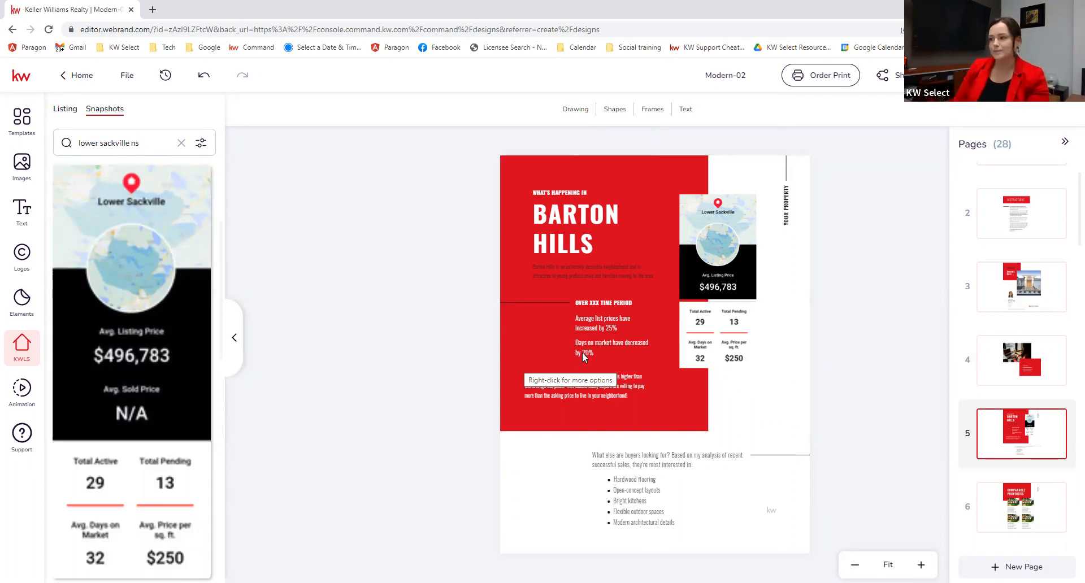
pyautogui.click(496, 325)
# Step: Replace the page 5 heading BARTON HILLS with 'Lower Sackville'
pyautogui.click(825, 336)
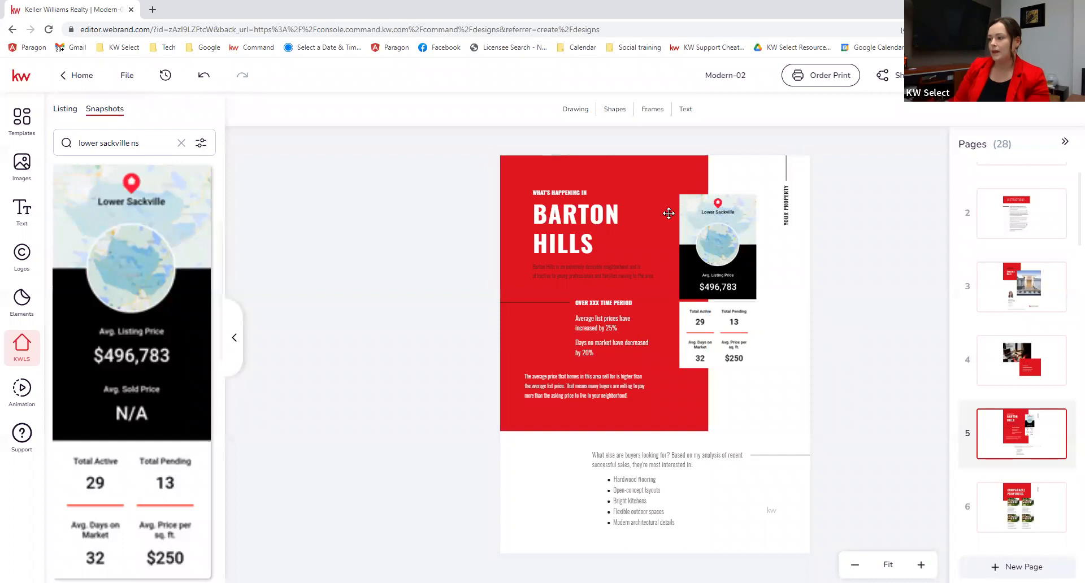
pyautogui.click(577, 217)
pyautogui.doubleClick(578, 216)
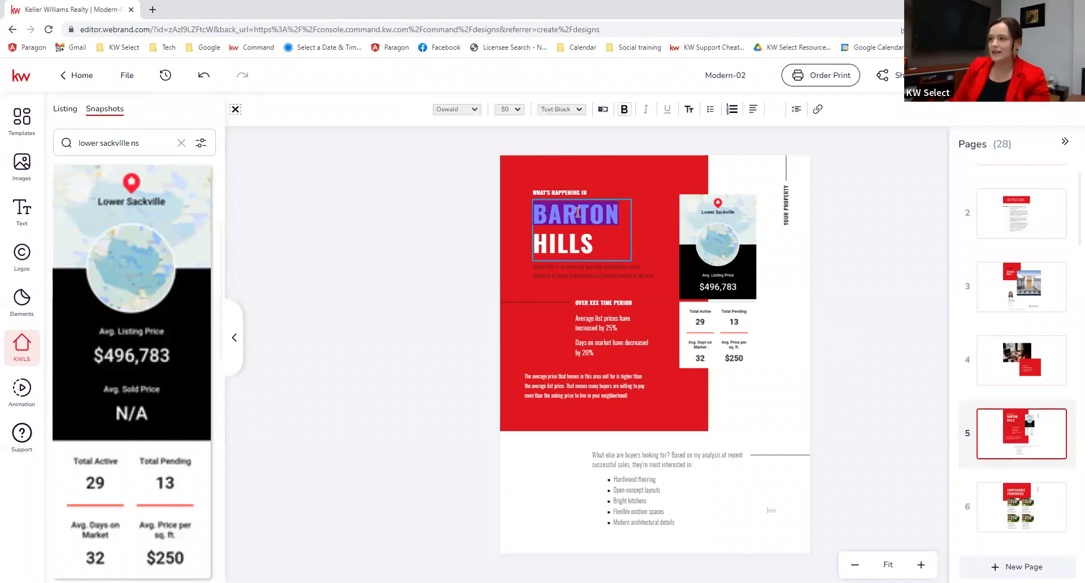
pyautogui.moveTo(593, 244); pyautogui.dragTo(540, 217)
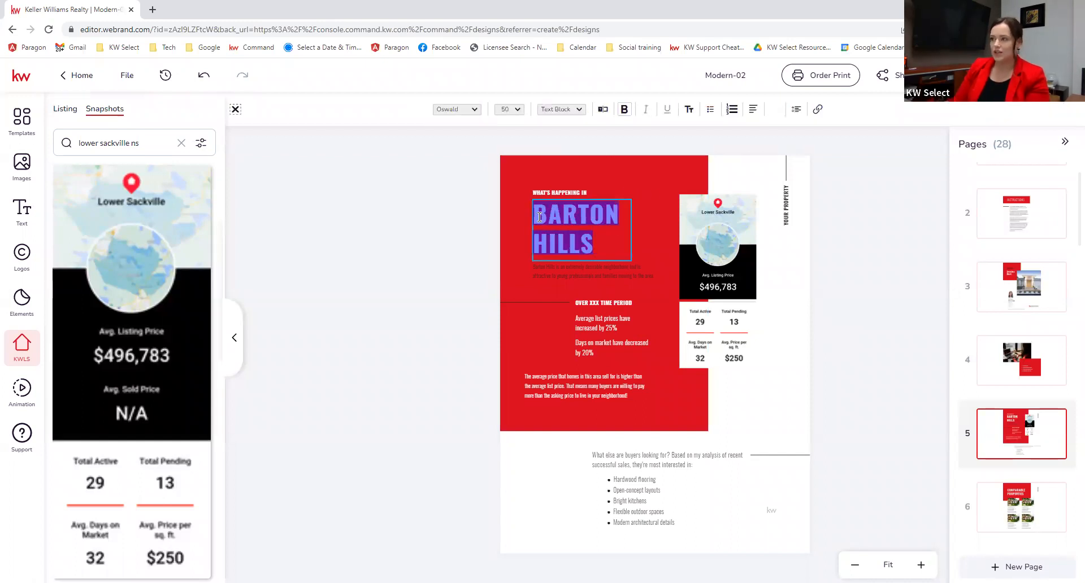
pyautogui.write('Lower')
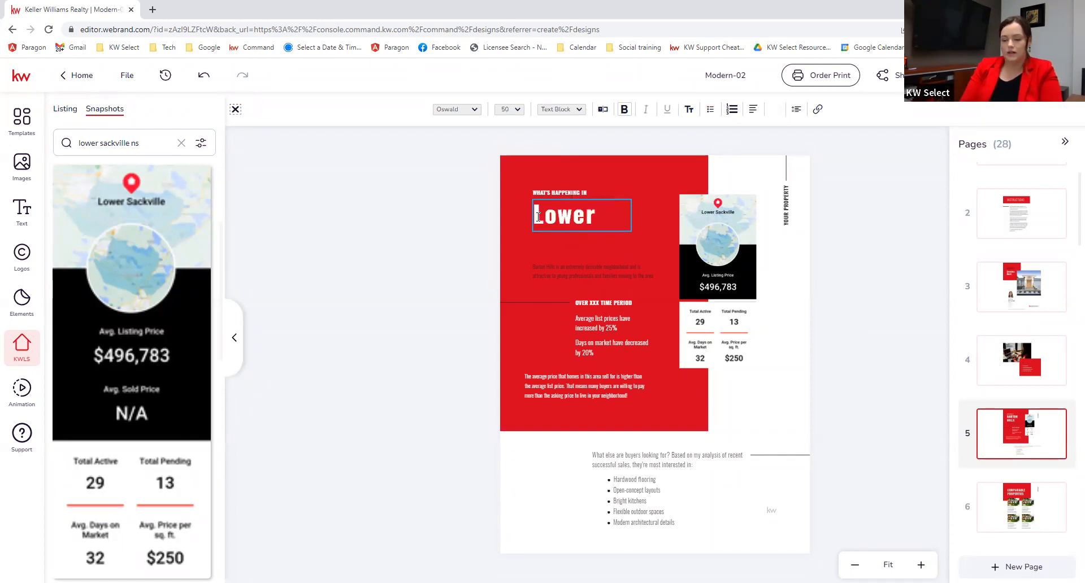
pyautogui.write(' Sackville')
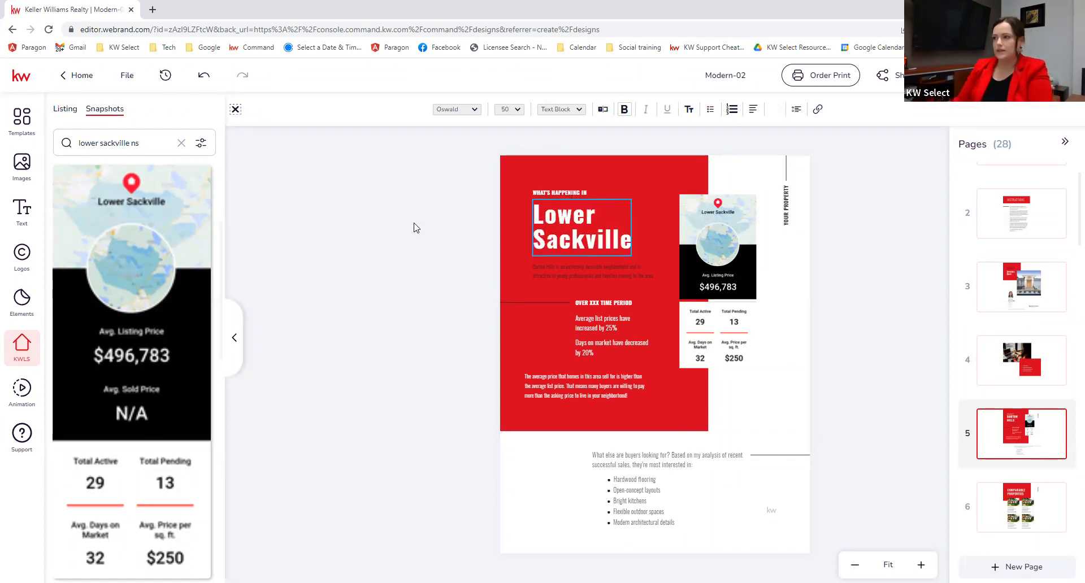
pyautogui.click(443, 319)
pyautogui.click(847, 438)
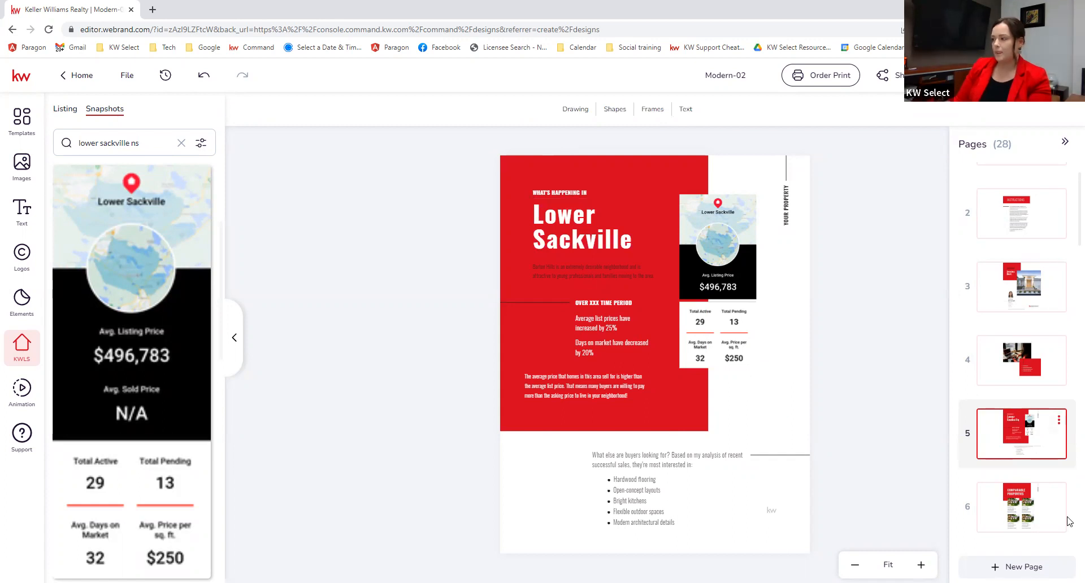
# Step: Step past page 6 Comparable Properties and page 7 Your Needs Come First to page 8, The Process
pyautogui.click(994, 510)
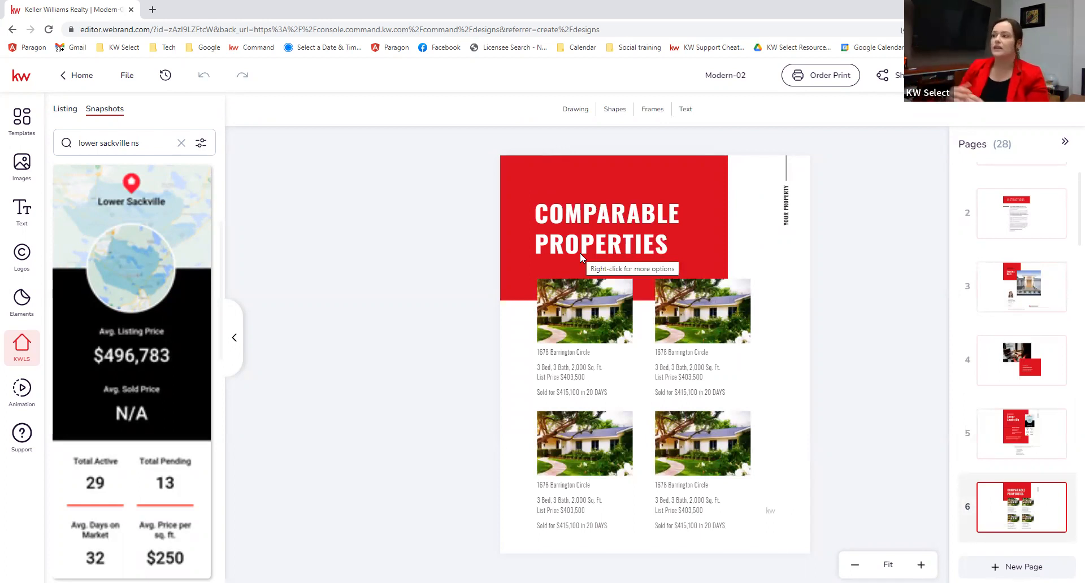
pyautogui.moveTo(1059, 494)
pyautogui.moveTo(1059, 453)
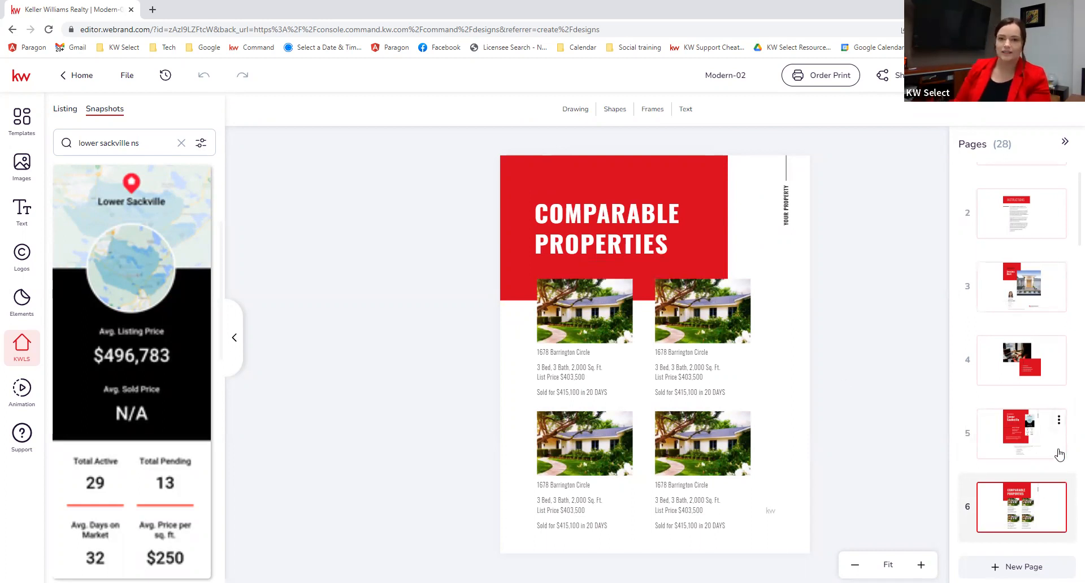
pyautogui.scroll(-5, 1059, 453)
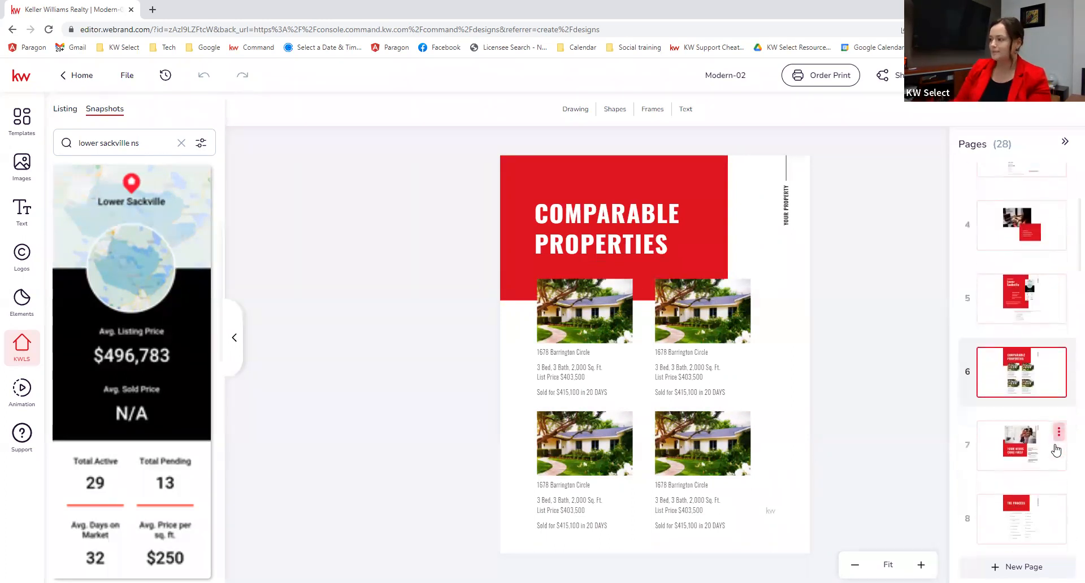
pyautogui.click(1023, 309)
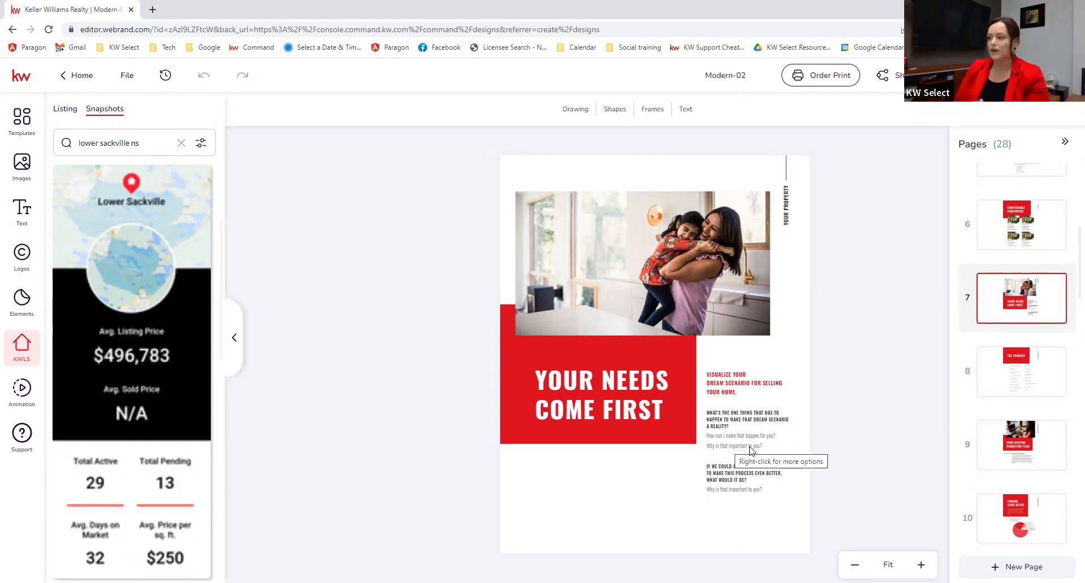
pyautogui.click(1037, 385)
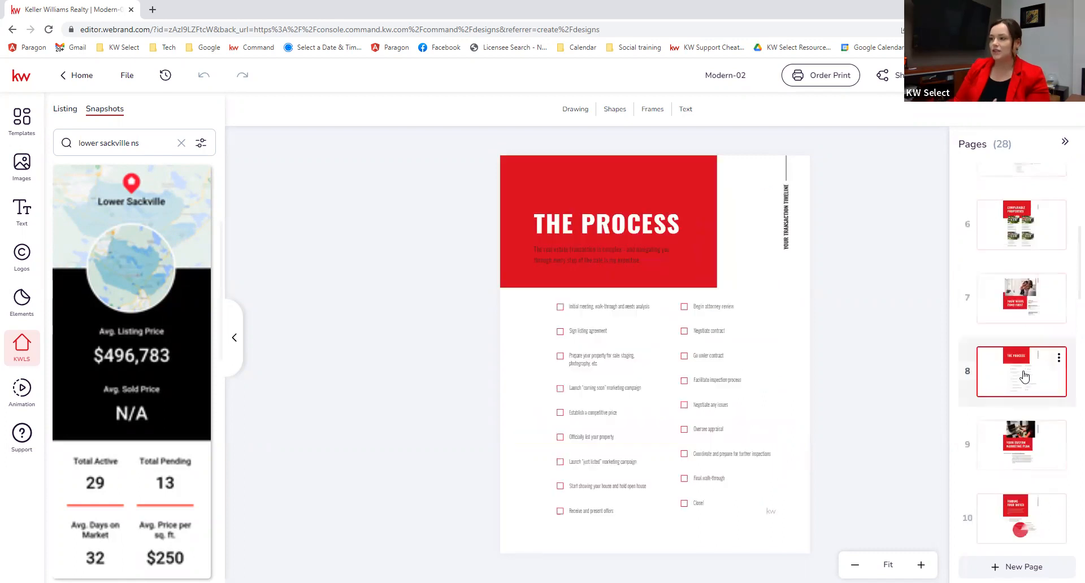
pyautogui.doubleClick(612, 443)
pyautogui.click(620, 507)
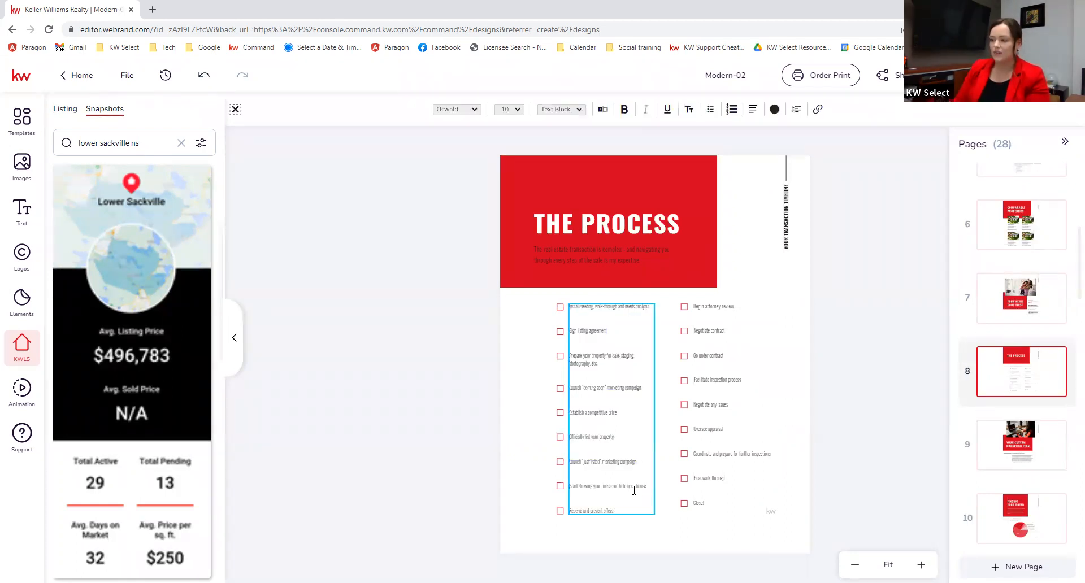
pyautogui.moveTo(625, 510); pyautogui.dragTo(578, 511)
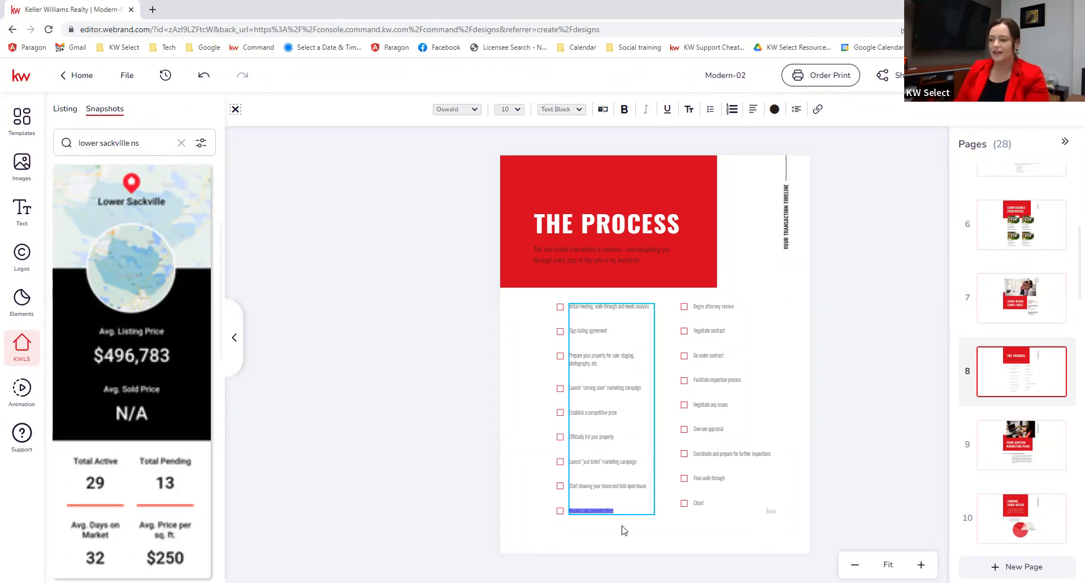
pyautogui.press('Escape')
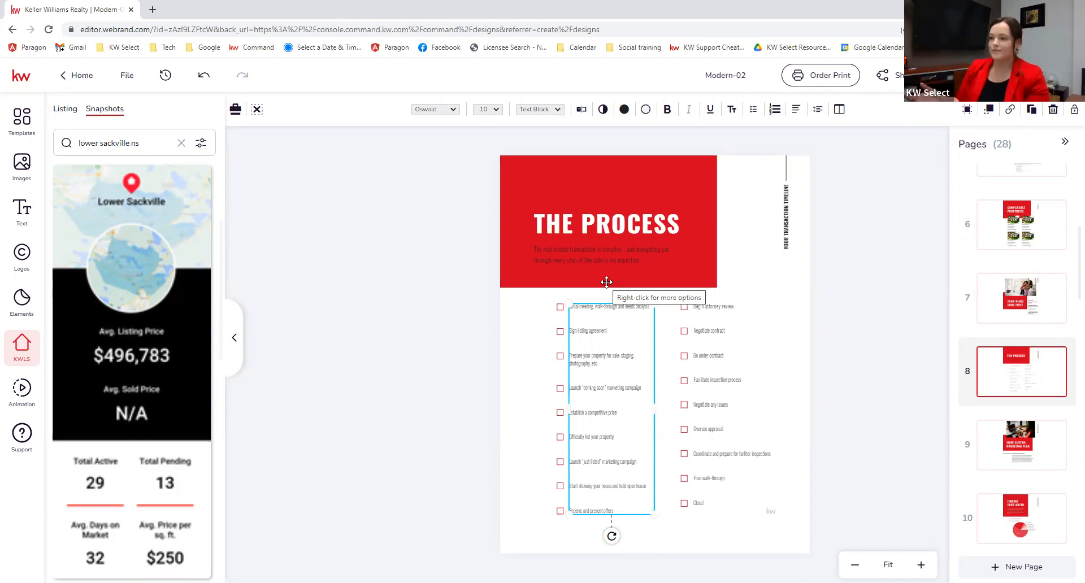
pyautogui.click(736, 268)
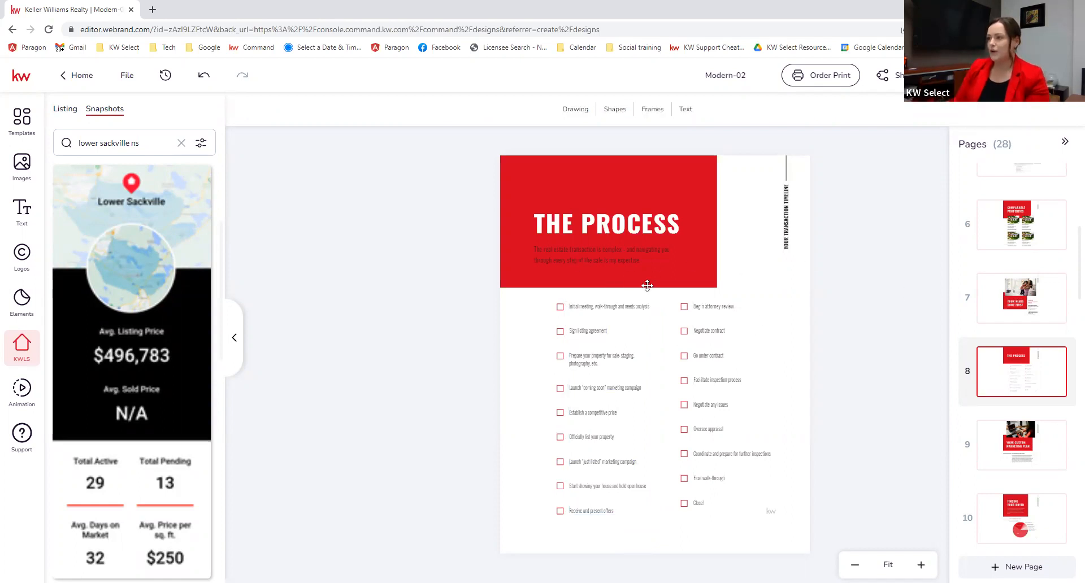
pyautogui.moveTo(1029, 399)
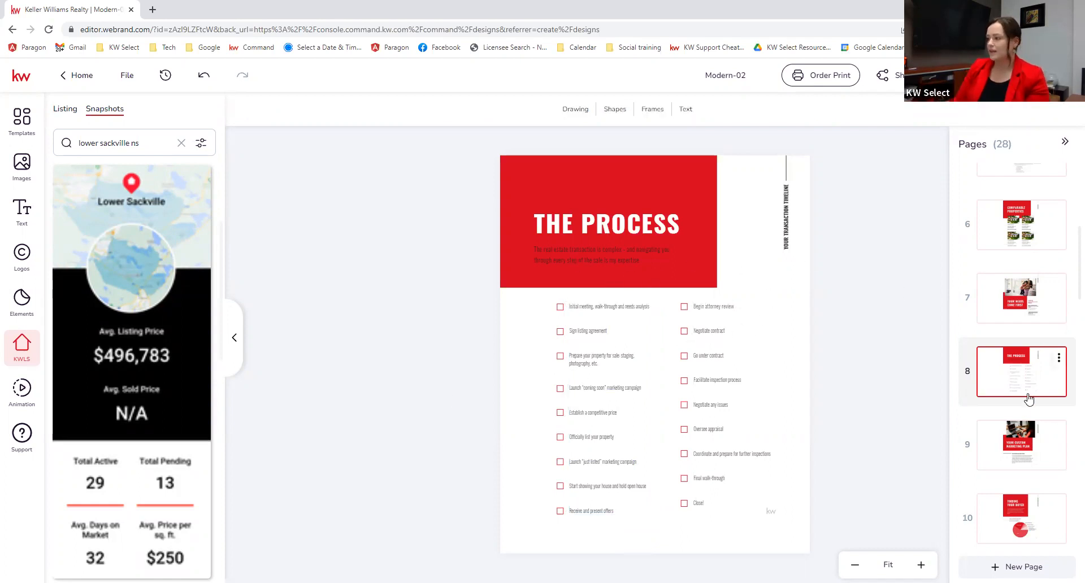
# Step: View page 9, Your Custom Marketing Plan, then page 10, Finding Your Buyer with its pie chart
pyautogui.click(1022, 439)
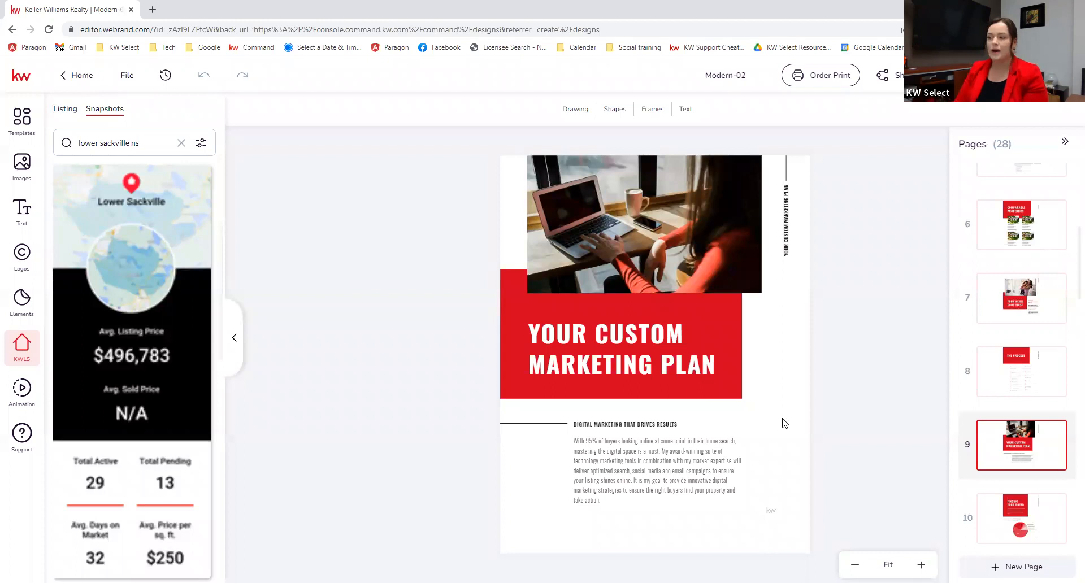
pyautogui.click(1020, 520)
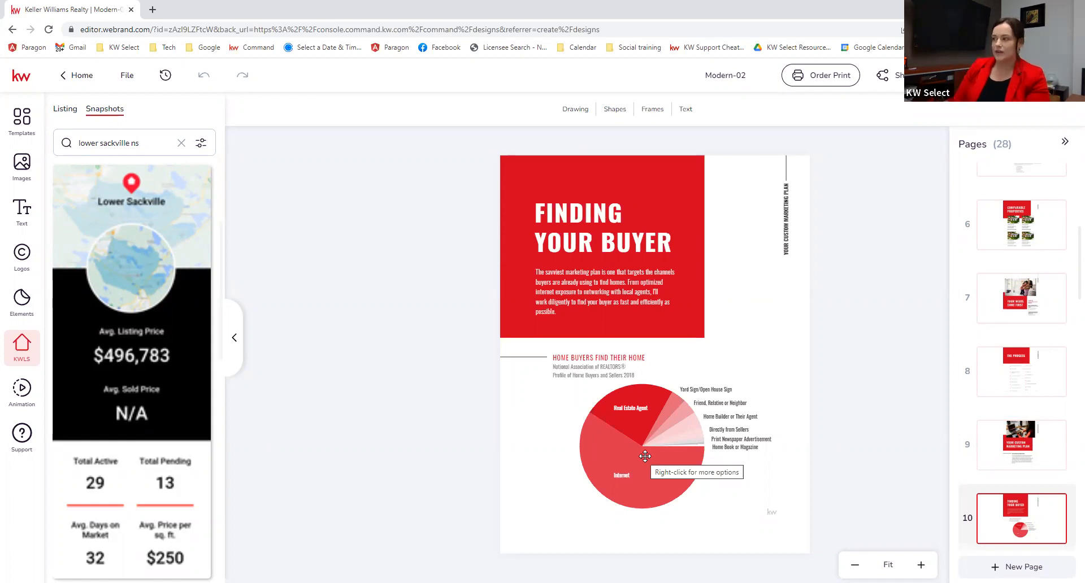
# Step: View page 11, Best-in-Class Promotional Assets, then page 12, Your Media Plan
pyautogui.scroll(-3, 1023, 424)
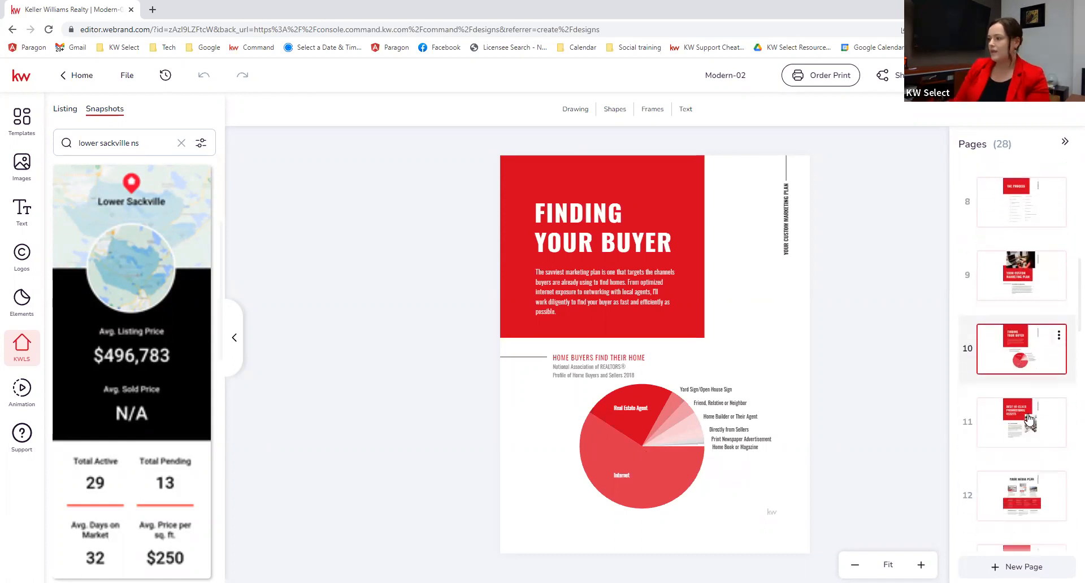
pyautogui.click(1030, 432)
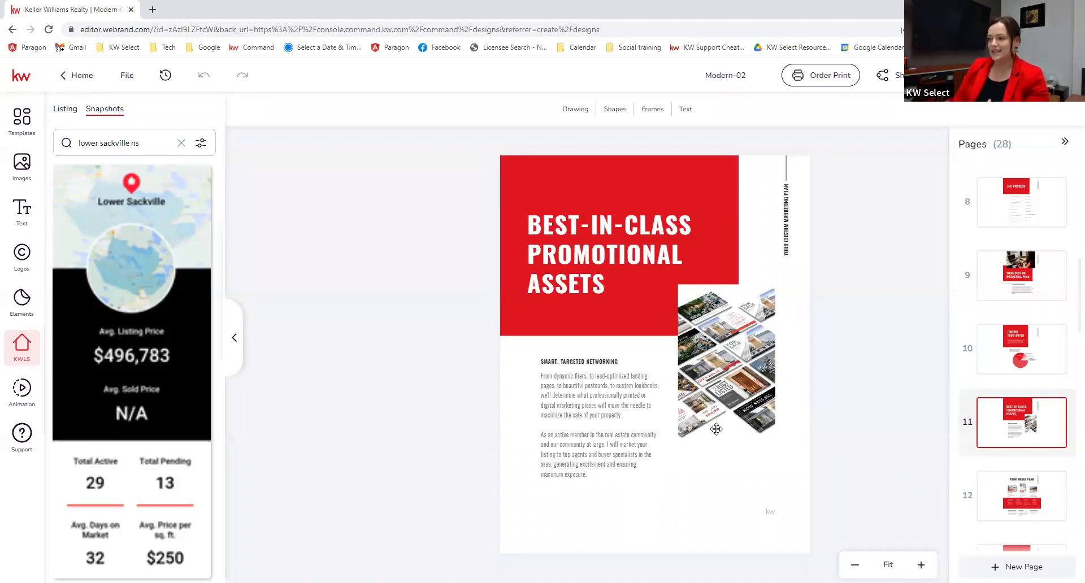
pyautogui.click(1026, 478)
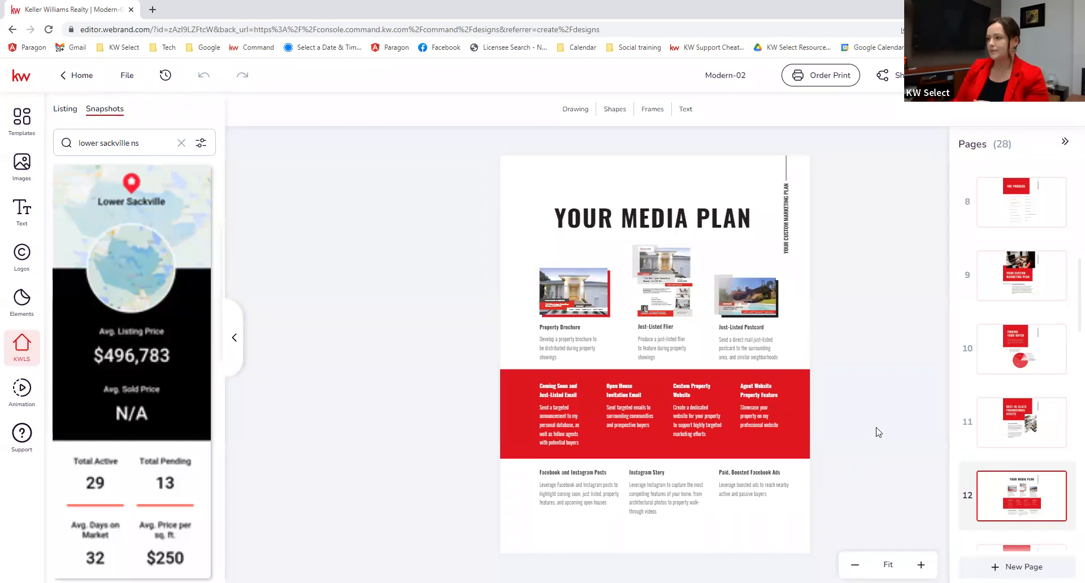
pyautogui.click(579, 291)
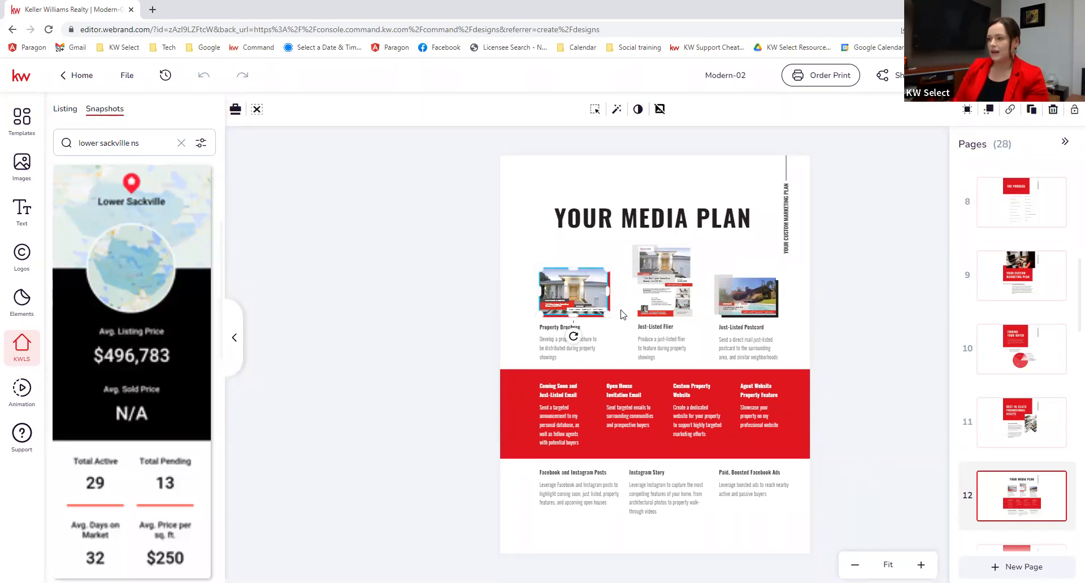
pyautogui.click(662, 284)
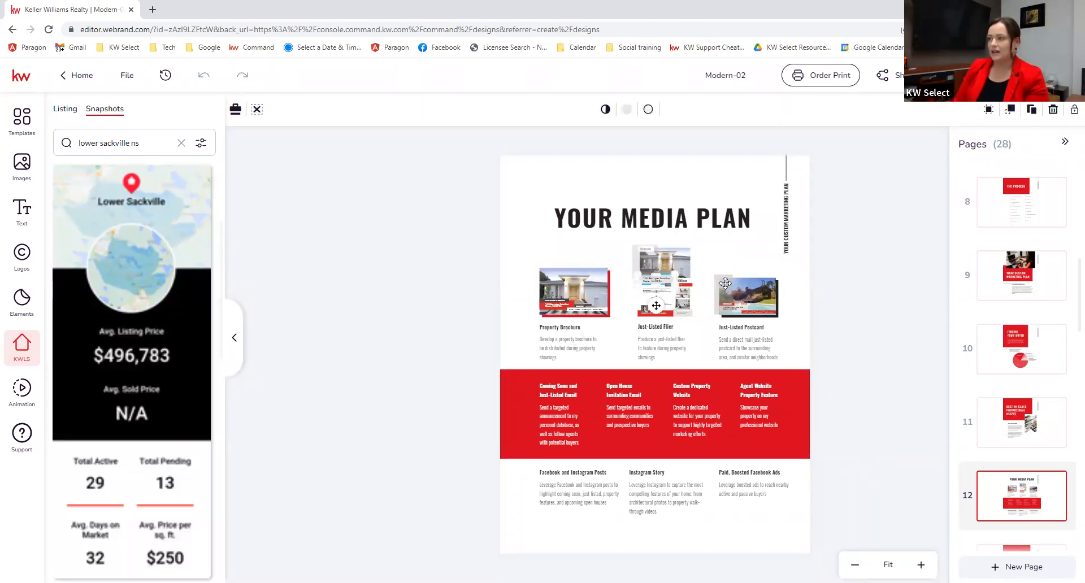
pyautogui.click(727, 285)
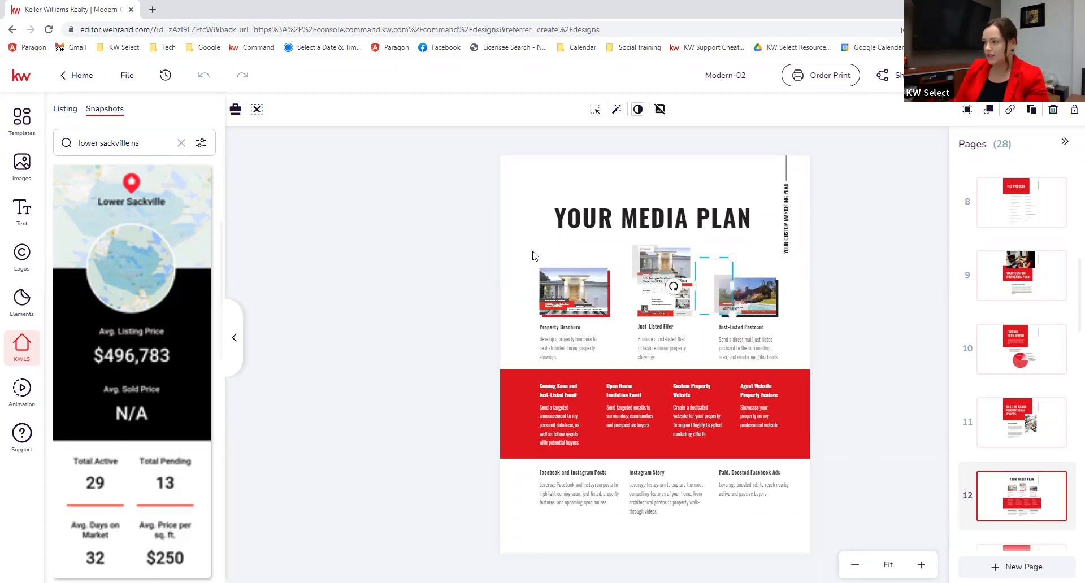
pyautogui.click(629, 239)
pyautogui.moveTo(628, 239); pyautogui.dragTo(641, 246)
pyautogui.moveTo(671, 282); pyautogui.dragTo(699, 320)
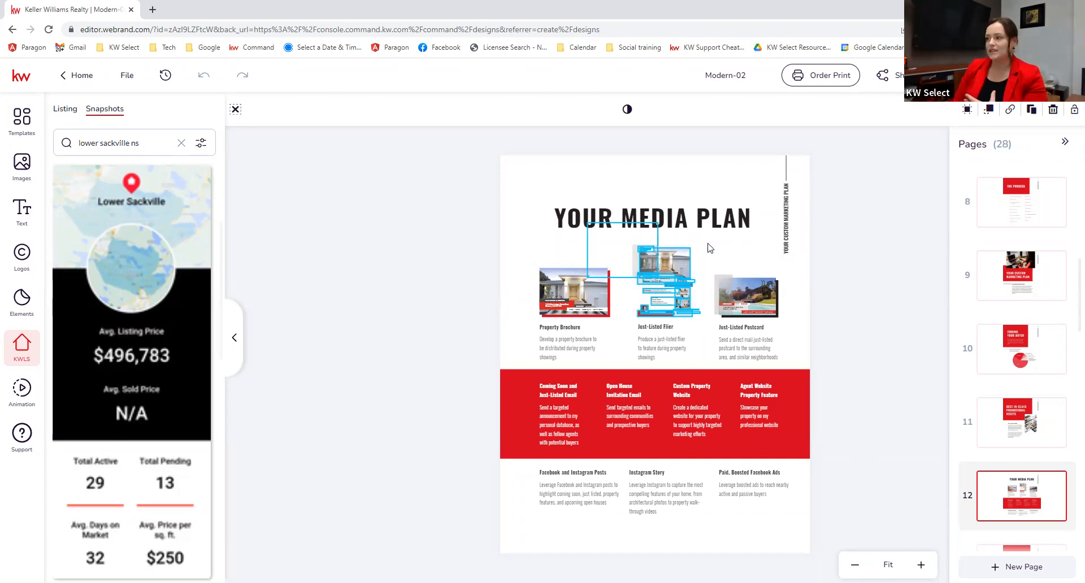
pyautogui.click(632, 299)
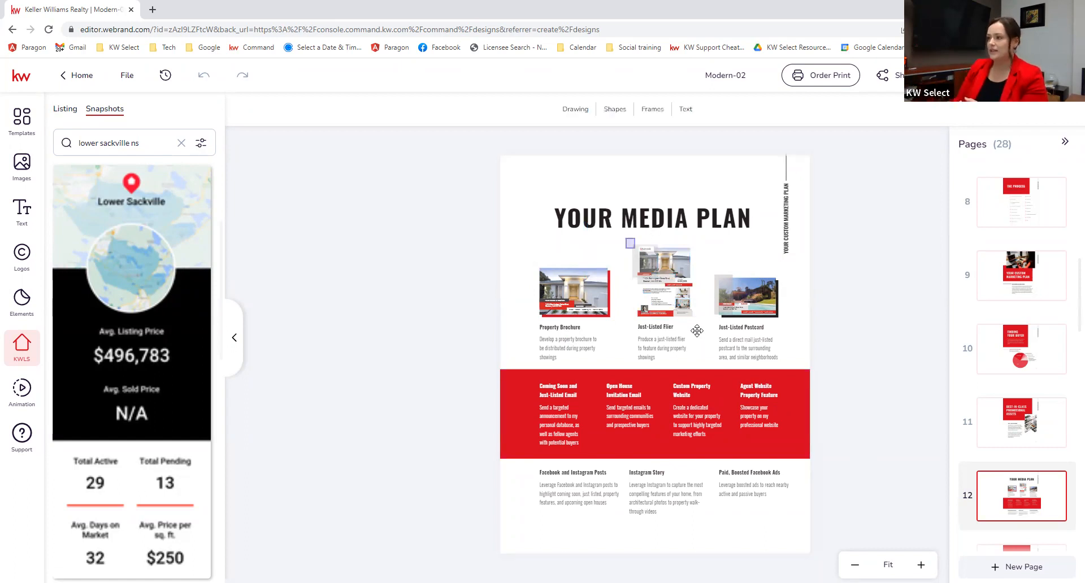
pyautogui.click(691, 310)
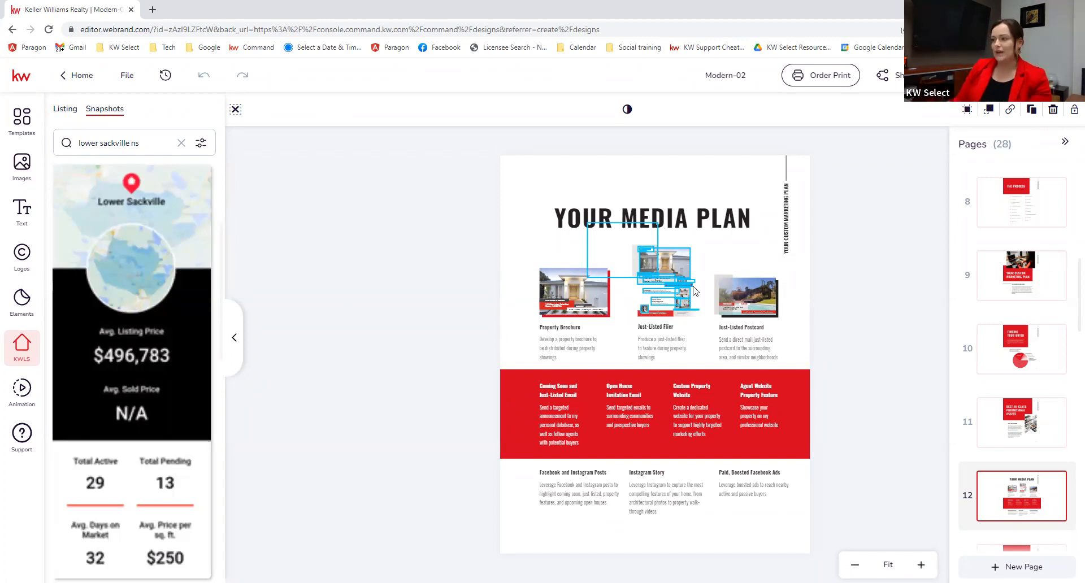
pyautogui.scroll(-4, 1030, 380)
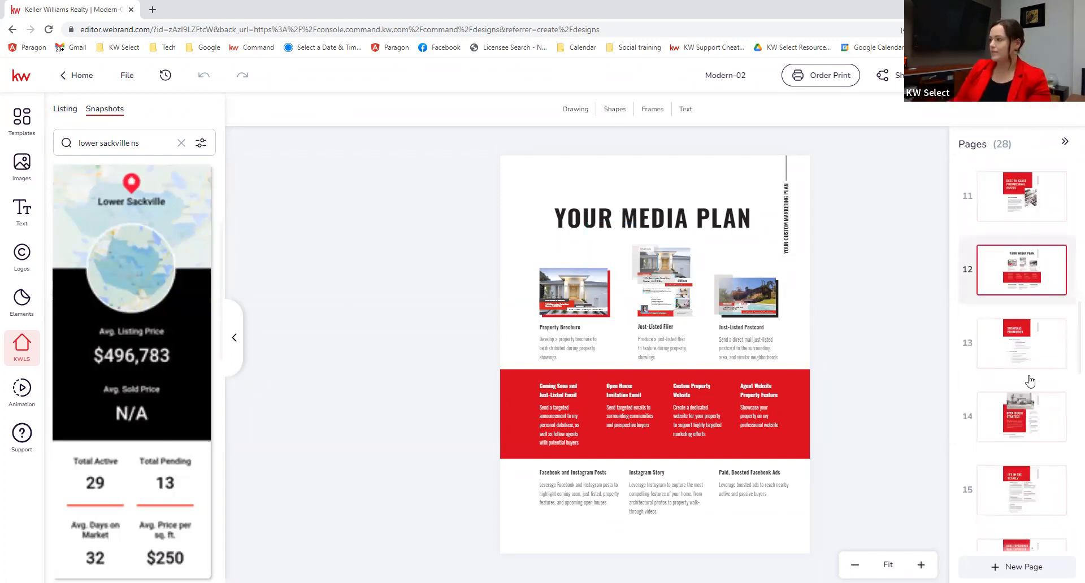
# Step: Page through Strategic Promotion, Open House Strategy and It's in the Details to page 16
pyautogui.click(1026, 346)
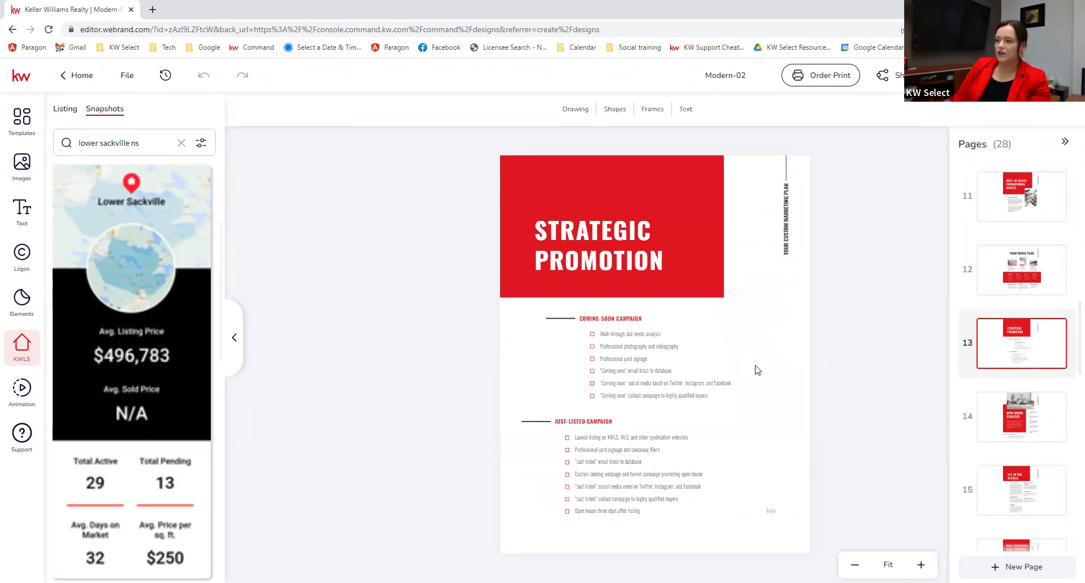
pyautogui.click(1035, 422)
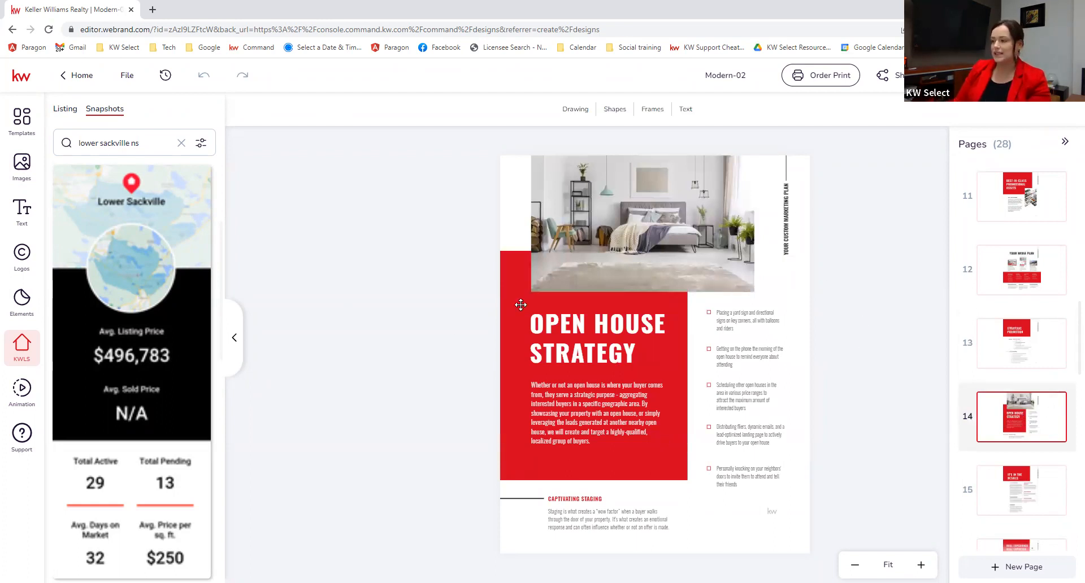
pyautogui.scroll(-1, 1031, 479)
pyautogui.scroll(-2, 1030, 479)
pyautogui.click(1038, 384)
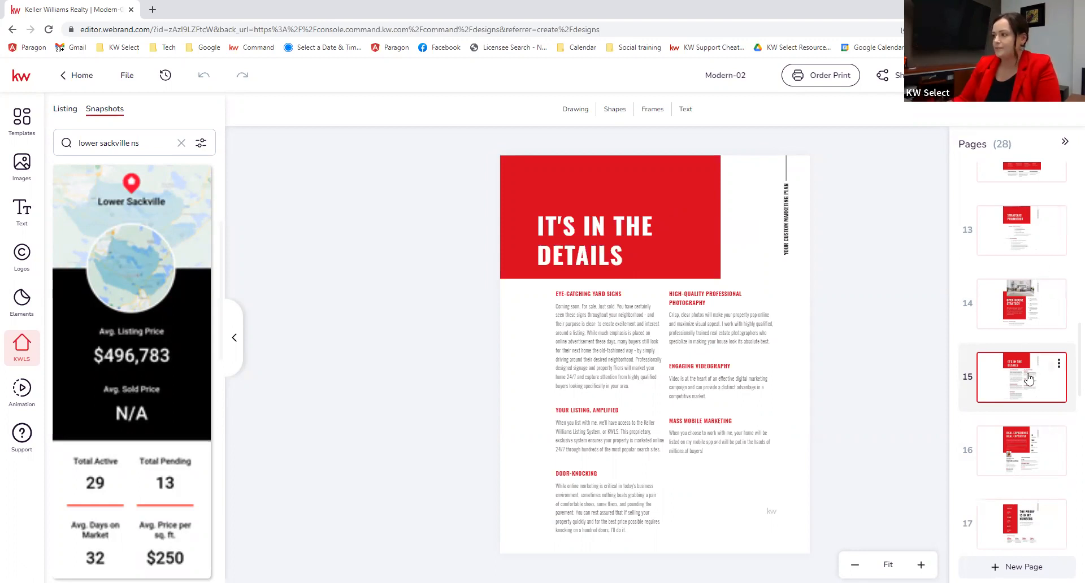
pyautogui.click(1041, 447)
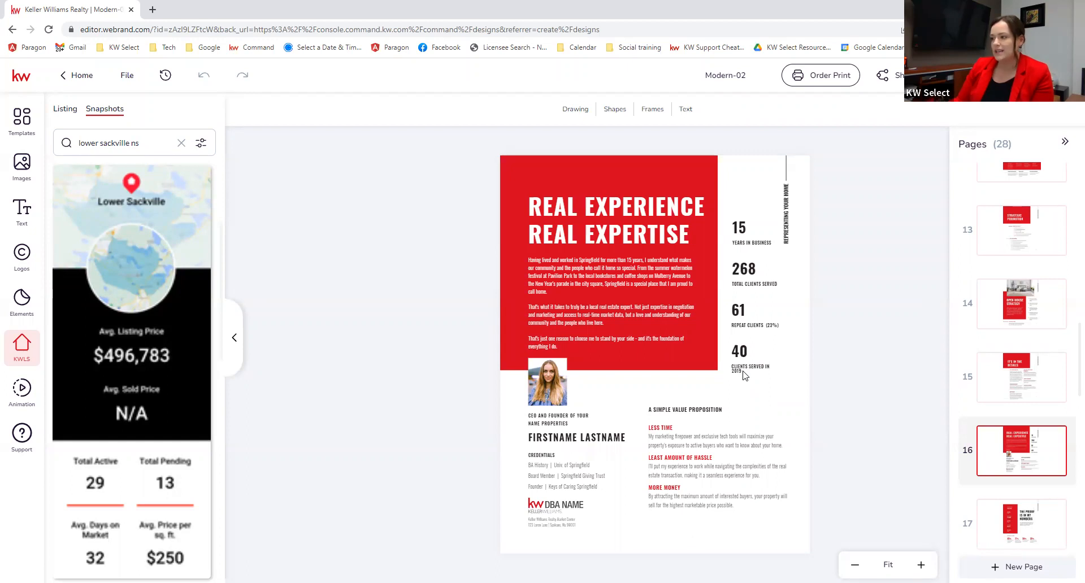
# Step: Undo the accidental clients-served caption move on page 16 and go to page 17
pyautogui.moveTo(751, 371); pyautogui.dragTo(754, 362)
pyautogui.hotkey('ctrl', 'z')
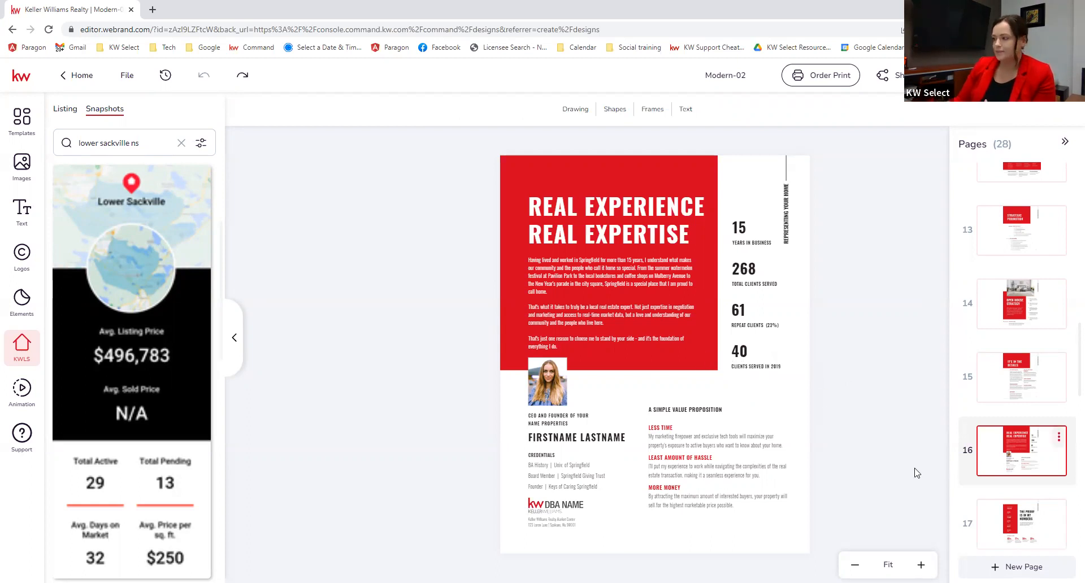
pyautogui.click(1004, 521)
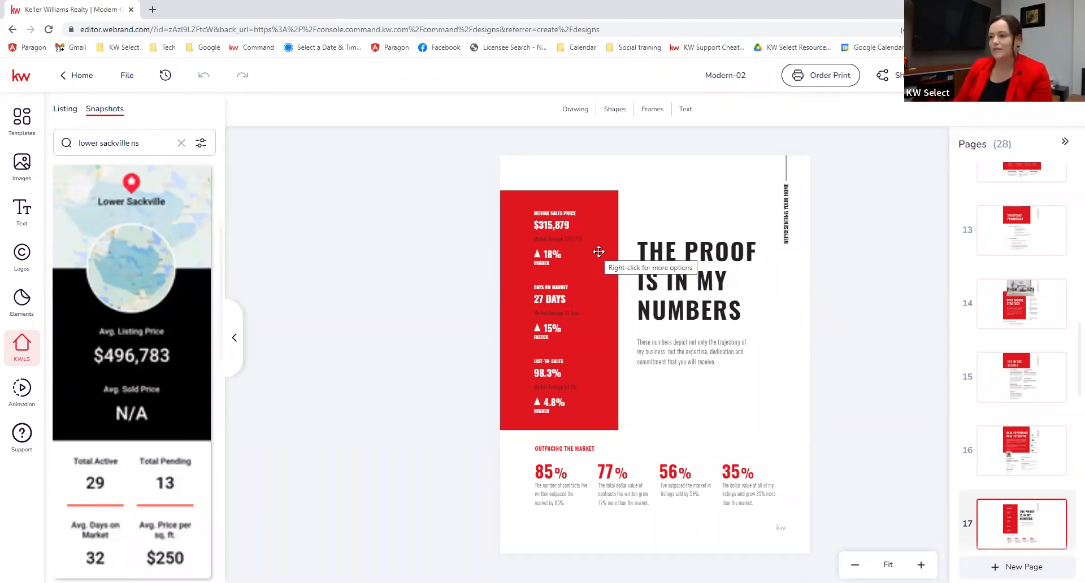
# Step: Change the first Outpacing the Market figure from 85 to 70
pyautogui.doubleClick(547, 473)
pyautogui.press('Escape')
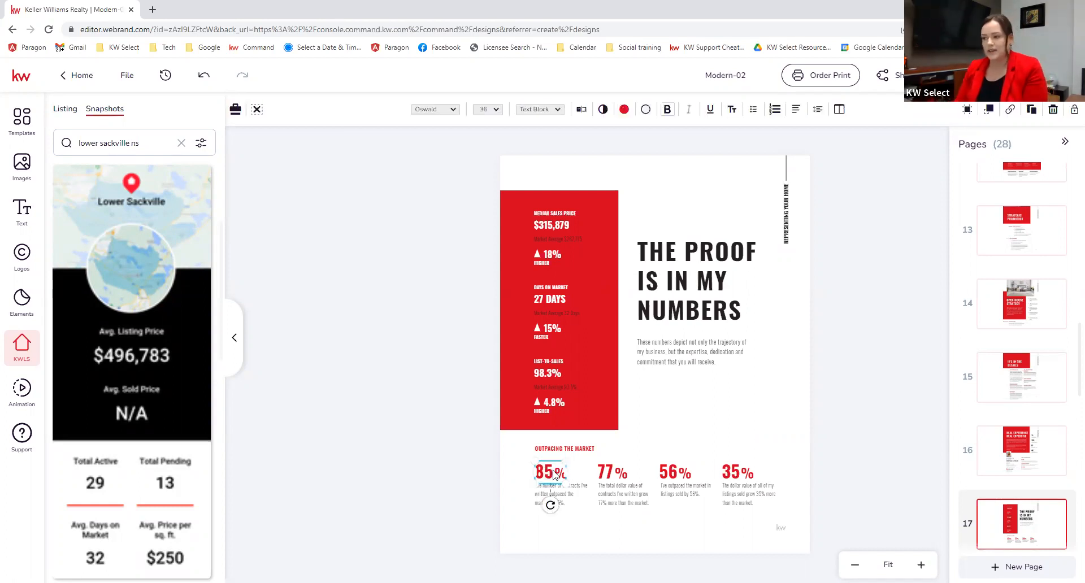
pyautogui.click(551, 473)
pyautogui.press('BackSpace')
pyautogui.press('BackSpace')
pyautogui.write('70')
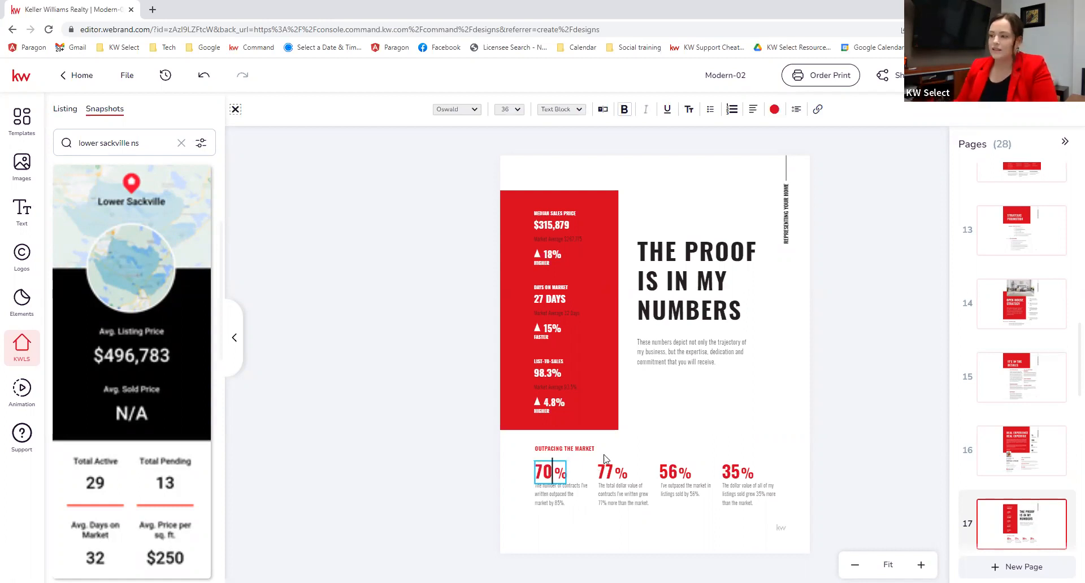
pyautogui.press('Escape')
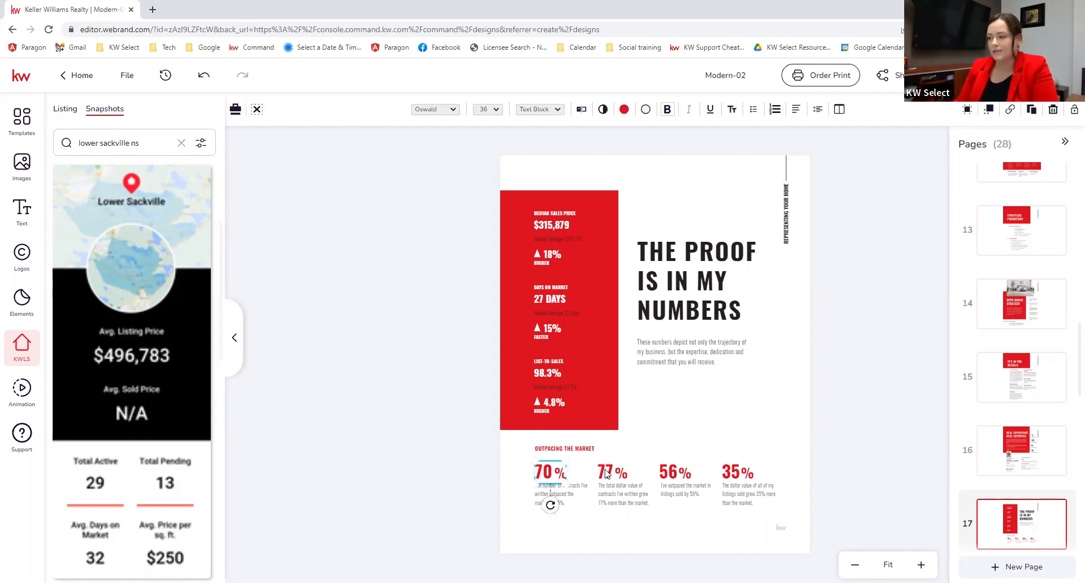
# Step: Change the second figure from 77 to 75 and go to page 18, Credentials & Awards
pyautogui.doubleClick(606, 472)
pyautogui.write('75')
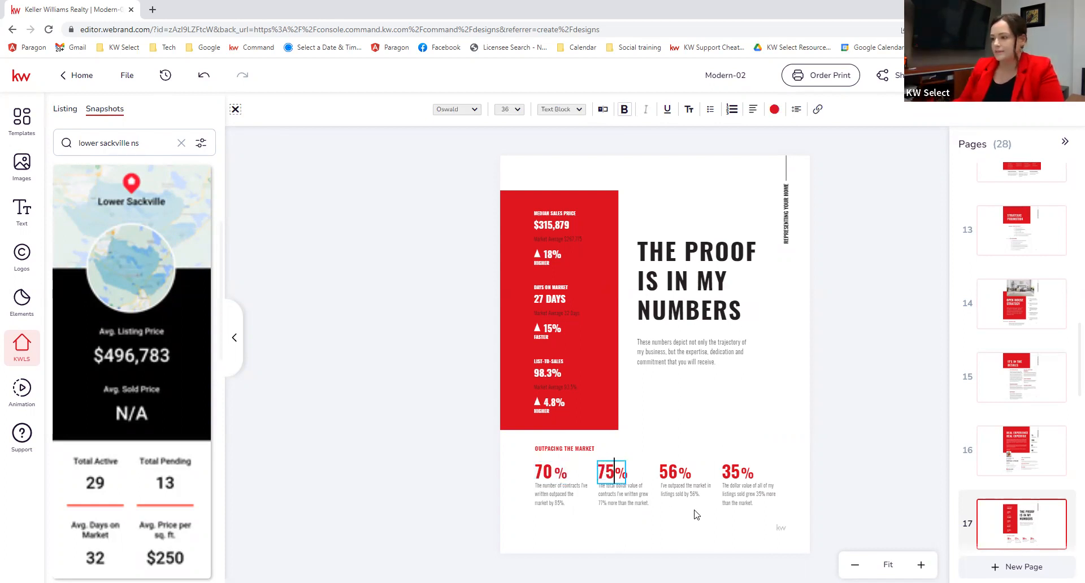
pyautogui.click(799, 381)
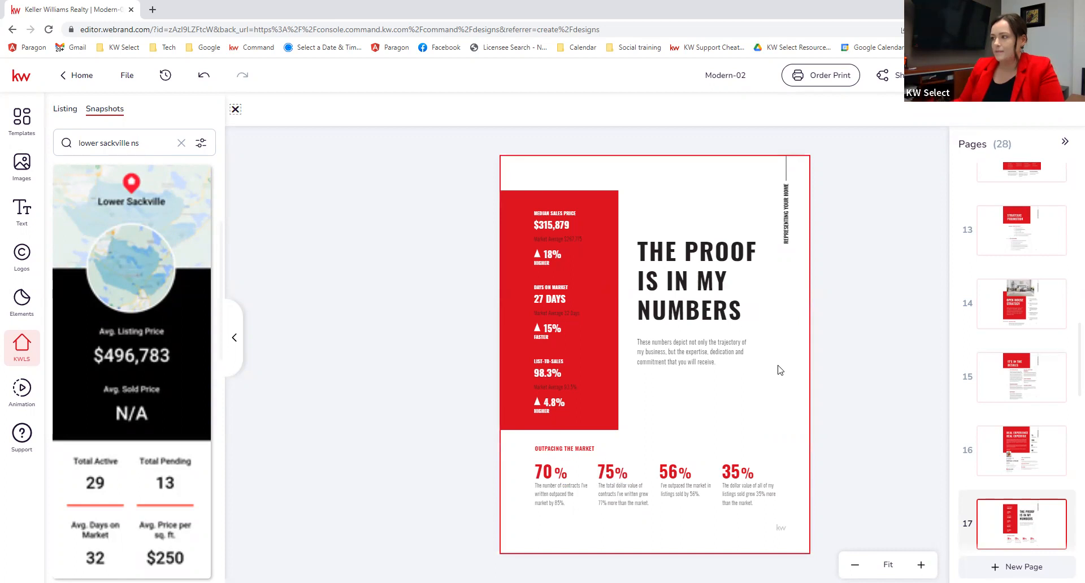
pyautogui.scroll(-5, 1001, 432)
pyautogui.click(1015, 305)
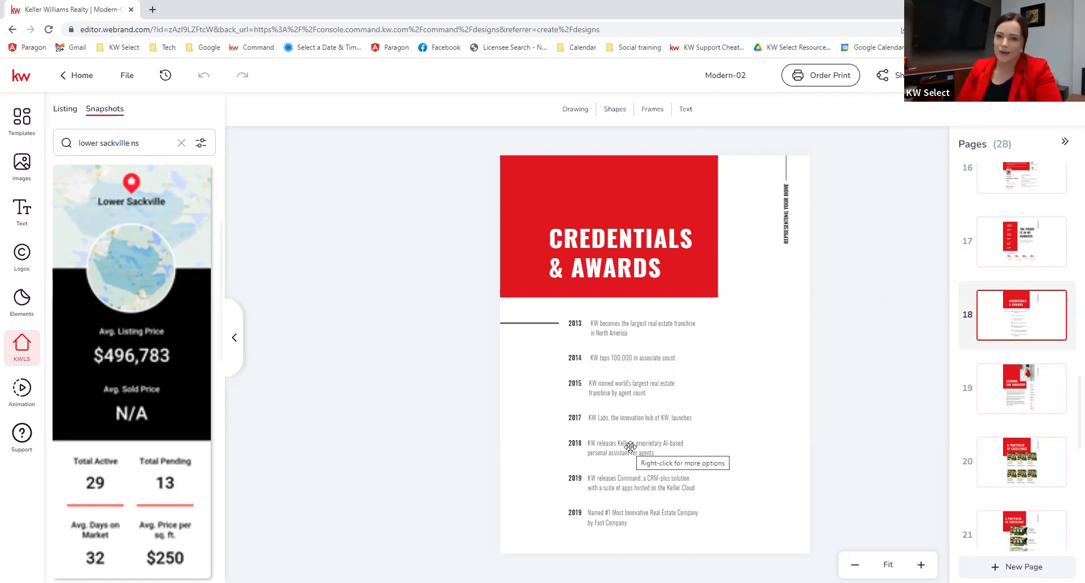
# Step: View page 19 Leading the Industry, page 20 portfolio grid, then page 21 three-listing portfolio
pyautogui.click(1033, 391)
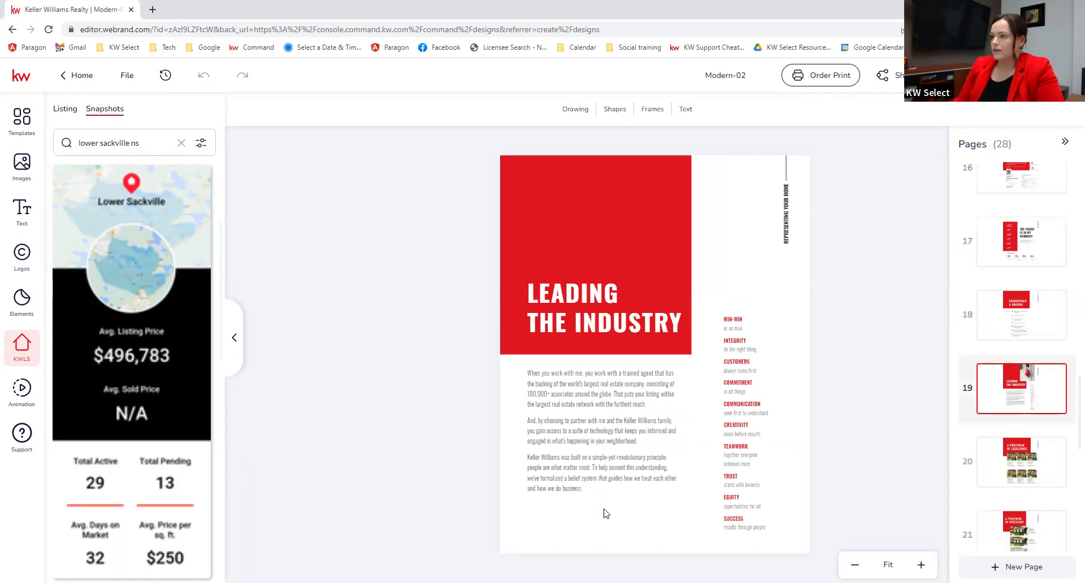
pyautogui.click(1000, 466)
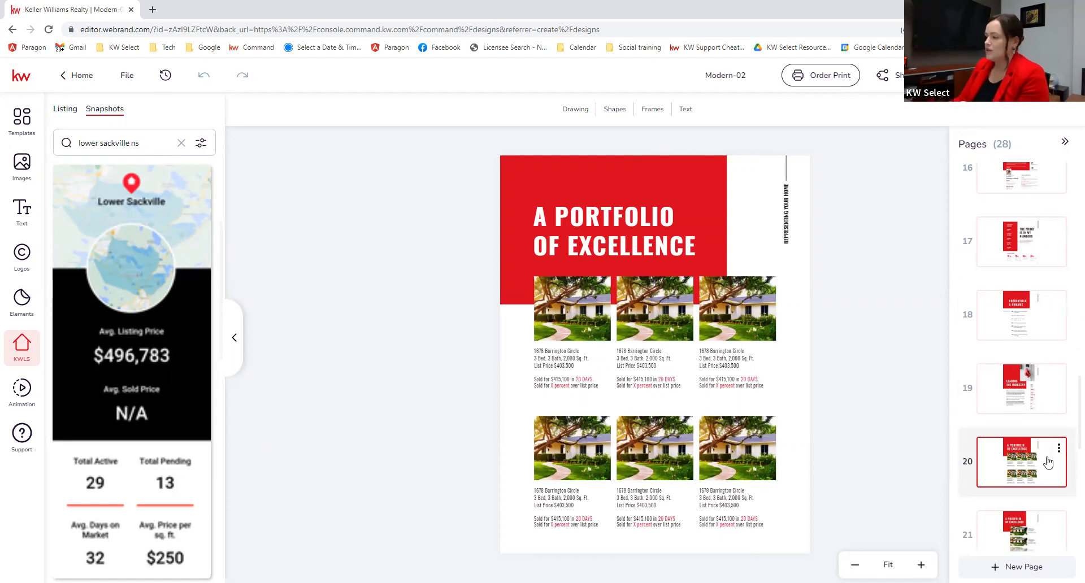
pyautogui.scroll(-3, 1045, 460)
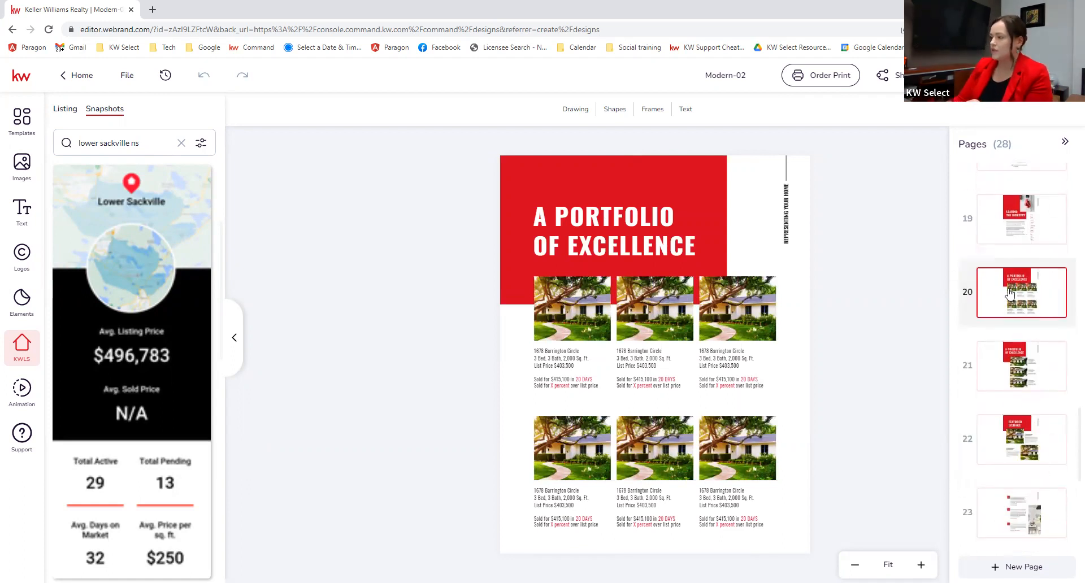
pyautogui.click(1025, 360)
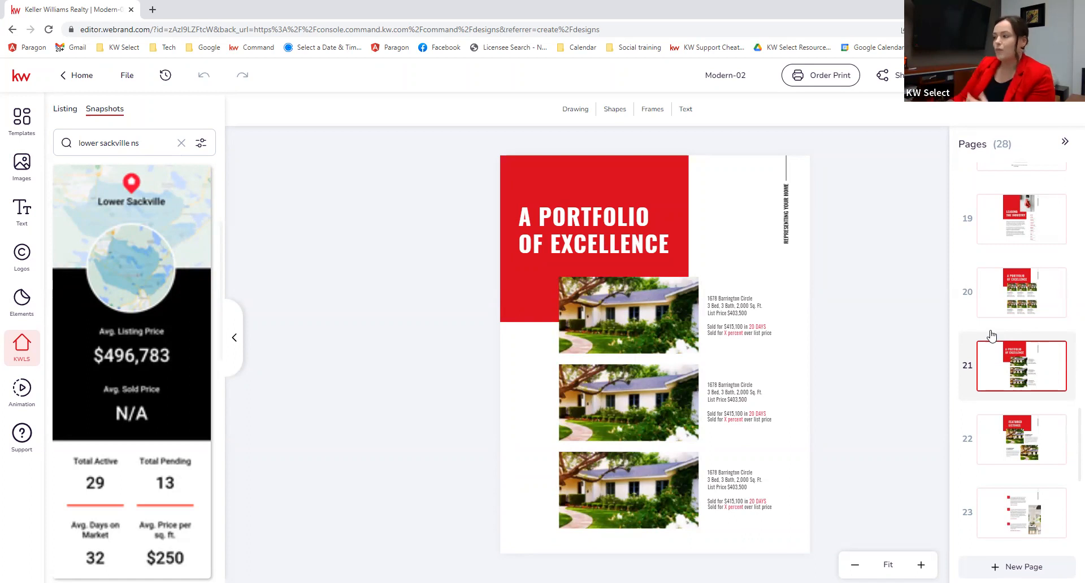
pyautogui.scroll(-1, 1051, 444)
pyautogui.scroll(1, 1062, 346)
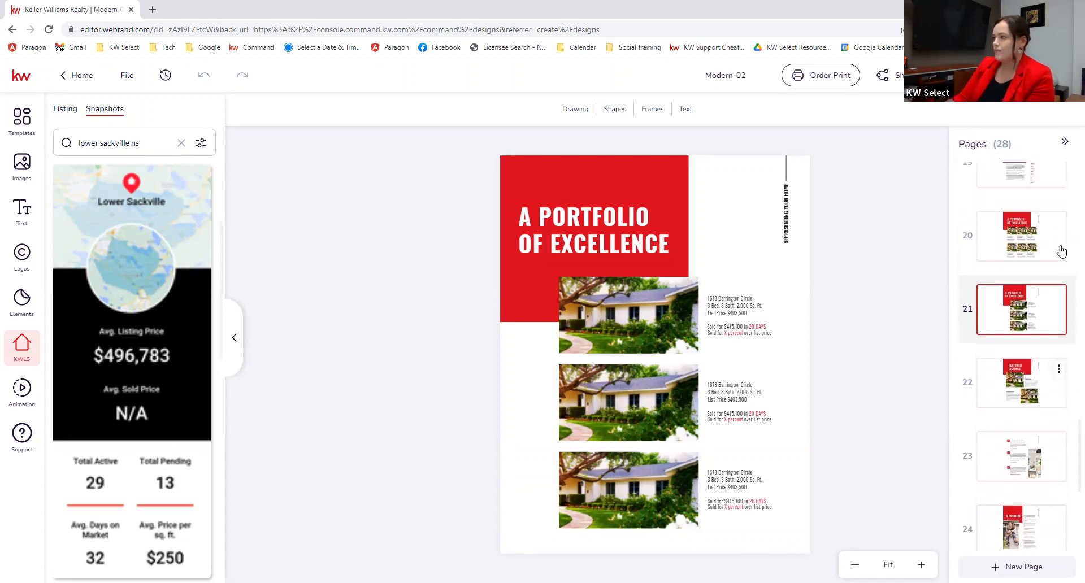
# Step: Delete both A Portfolio of Excellence pages, confirming each deletion
pyautogui.click(1058, 222)
pyautogui.click(1024, 274)
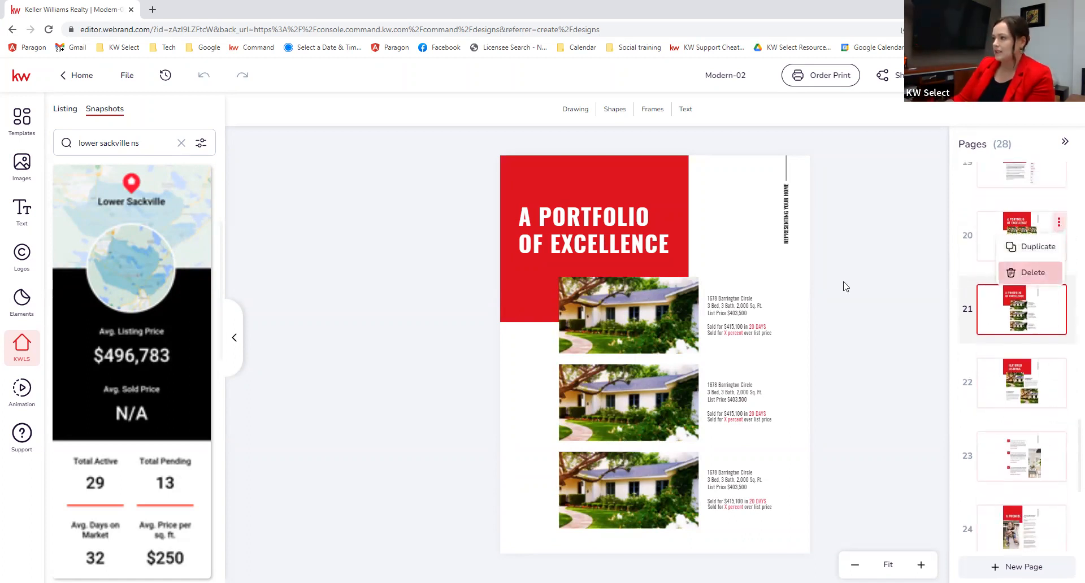
pyautogui.click(497, 365)
pyautogui.click(1060, 222)
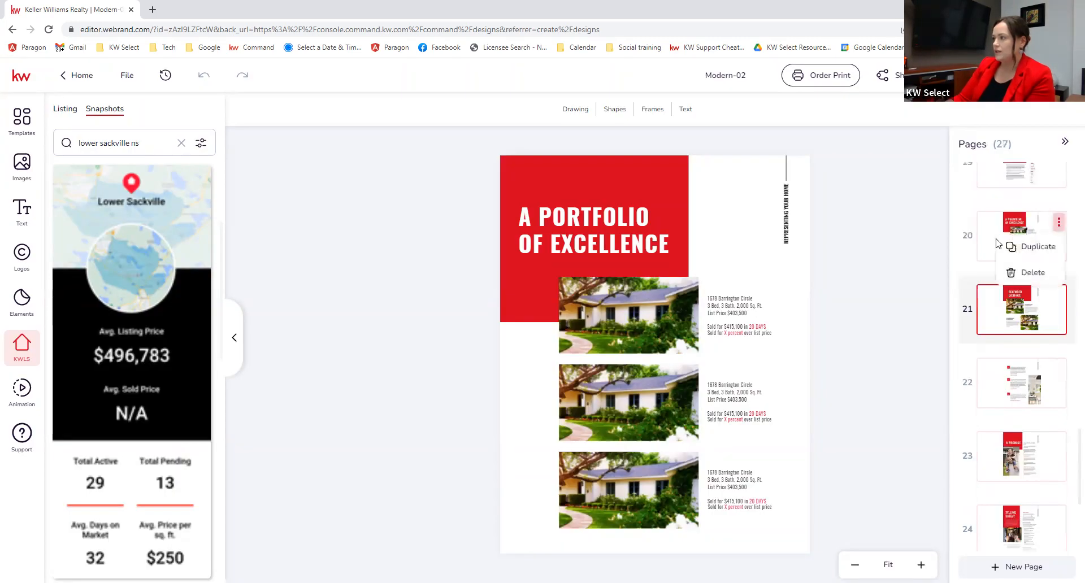
pyautogui.click(1024, 272)
pyautogui.click(514, 363)
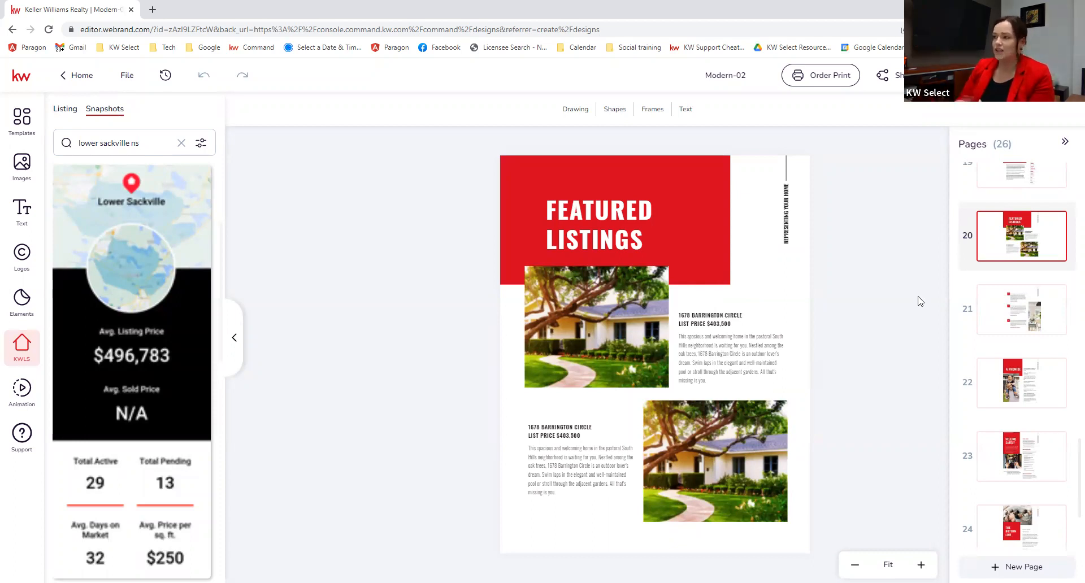
# Step: Delete the Featured Listings page and confirm
pyautogui.moveTo(1060, 225)
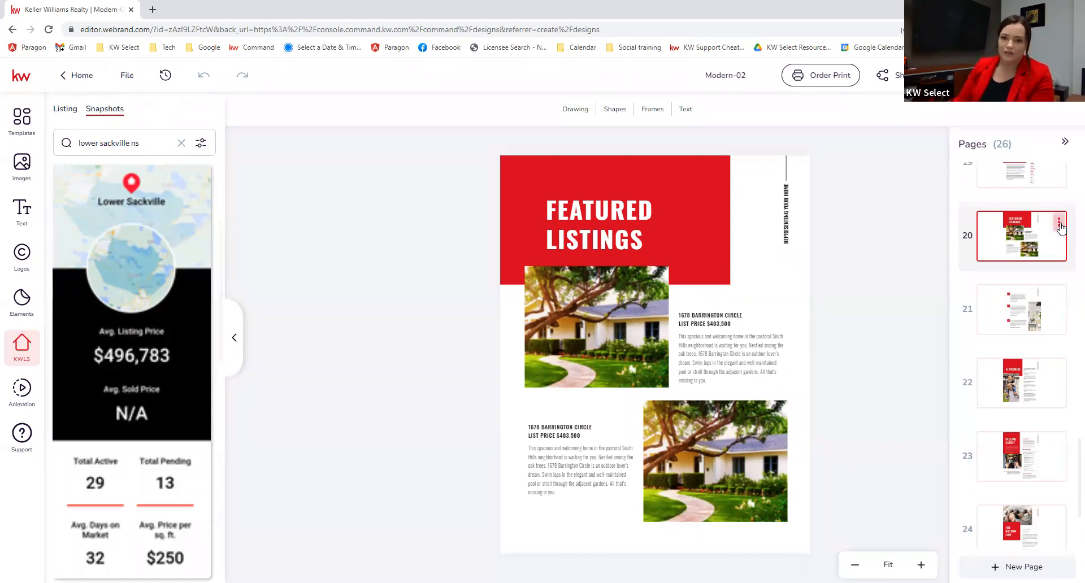
pyautogui.click(1060, 225)
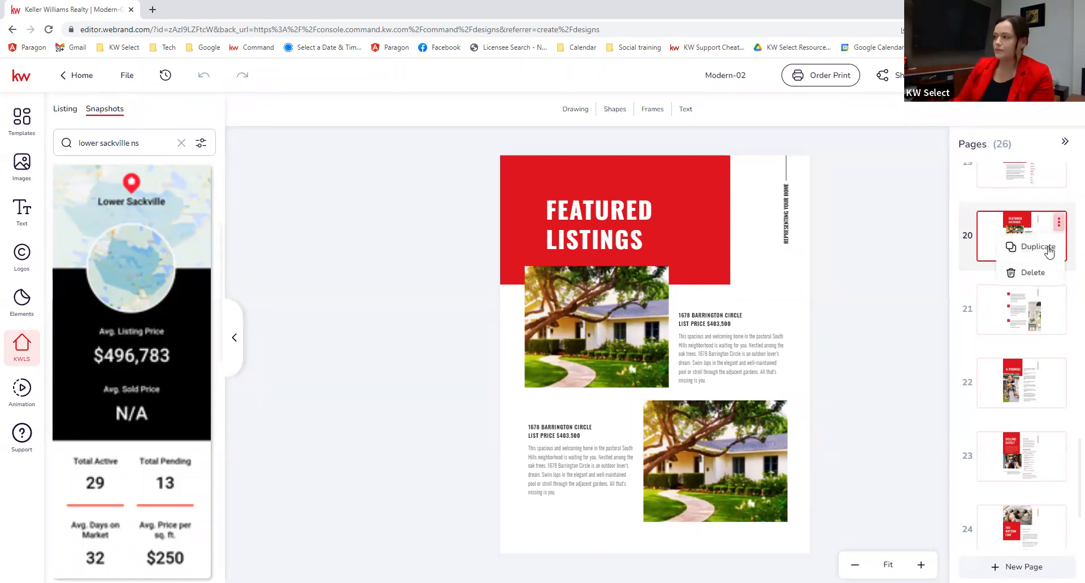
pyautogui.click(1012, 276)
pyautogui.click(520, 352)
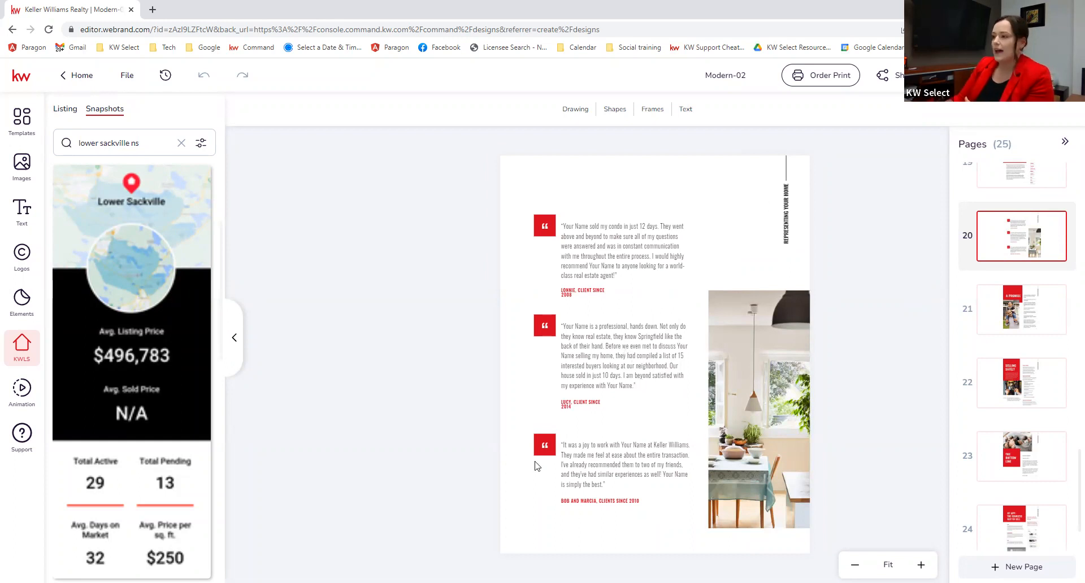
# Step: Leave the first testimonial text unchanged and move through page 21, A Promise, to page 22, Selling Safely
pyautogui.doubleClick(589, 256)
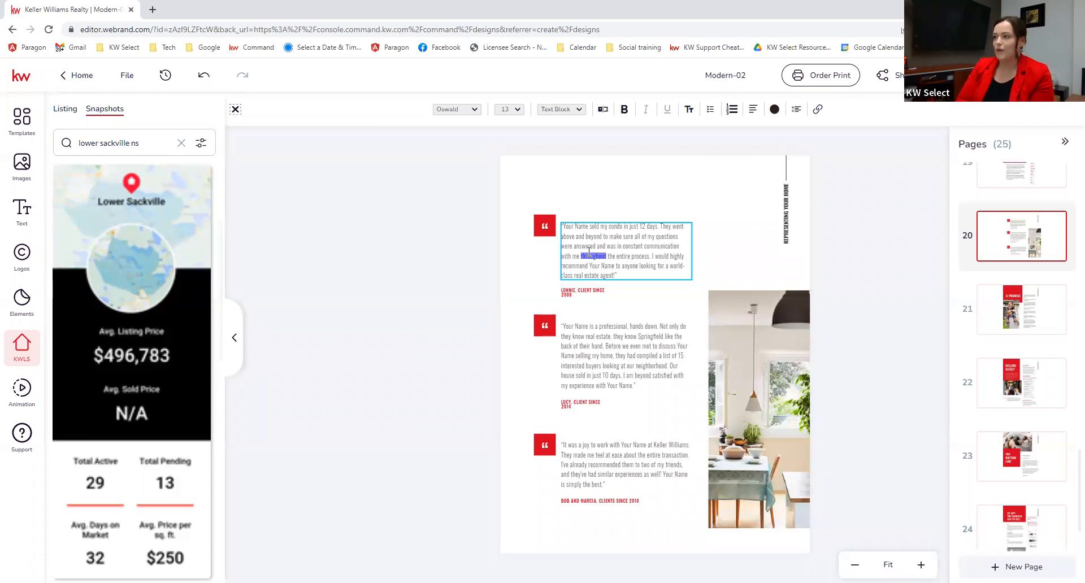
pyautogui.click(628, 279)
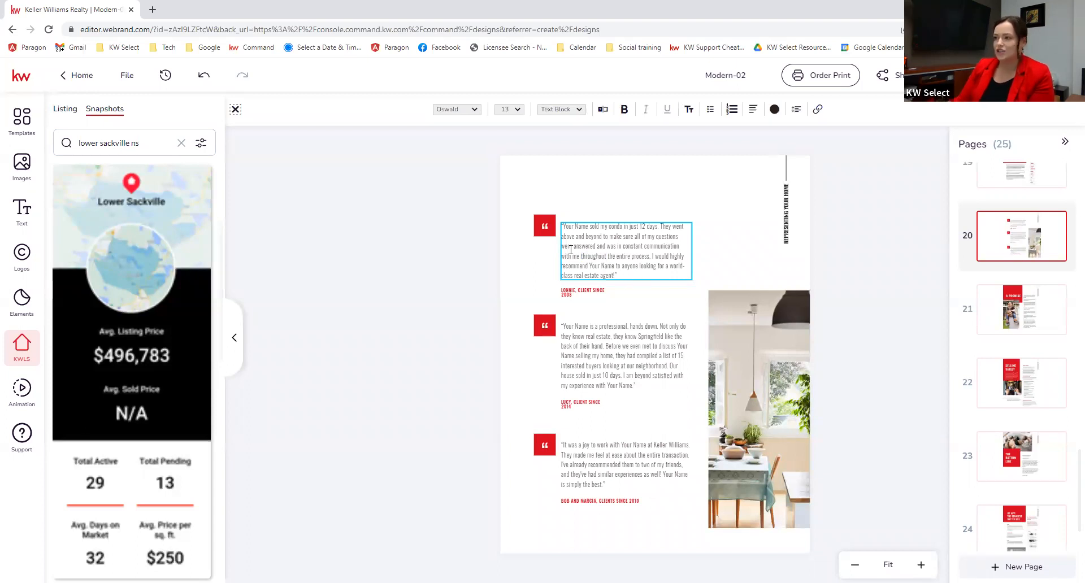
pyautogui.hotkey('ctrl', 'a')
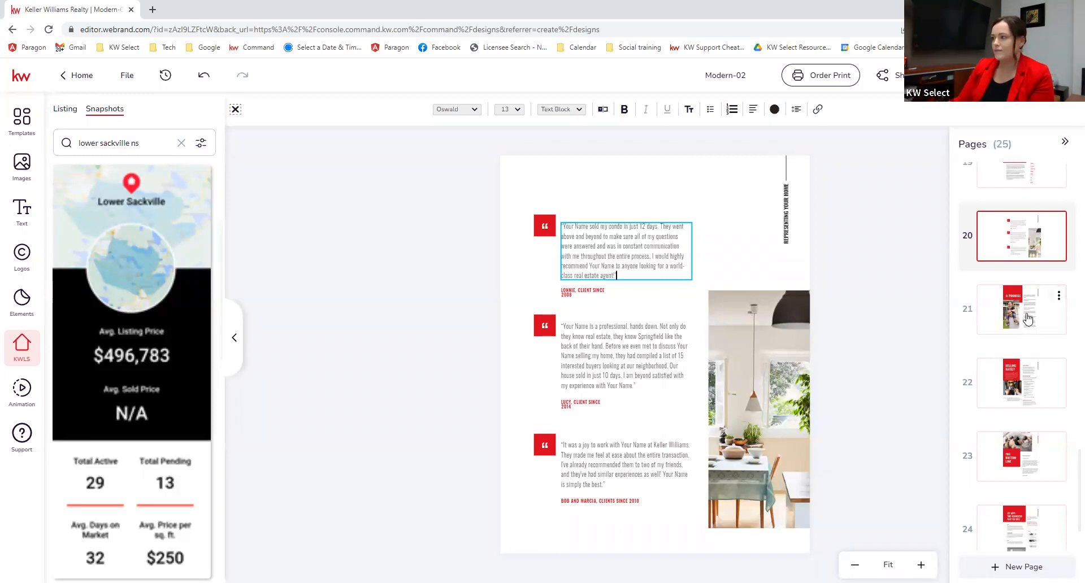
pyautogui.click(1017, 320)
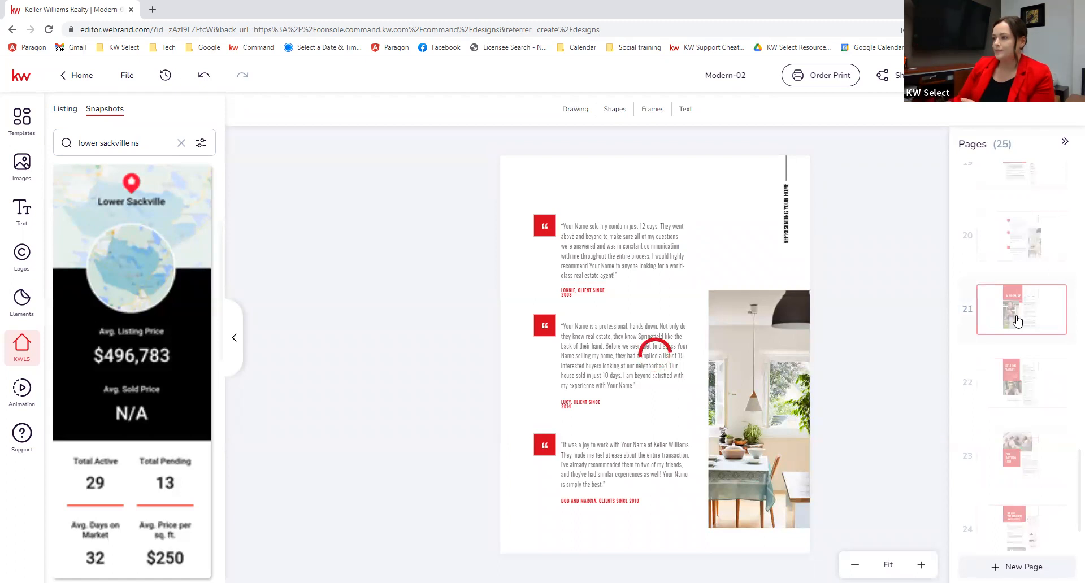
pyautogui.click(1019, 380)
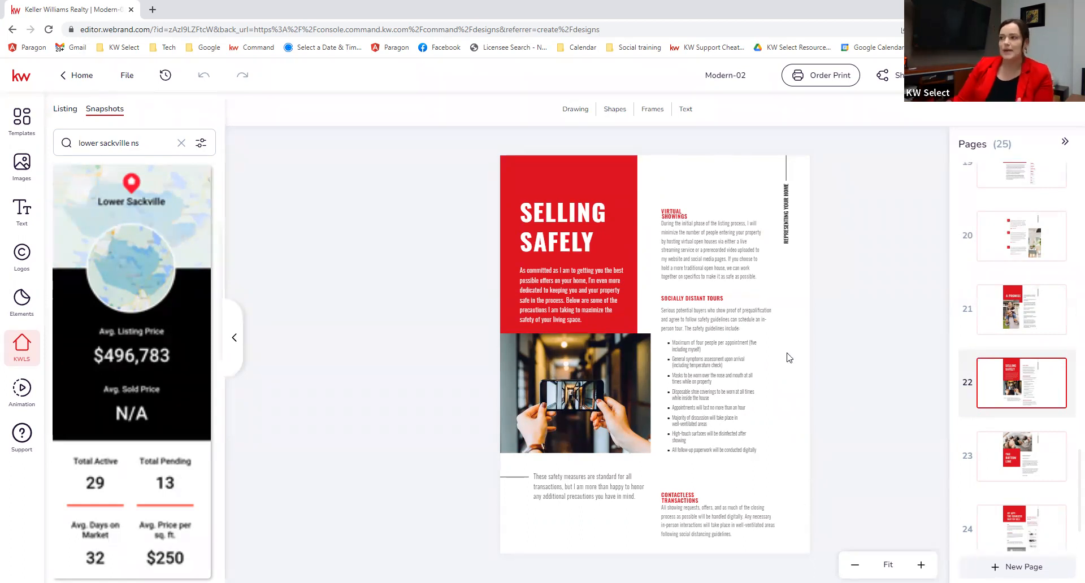
# Step: Pass page 23, The Bottom Line, and open page 24, My App
pyautogui.moveTo(1059, 372)
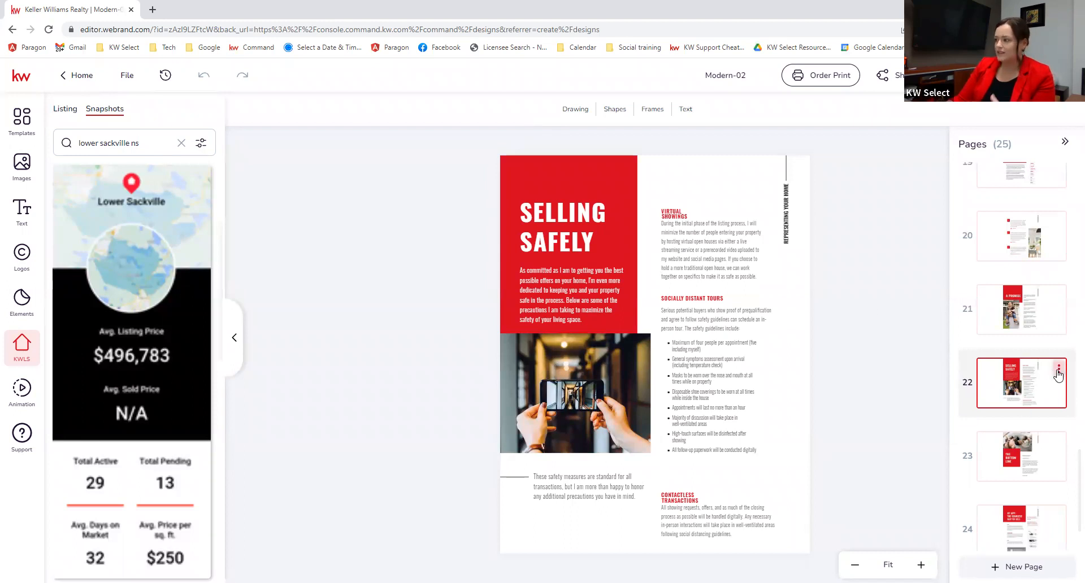
pyautogui.scroll(-2, 1058, 373)
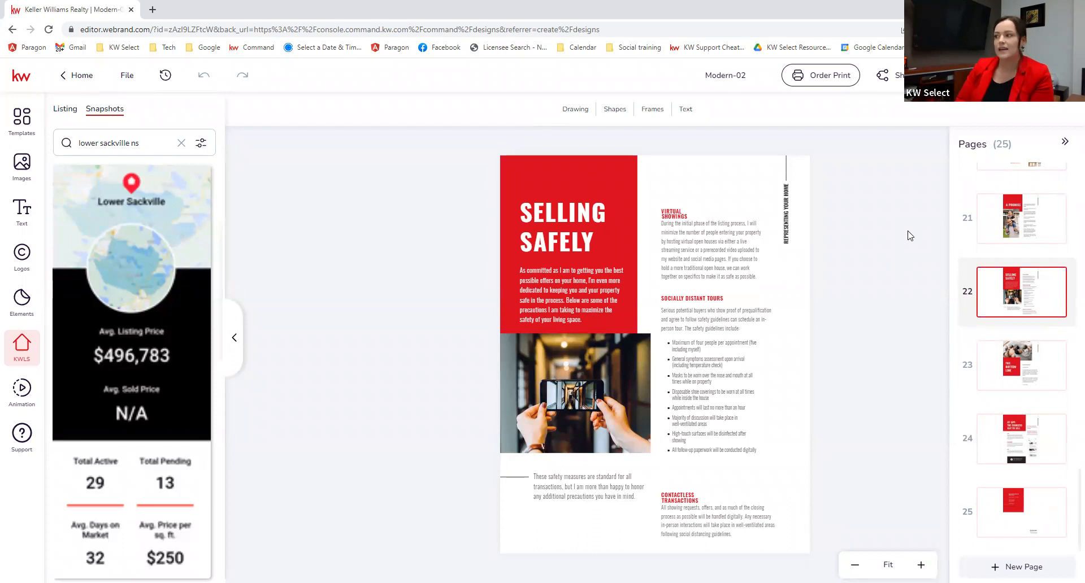
pyautogui.click(1022, 367)
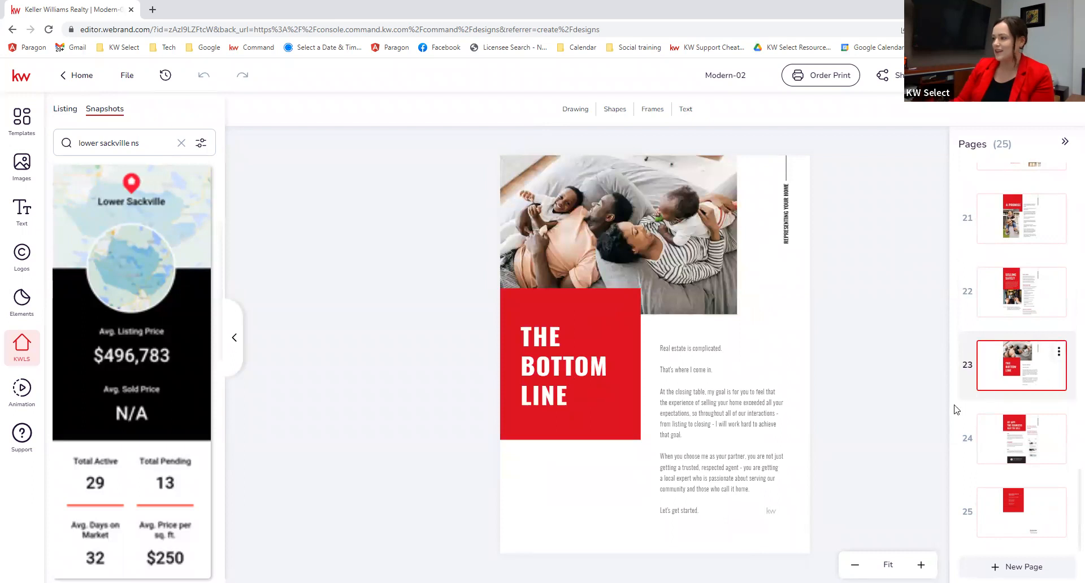
pyautogui.click(1027, 435)
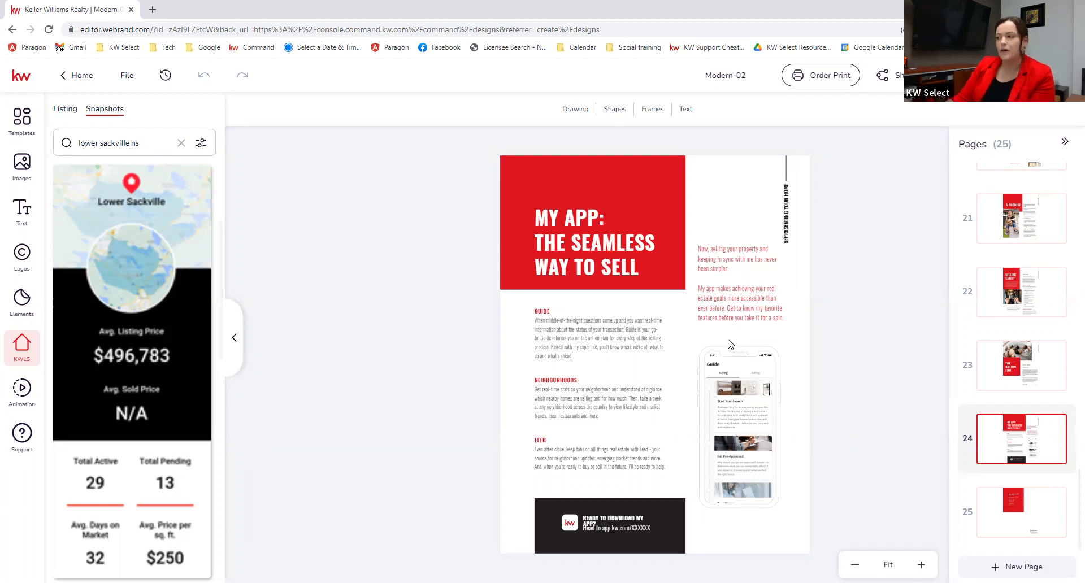
# Step: Check the 'Head to app.kw.com/XXXXXX' link text in page 24's footer, then go to page 25
pyautogui.click(607, 529)
pyautogui.moveTo(614, 529); pyautogui.dragTo(616, 531)
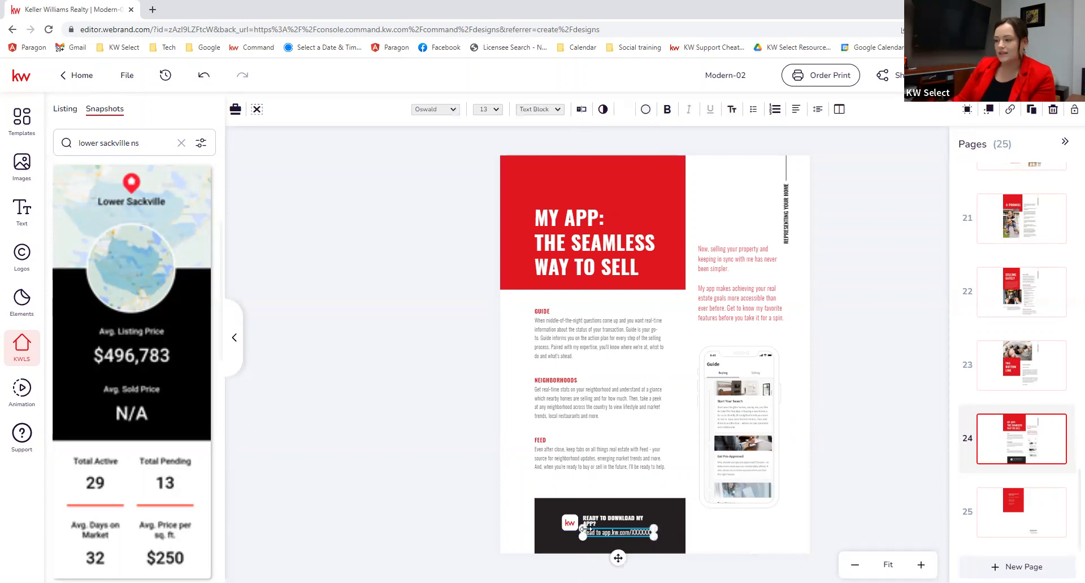
pyautogui.click(722, 538)
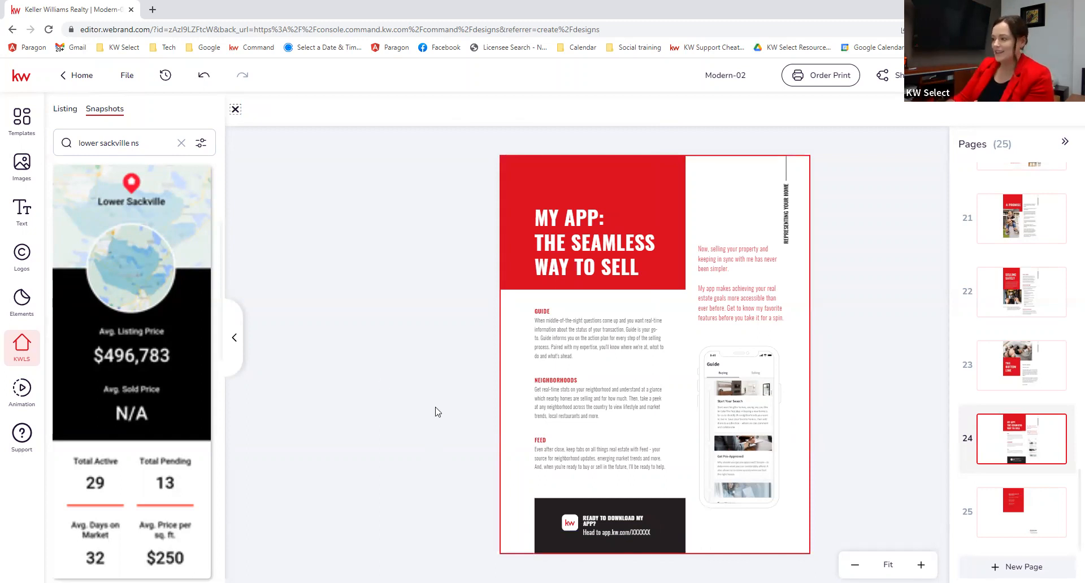
pyautogui.click(627, 532)
pyautogui.moveTo(601, 532); pyautogui.dragTo(651, 532)
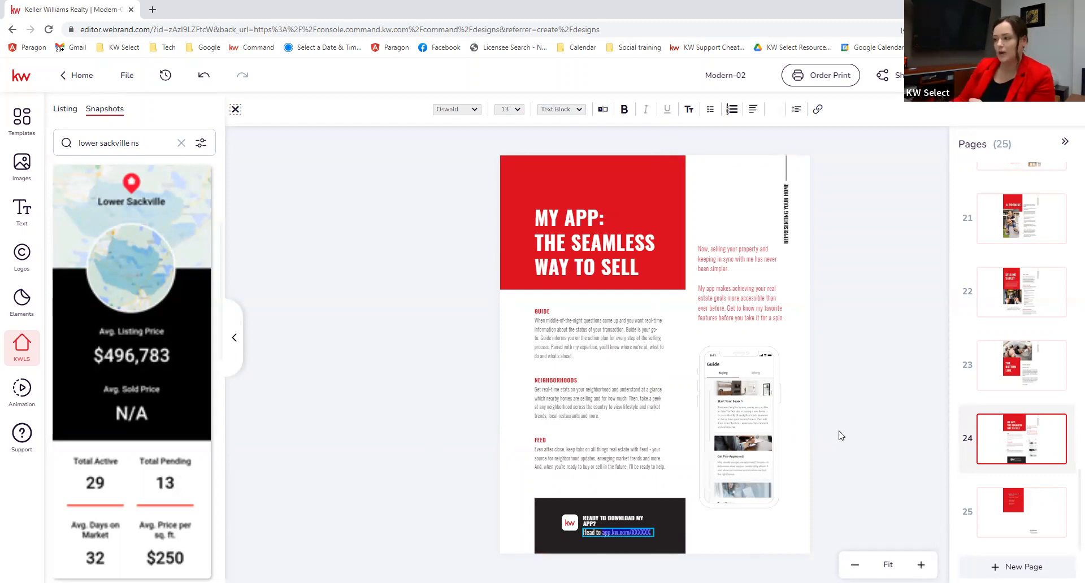
pyautogui.click(983, 526)
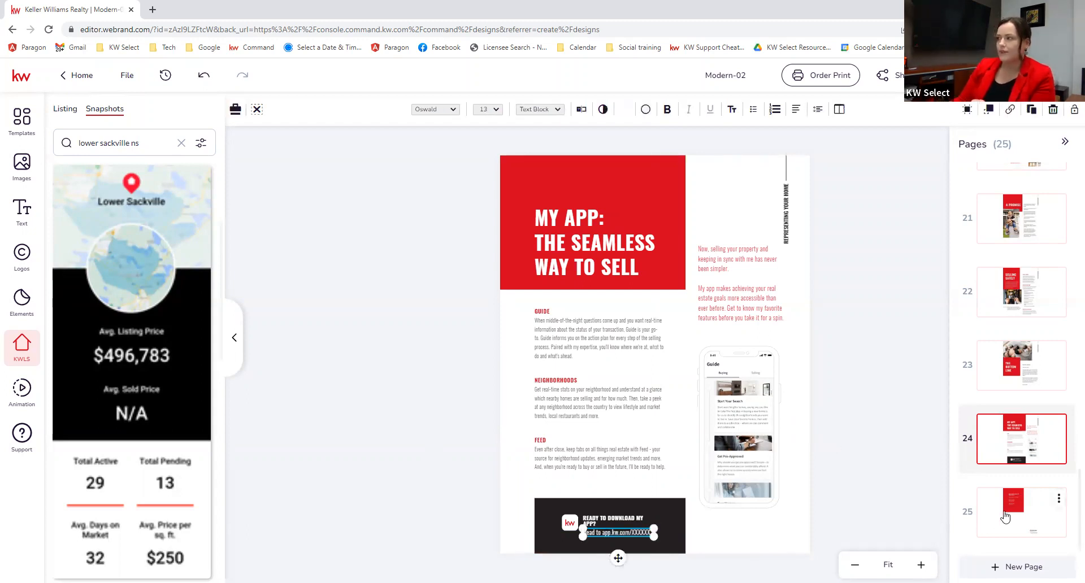
pyautogui.click(1004, 515)
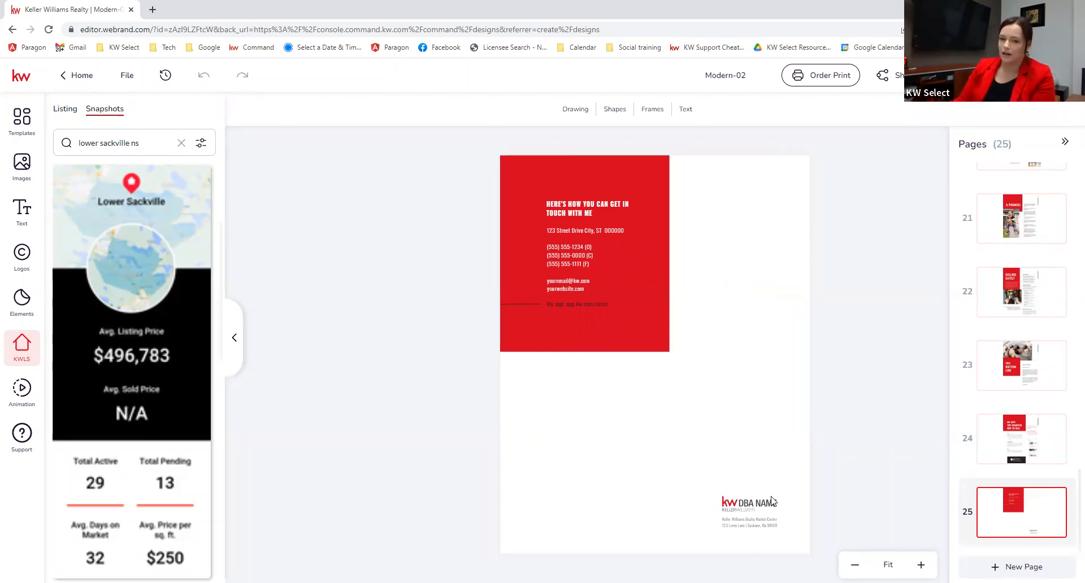
# Step: Scroll the Pages panel up and back down to the end of the page list
pyautogui.scroll(10, 1038, 448)
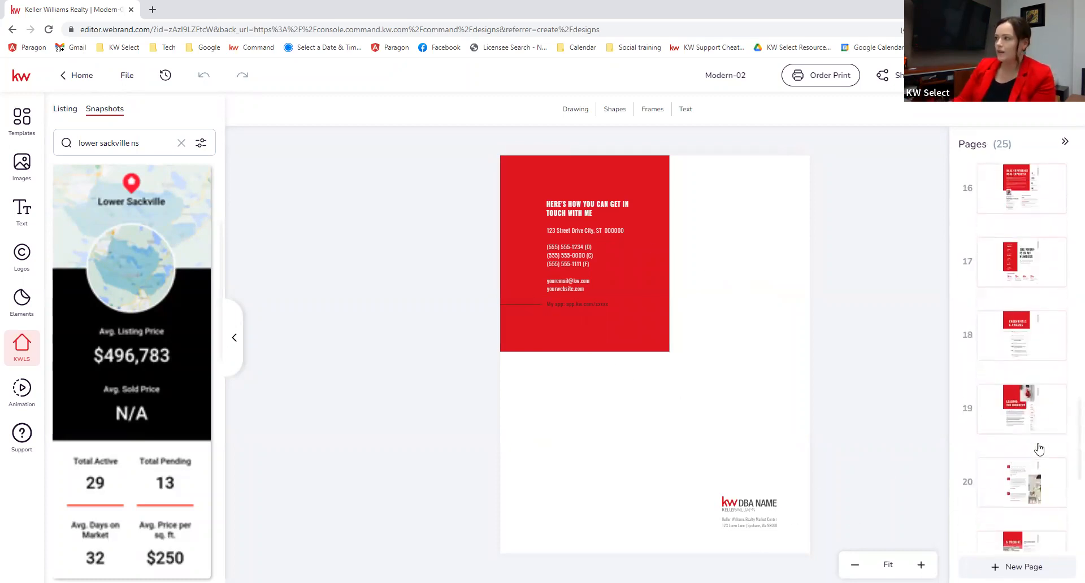
pyautogui.scroll(15, 1039, 450)
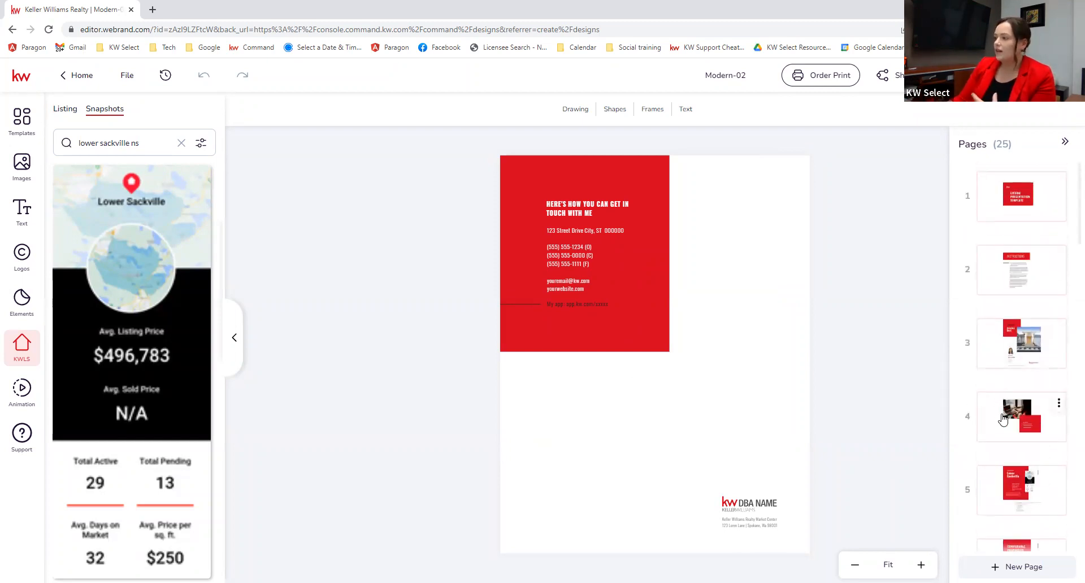
pyautogui.scroll(-1, 1001, 415)
pyautogui.scroll(-10, 1002, 418)
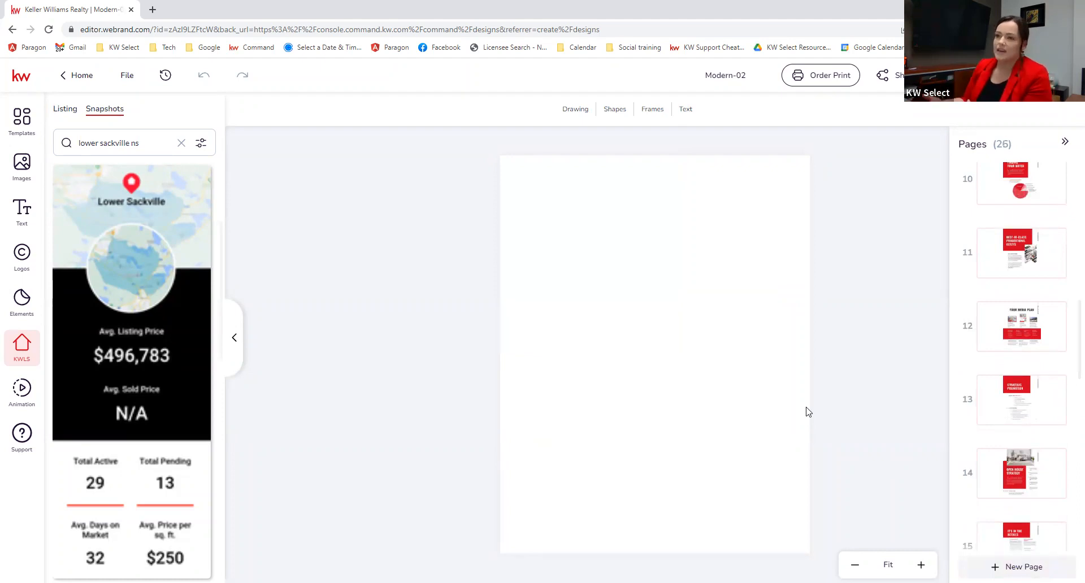
# Step: With the blank page showing, browse the Templates and uploaded Images sidebar tabs
pyautogui.click(678, 219)
pyautogui.click(497, 274)
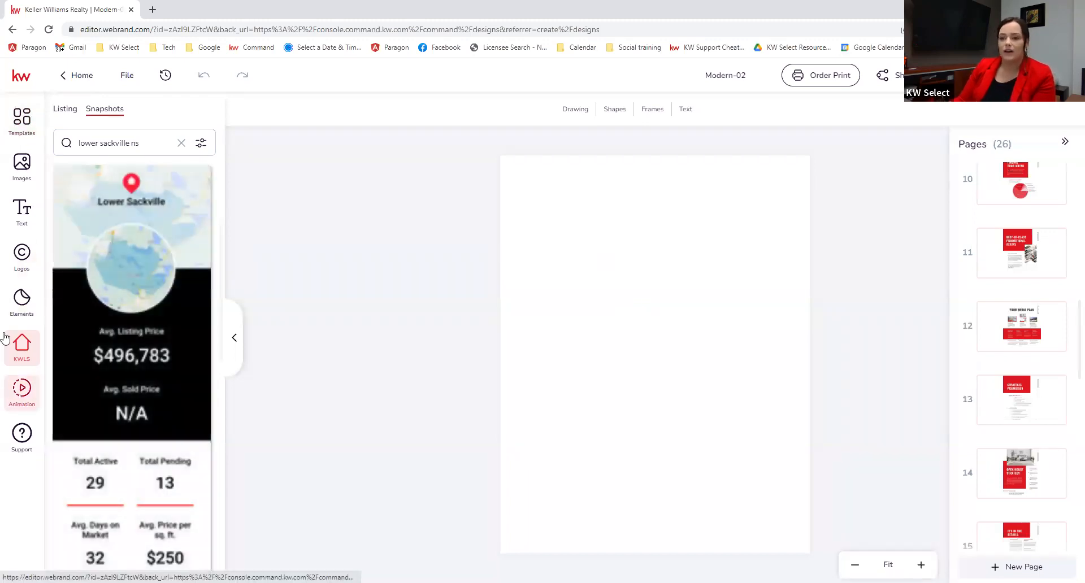
pyautogui.click(21, 121)
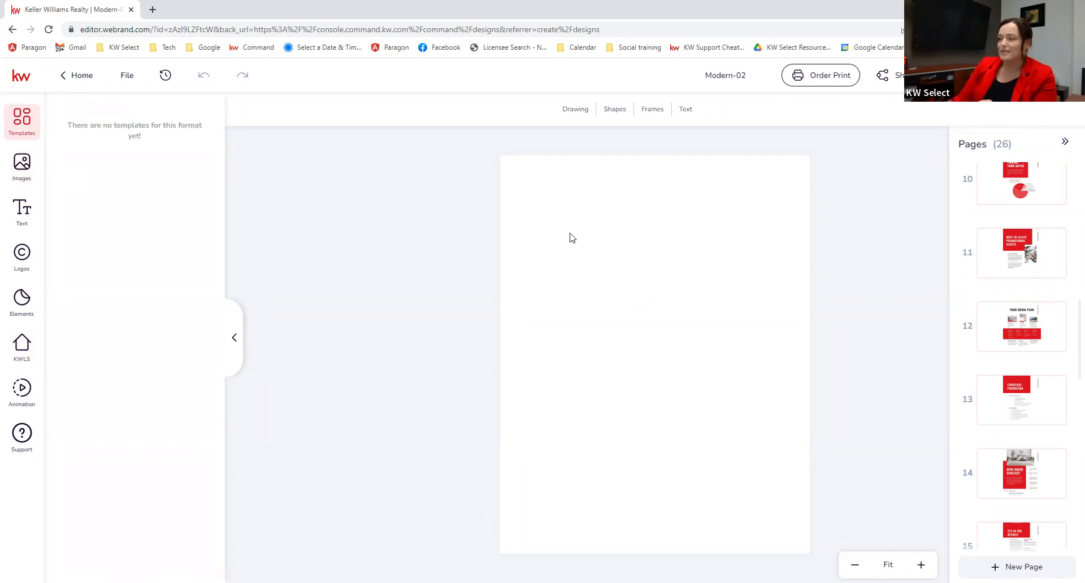
pyautogui.click(20, 167)
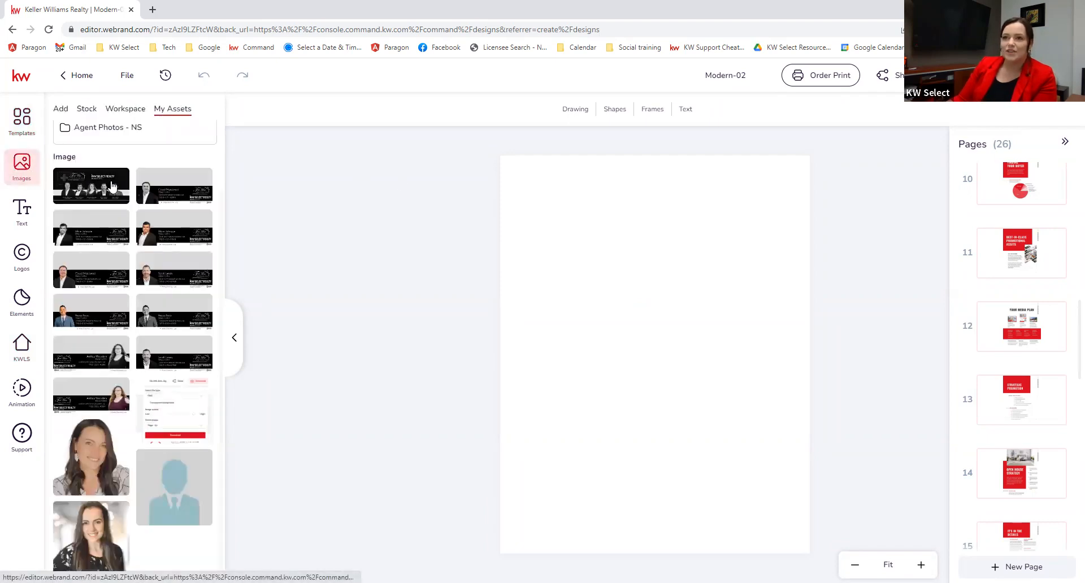
pyautogui.scroll(1, 96, 158)
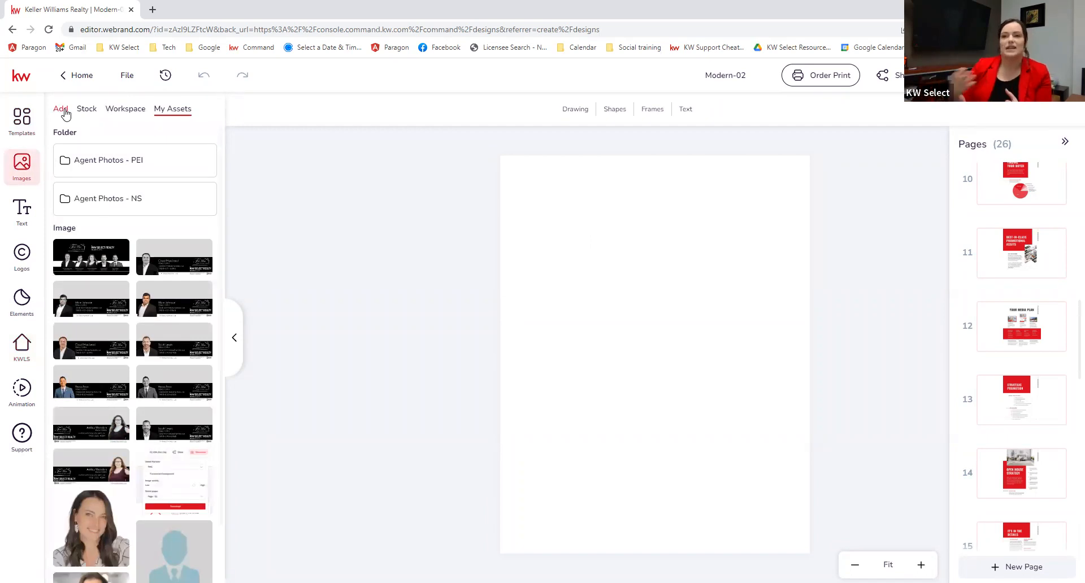
# Step: Look through Text styles, Logos and the Elements icon libraries, then bring up page 11
pyautogui.click(16, 214)
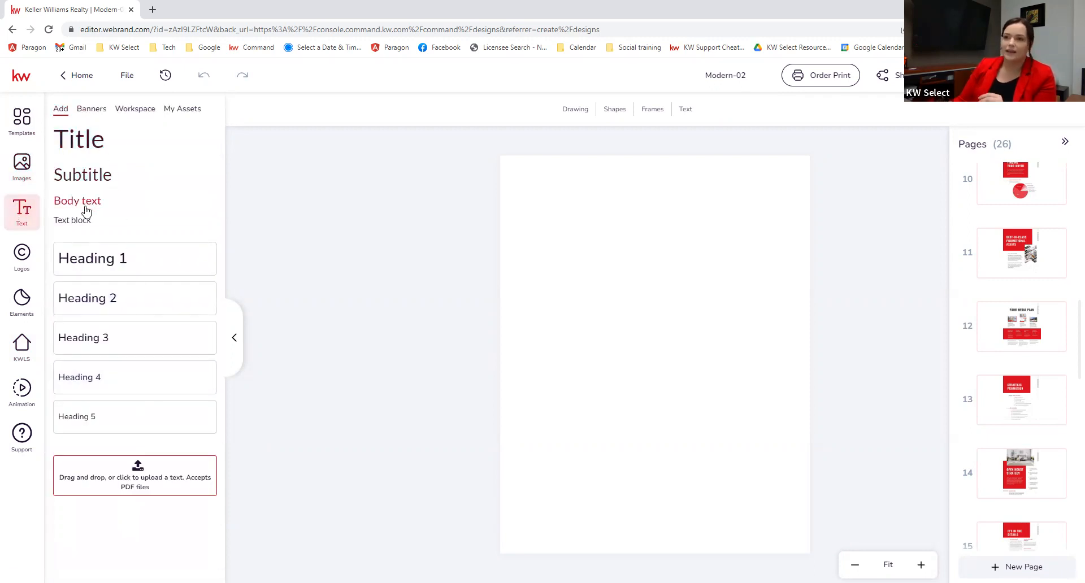
pyautogui.click(23, 270)
pyautogui.click(23, 302)
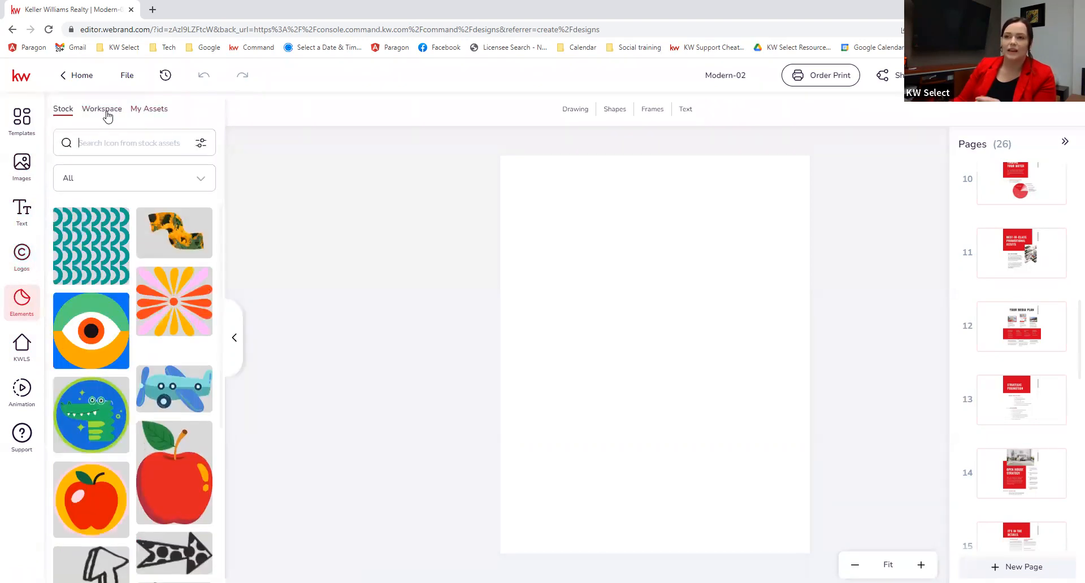
pyautogui.click(103, 109)
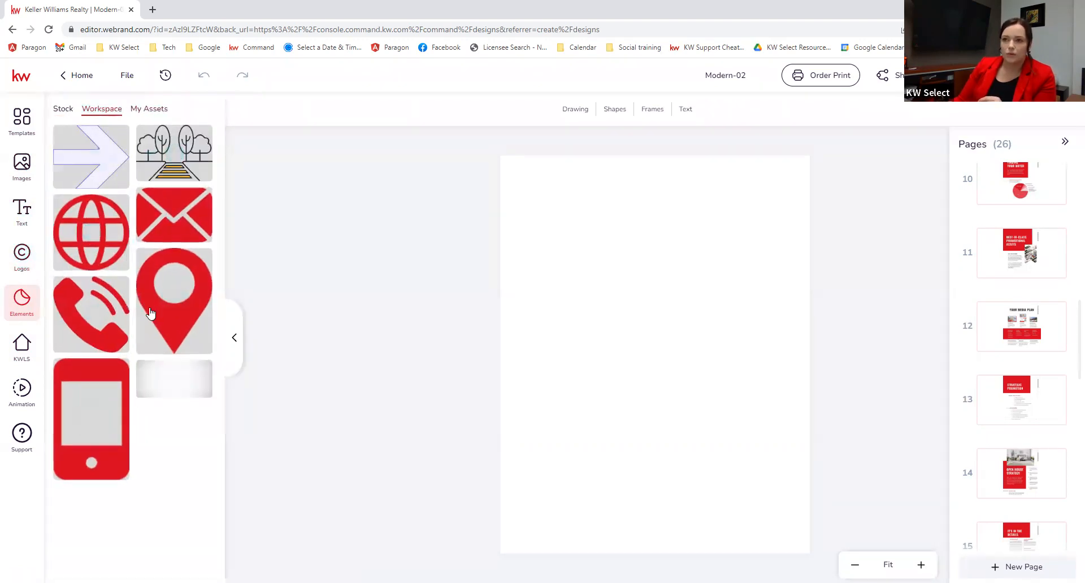
pyautogui.click(64, 109)
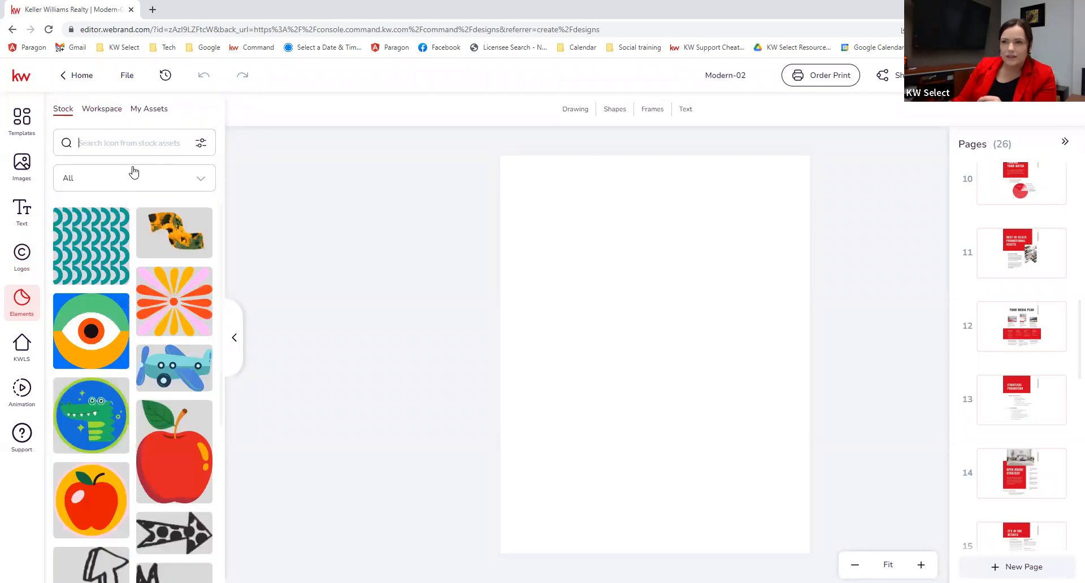
pyautogui.click(164, 174)
pyautogui.click(187, 174)
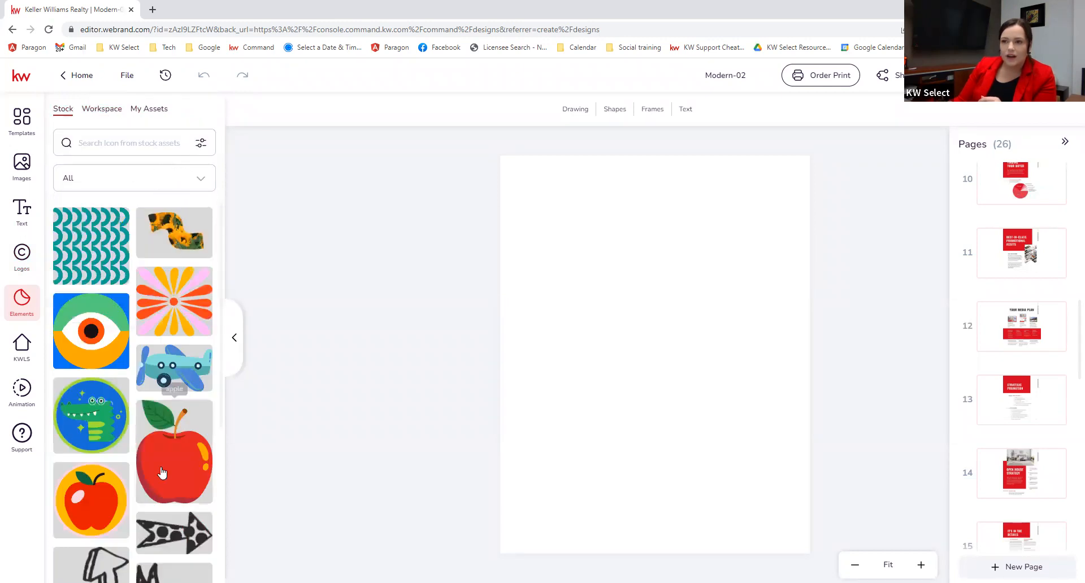
pyautogui.scroll(-5, 161, 506)
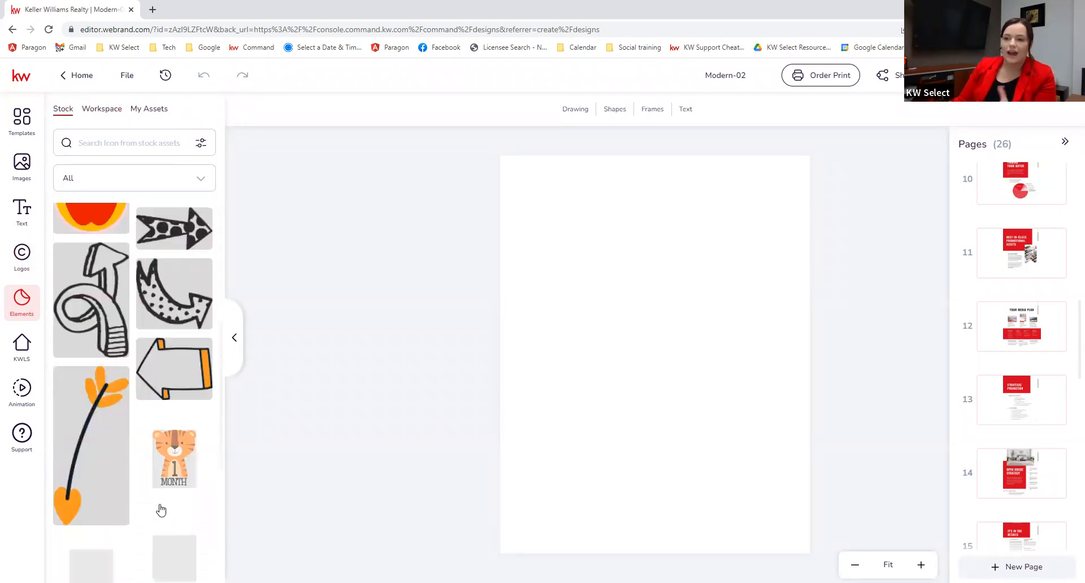
pyautogui.scroll(-10, 161, 509)
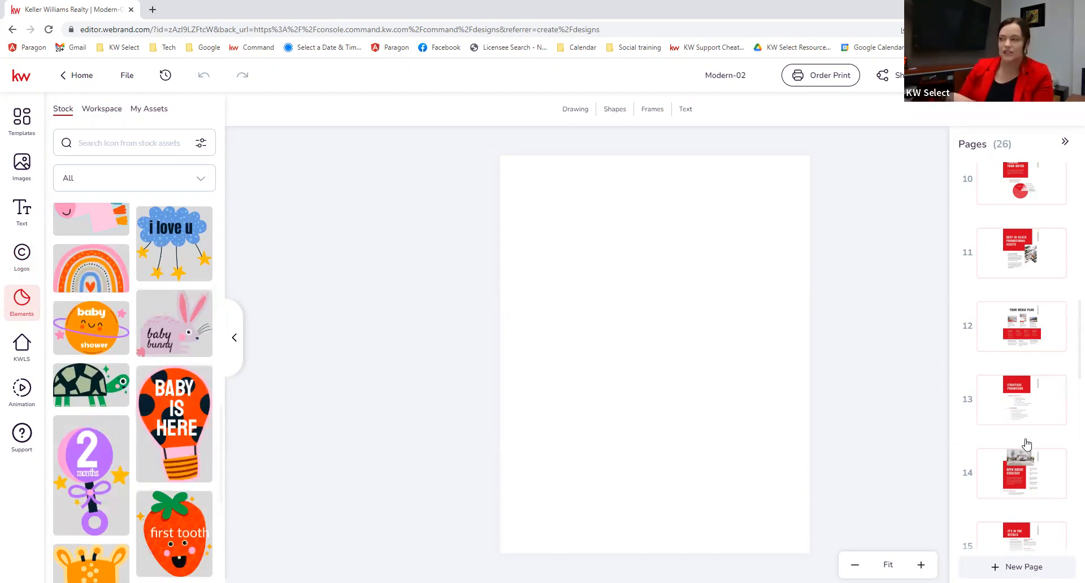
pyautogui.click(1022, 257)
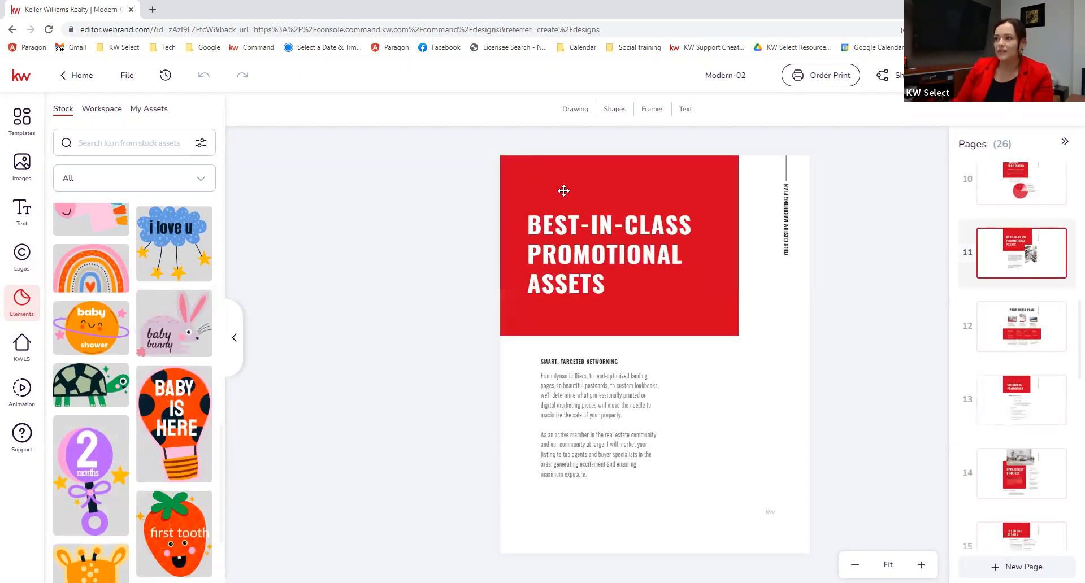
# Step: Copy page 11's red title block and paste it into page 26's top-left corner
pyautogui.click(568, 171)
pyautogui.rightClick(568, 176)
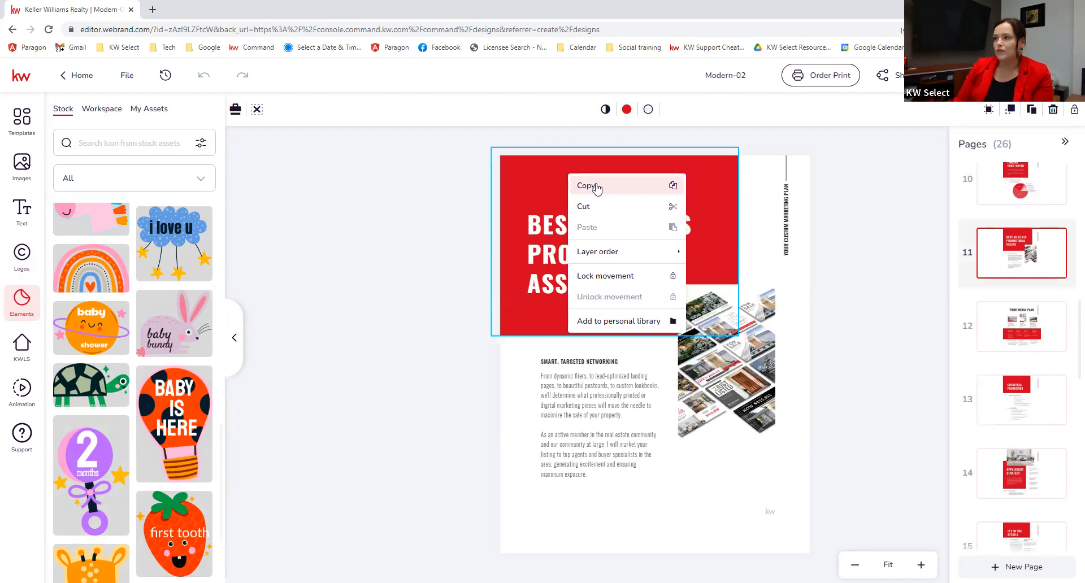
pyautogui.click(581, 189)
pyautogui.scroll(-15, 1024, 484)
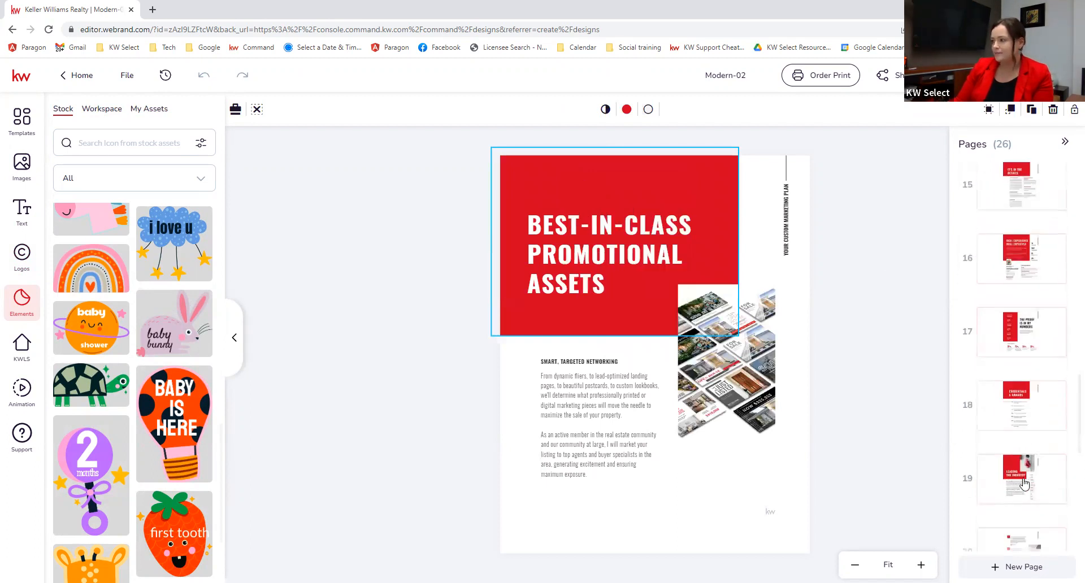
pyautogui.click(1006, 515)
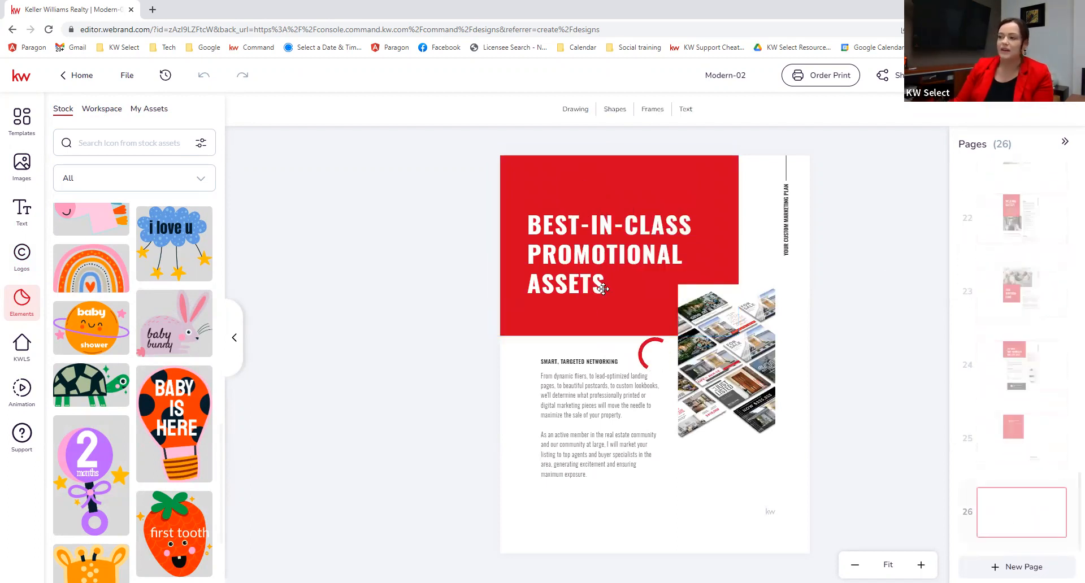
pyautogui.rightClick(596, 222)
pyautogui.click(629, 287)
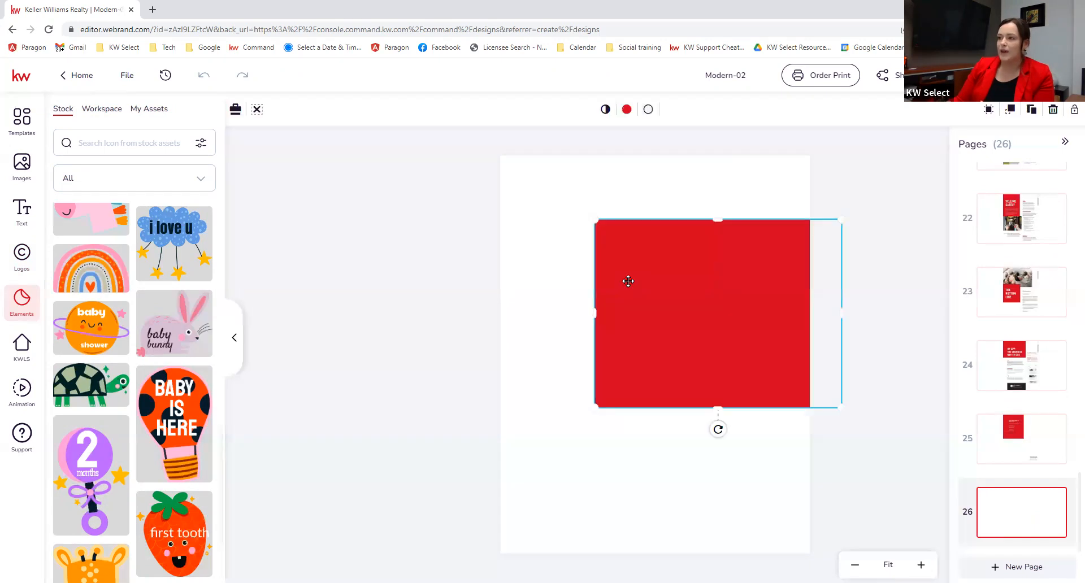
pyautogui.moveTo(637, 300); pyautogui.dragTo(595, 248)
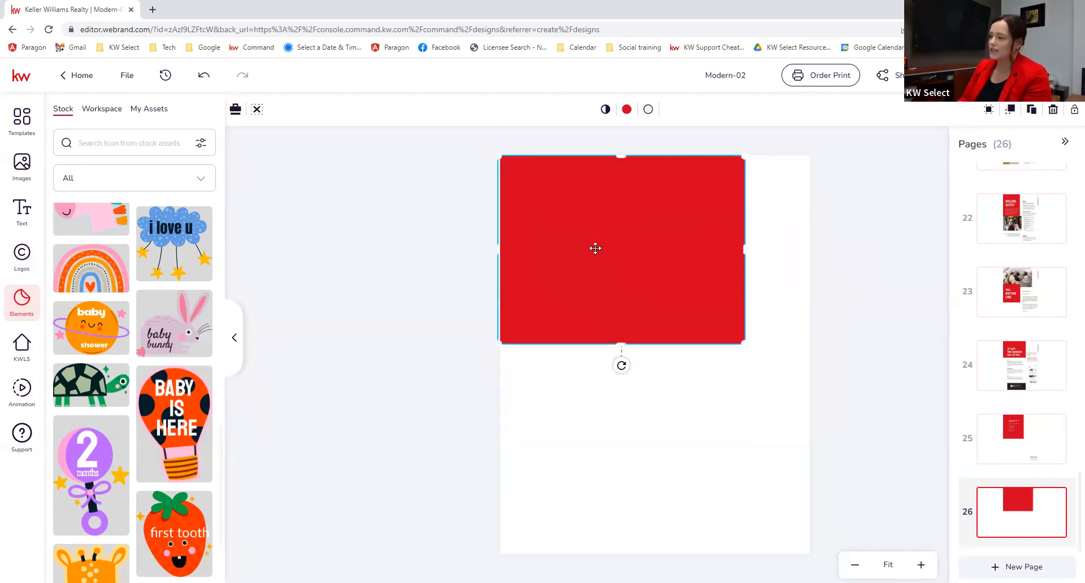
# Step: Clear the selection and hide the elements library to widen the canvas
pyautogui.click(788, 261)
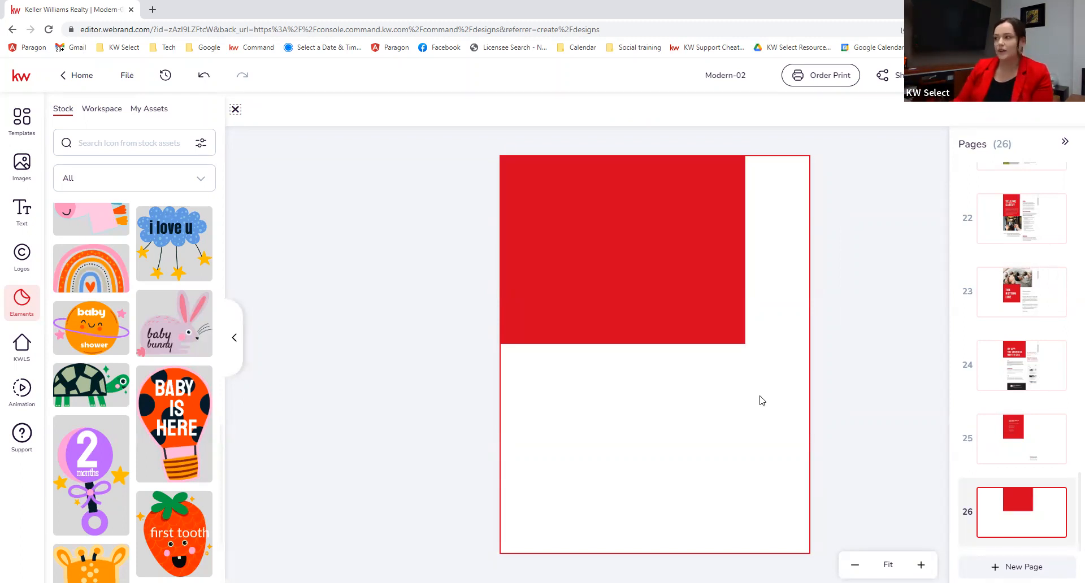
pyautogui.click(894, 479)
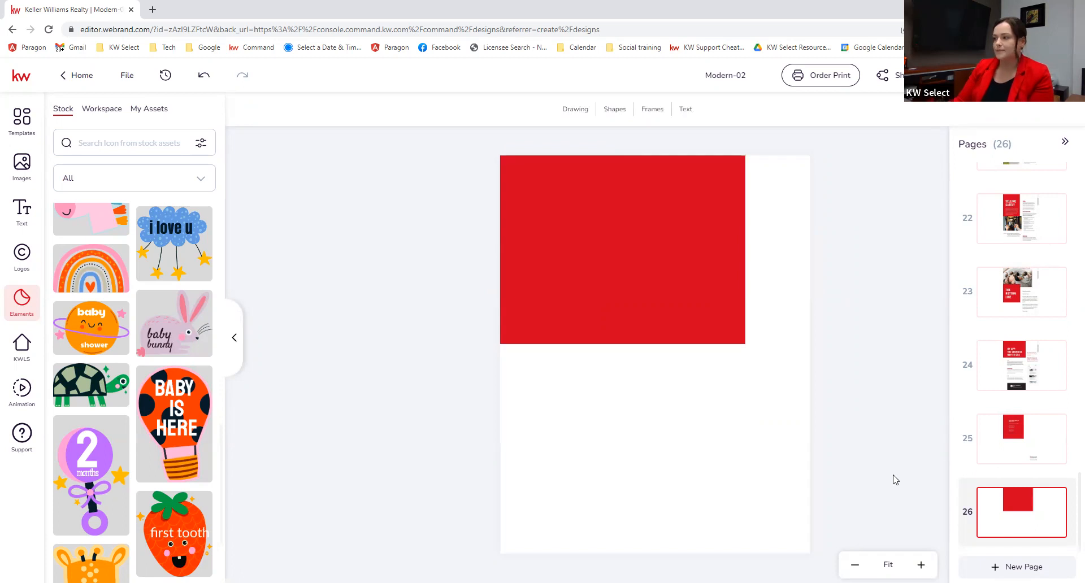
pyautogui.click(233, 337)
pyautogui.scroll(15, 1037, 319)
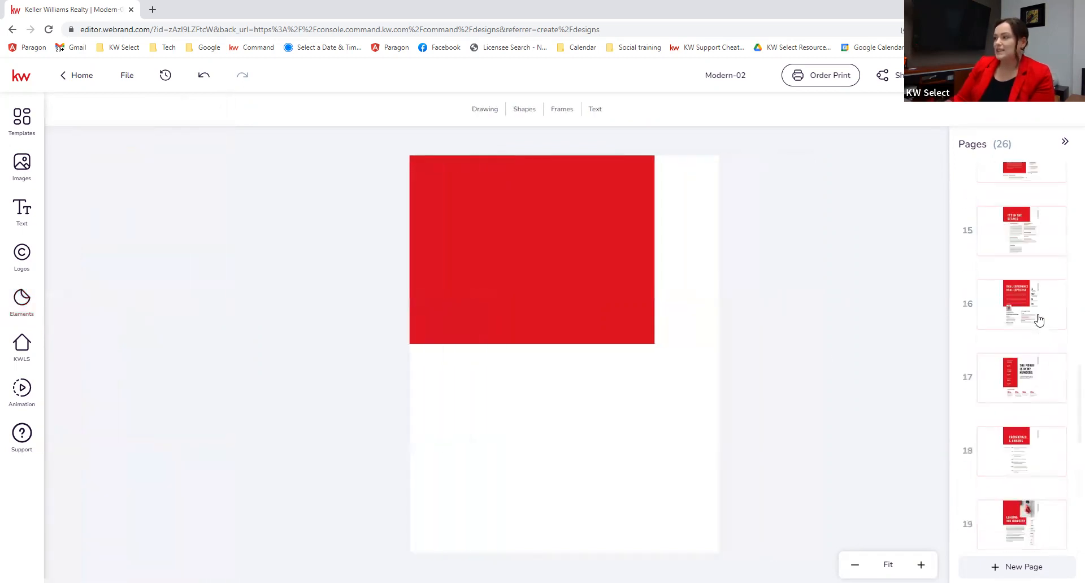
# Step: Go via page 4 to page 5, Lower Sackville, and select its red background block
pyautogui.scroll(9, 1038, 320)
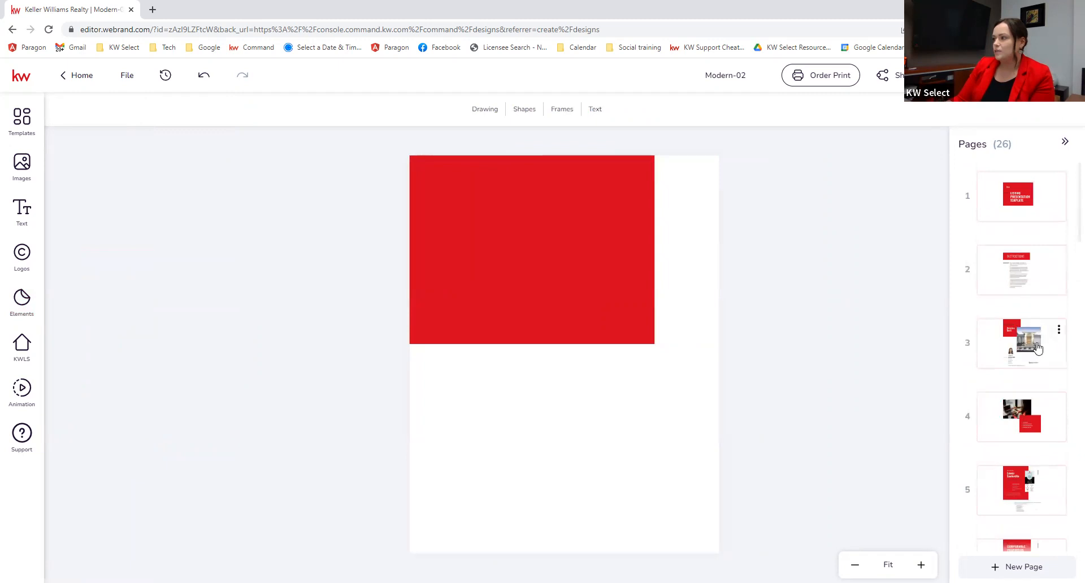
pyautogui.click(1013, 421)
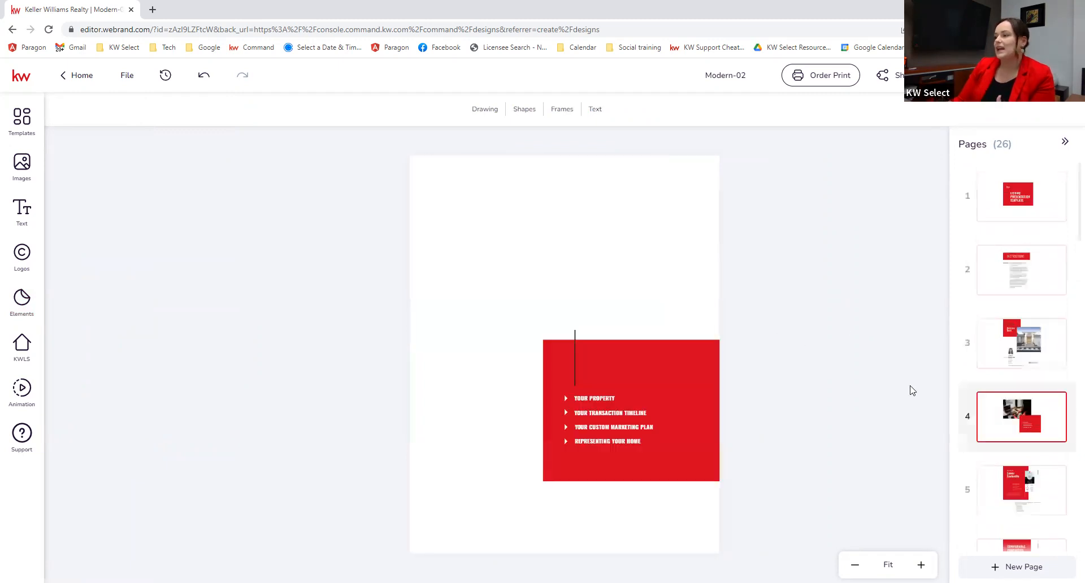
pyautogui.click(1012, 491)
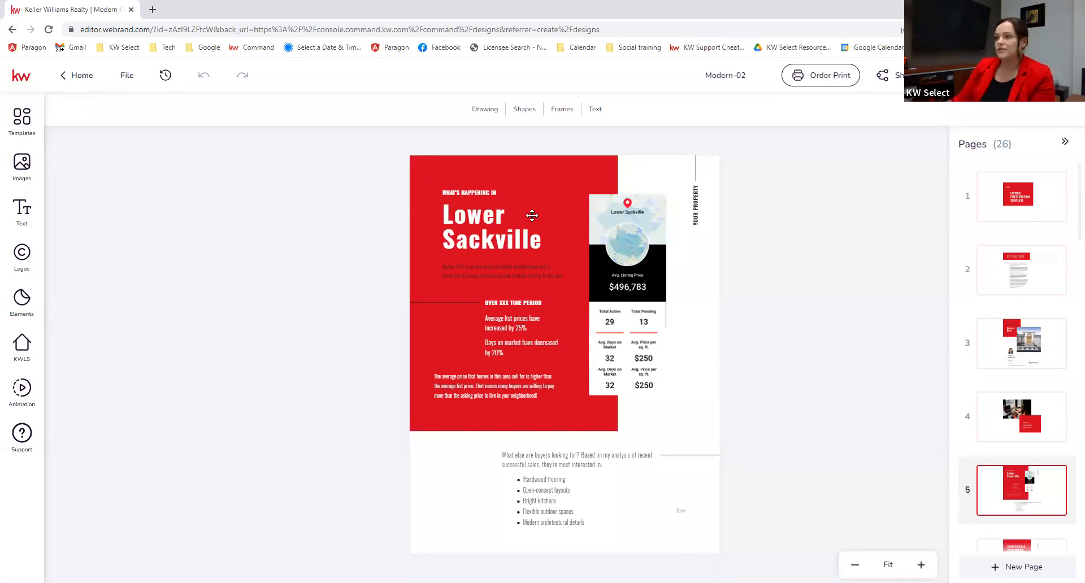
pyautogui.click(417, 168)
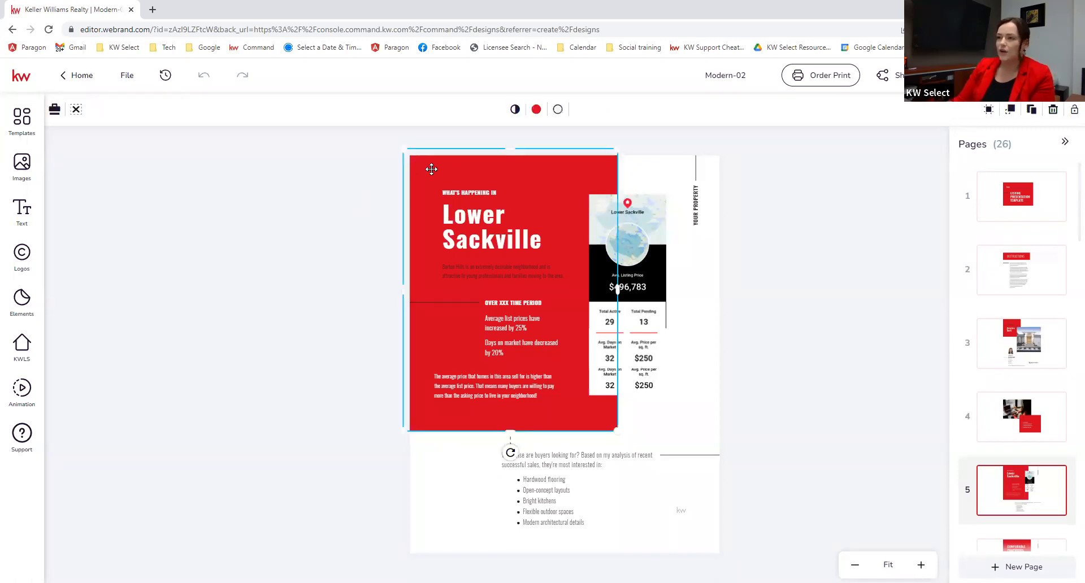
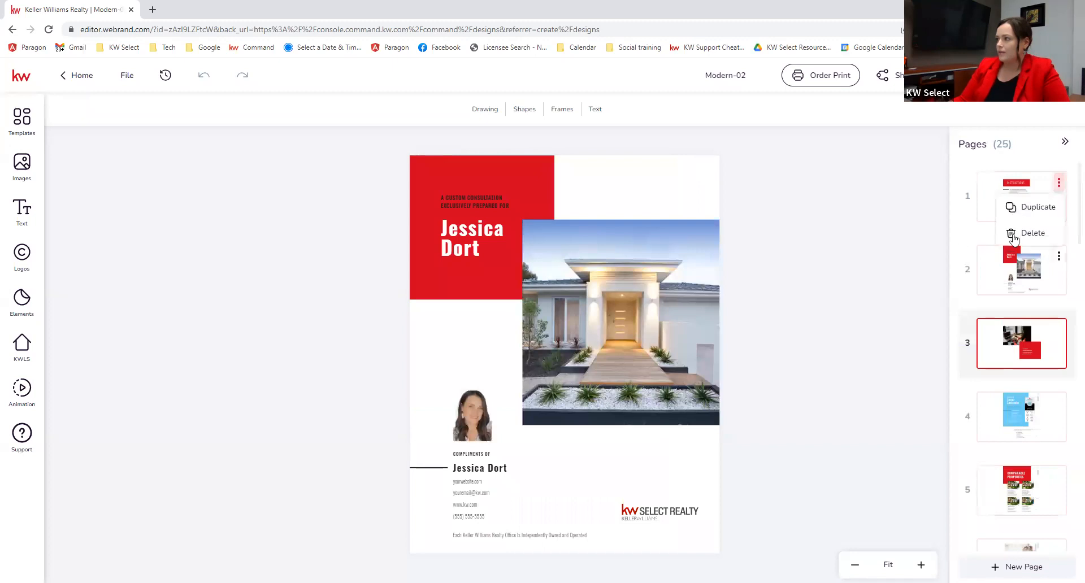
# Step: Delete page 1 so the 24-page presentation opens with the red house cover
pyautogui.click(497, 363)
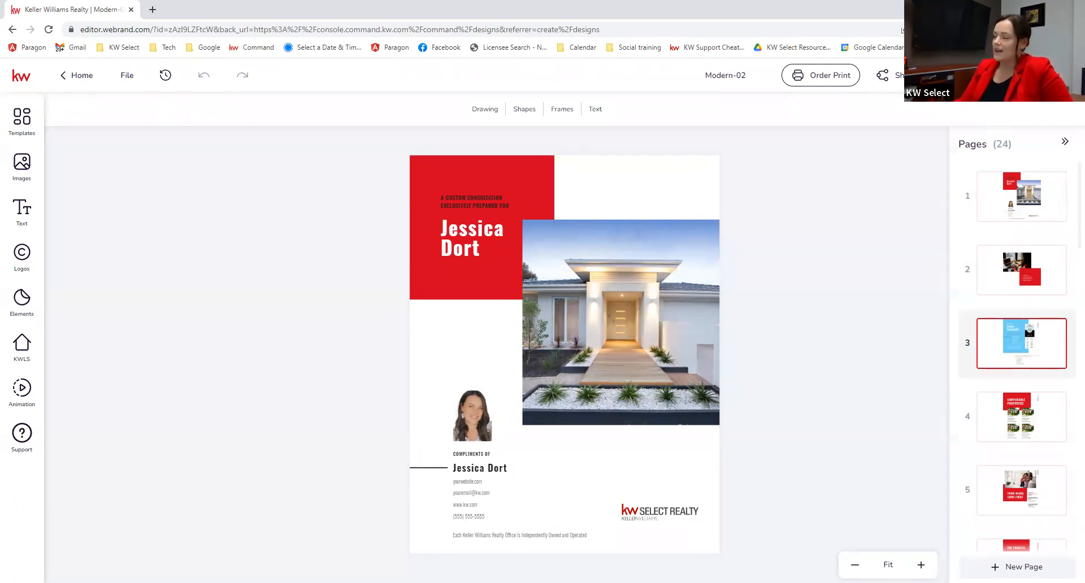
# Step: Download the presentation as a PDF for Printing
pyautogui.click(967, 76)
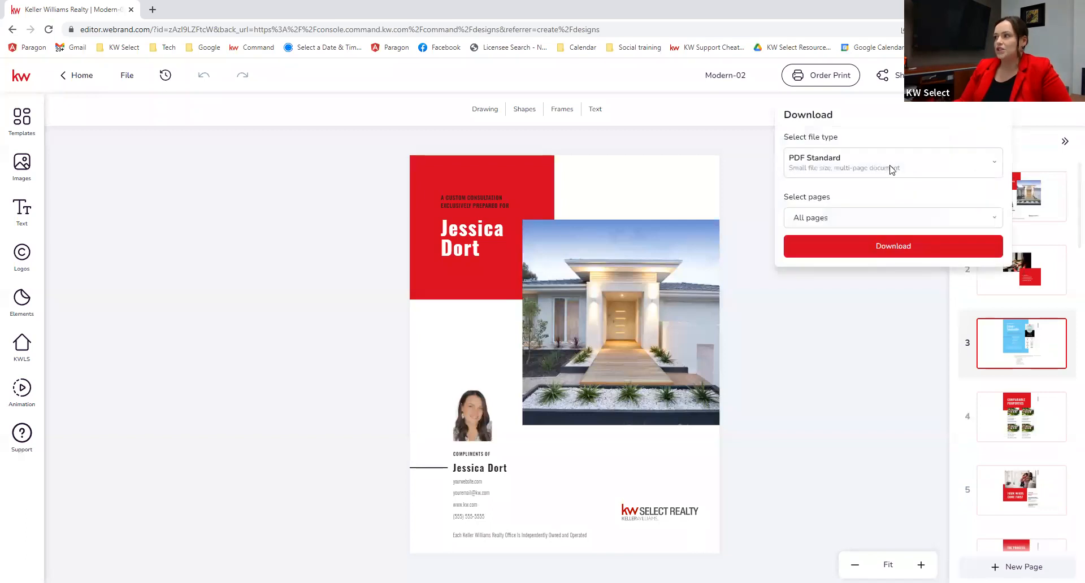
pyautogui.click(892, 169)
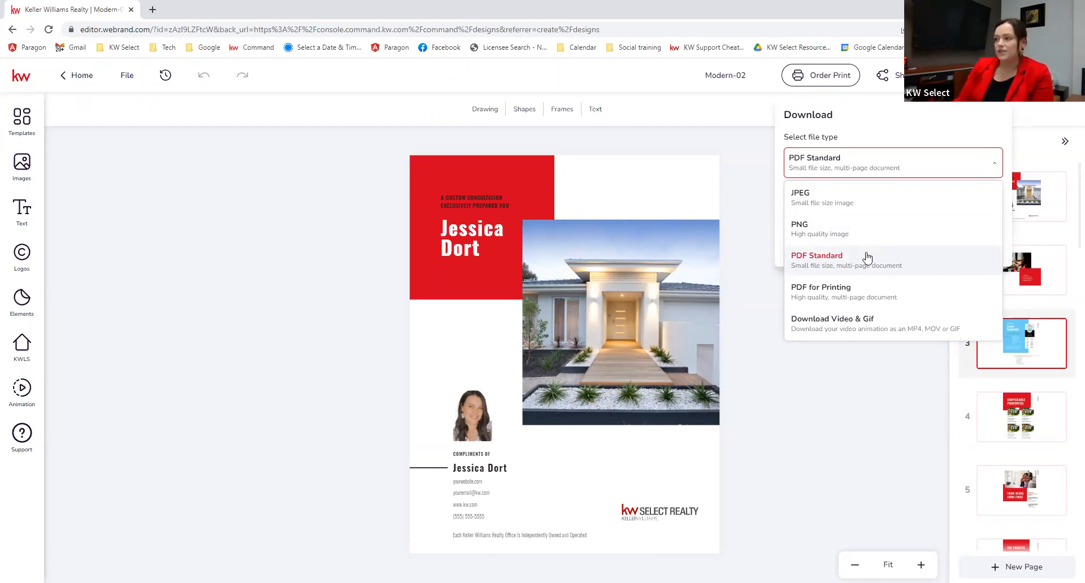
pyautogui.click(863, 292)
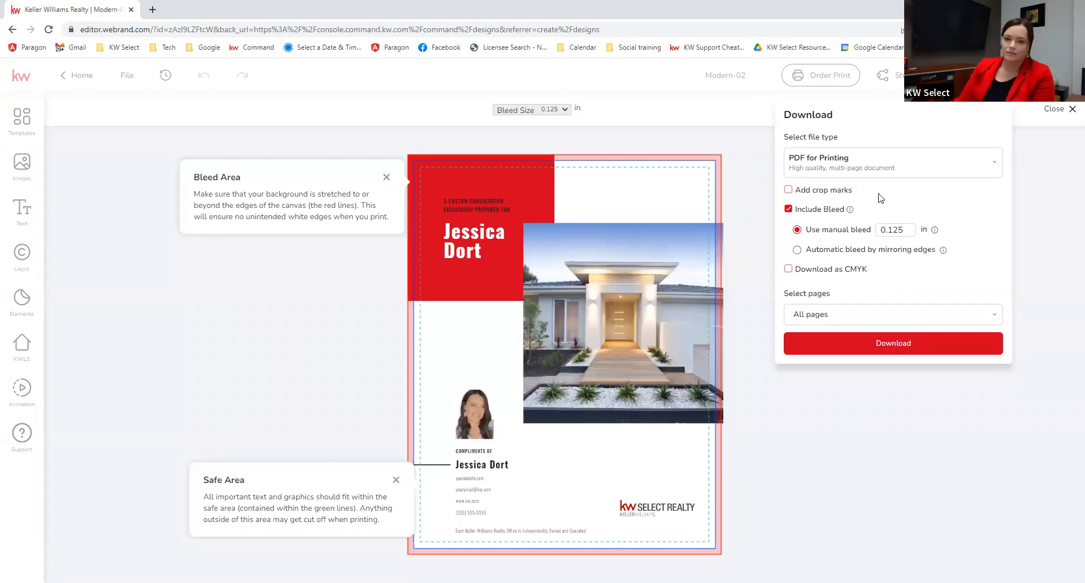
pyautogui.click(1016, 257)
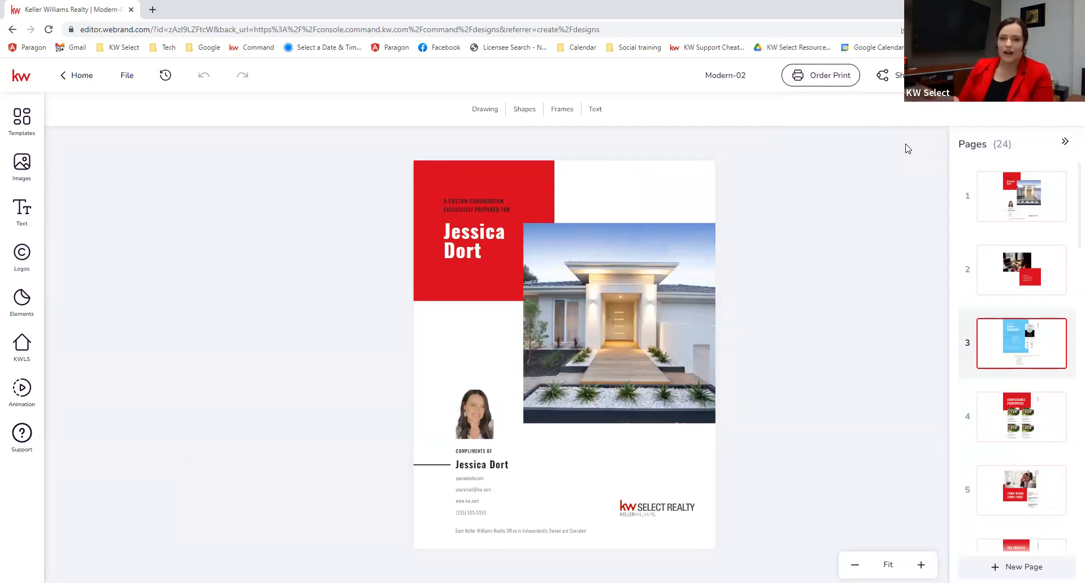
# Step: Copy the design's anyone-with-the-link share URL and open a new browser tab
pyautogui.click(897, 81)
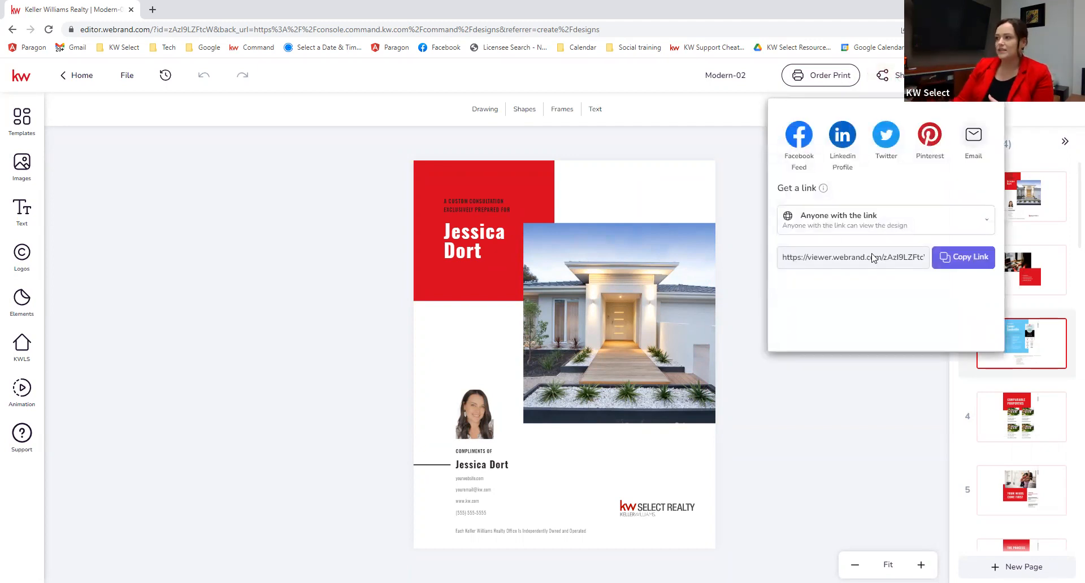
pyautogui.click(960, 257)
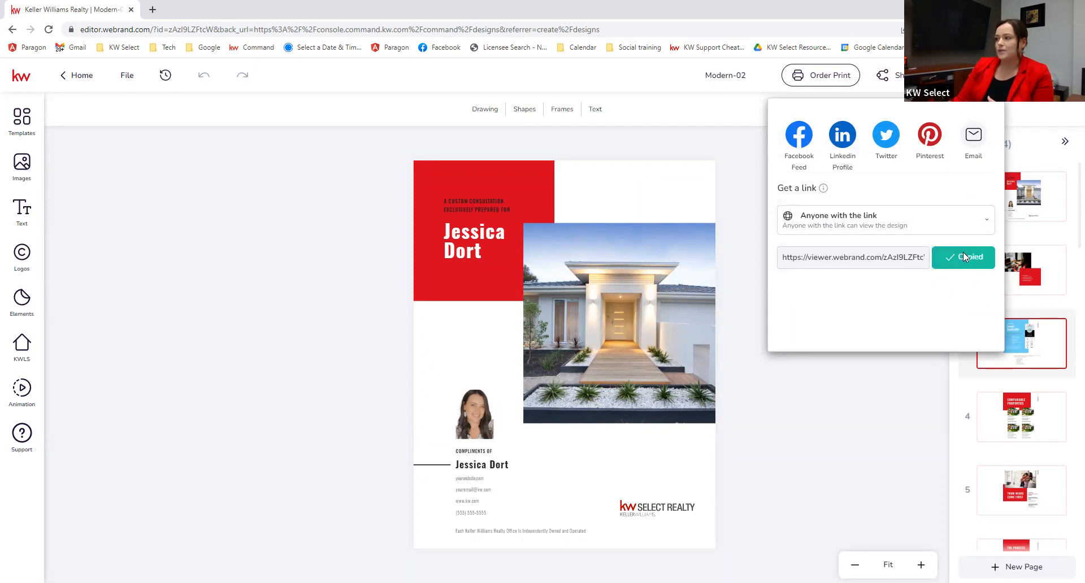
pyautogui.click(152, 10)
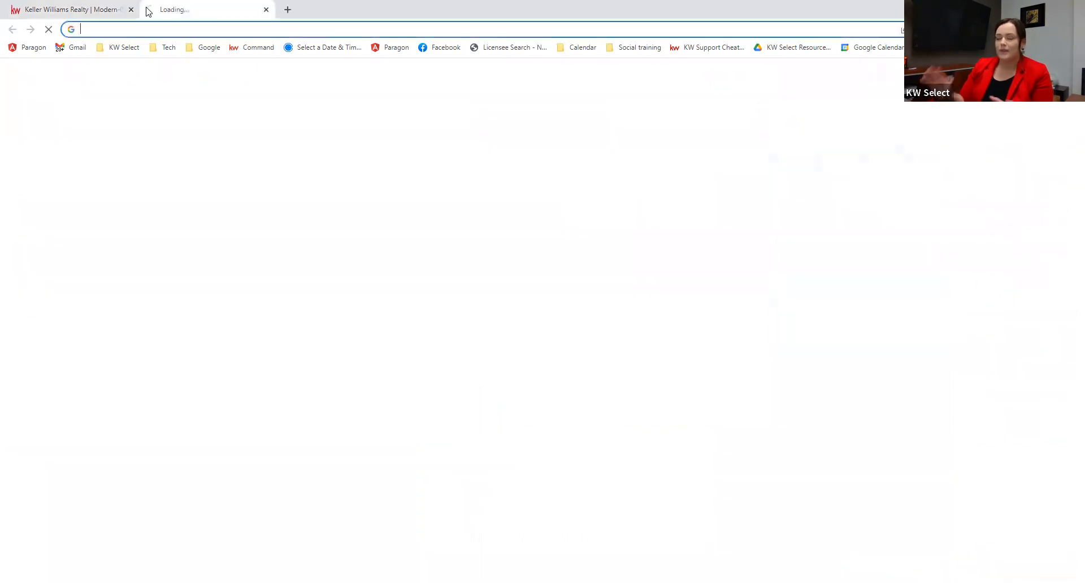
# Step: Load the shared link and page forward past Comparable Properties to The Process
pyautogui.hotkey('ctrl', 'v')
pyautogui.press('Return')
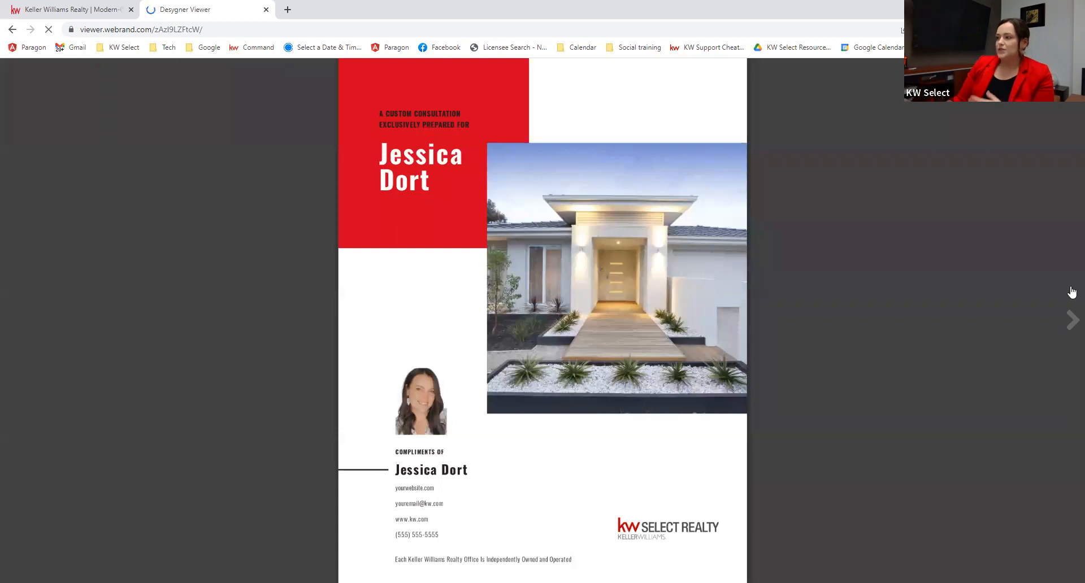
pyautogui.click(1072, 332)
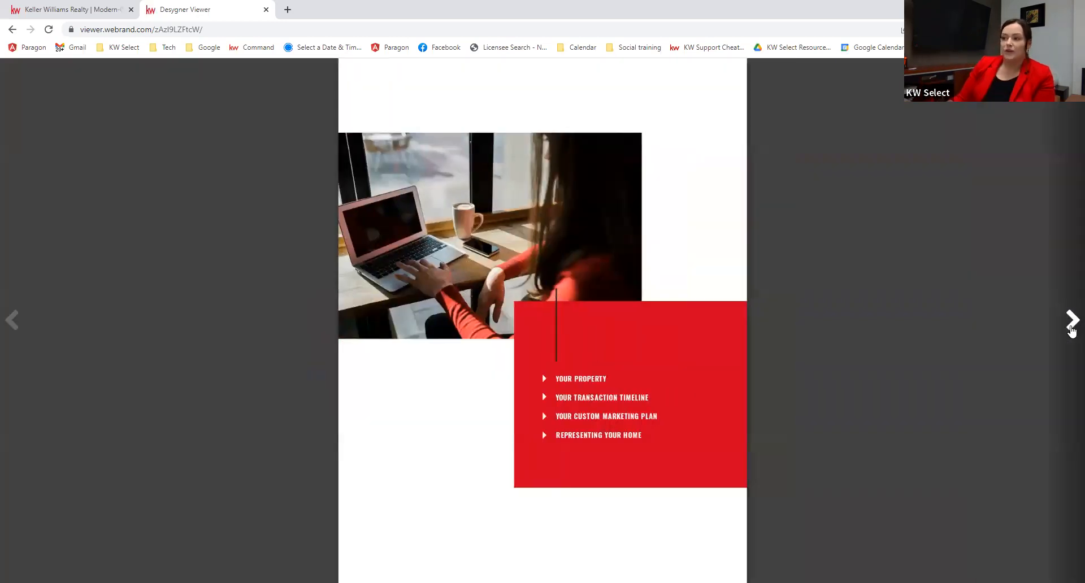
pyautogui.click(1072, 332)
pyautogui.click(1072, 332)
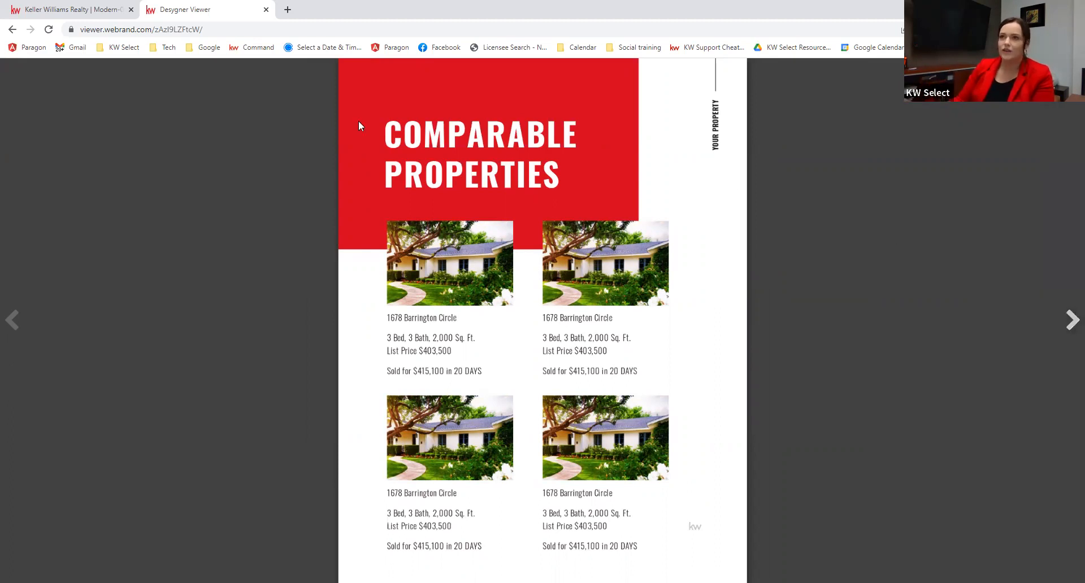
pyautogui.click(1072, 321)
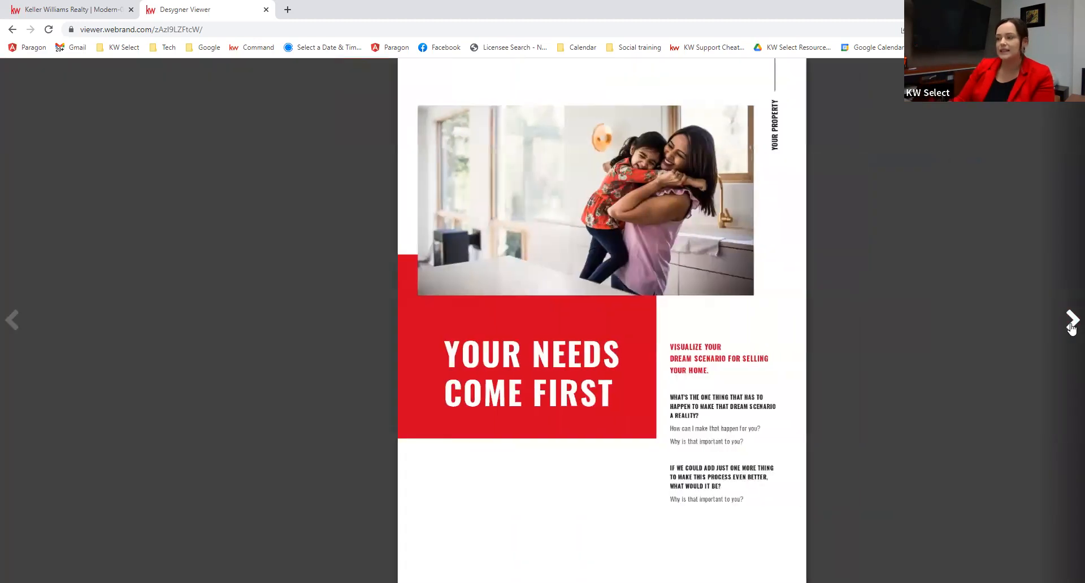
pyautogui.click(1071, 321)
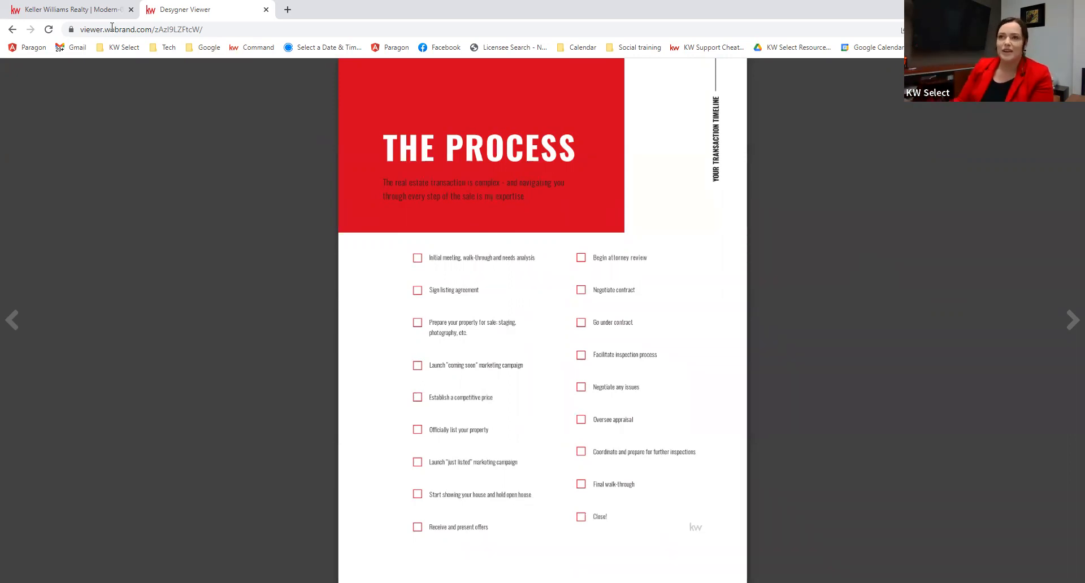
# Step: Select the viewer's link address, then back in the editor close the sharing panel
pyautogui.hotkey('ctrl', 'l')
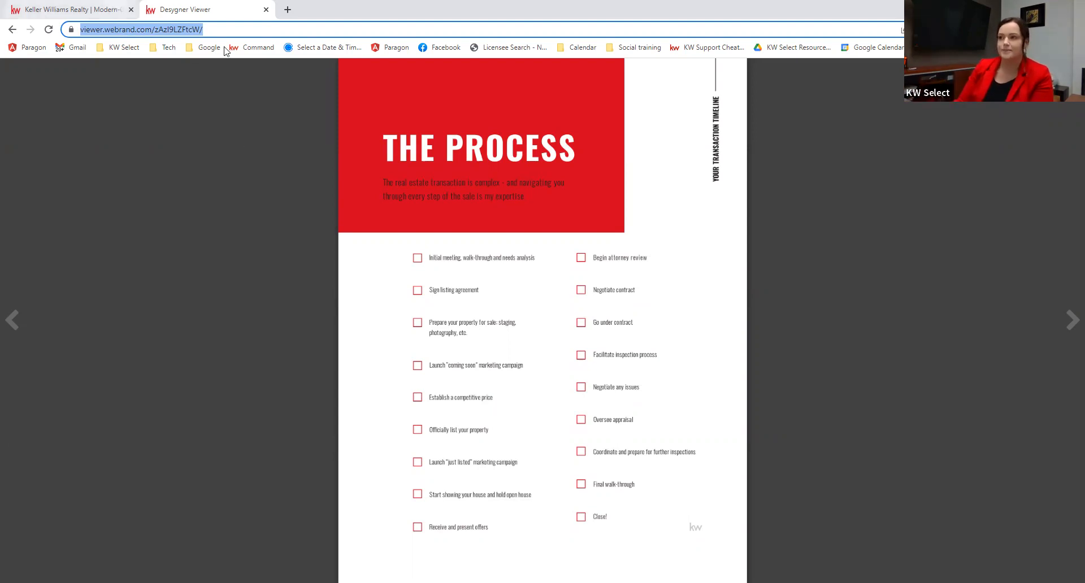
pyautogui.click(72, 9)
pyautogui.click(928, 401)
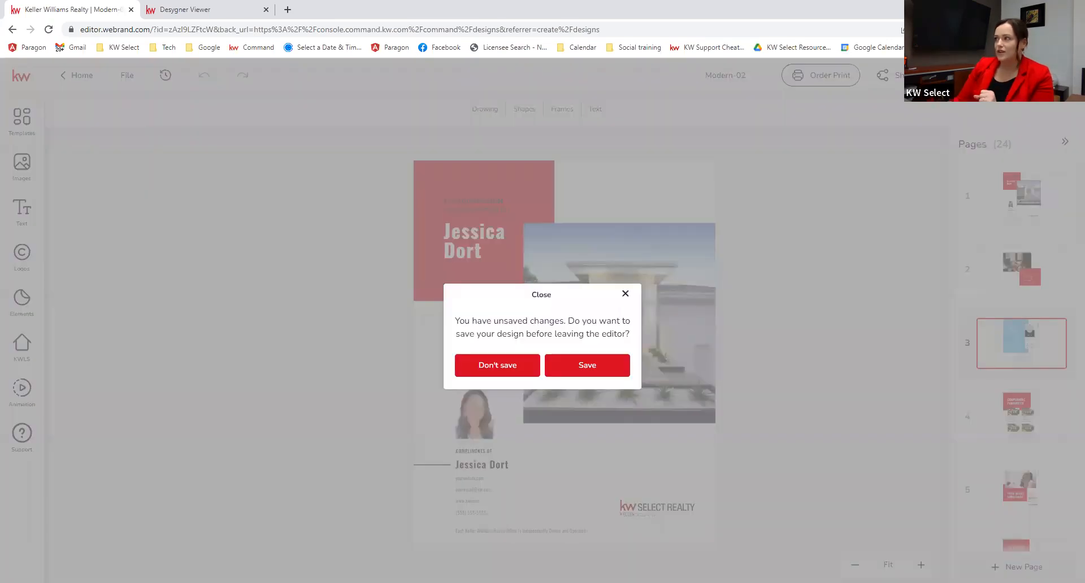
# Step: Save the unsaved changes and leave the editor for the Designs library
pyautogui.click(601, 368)
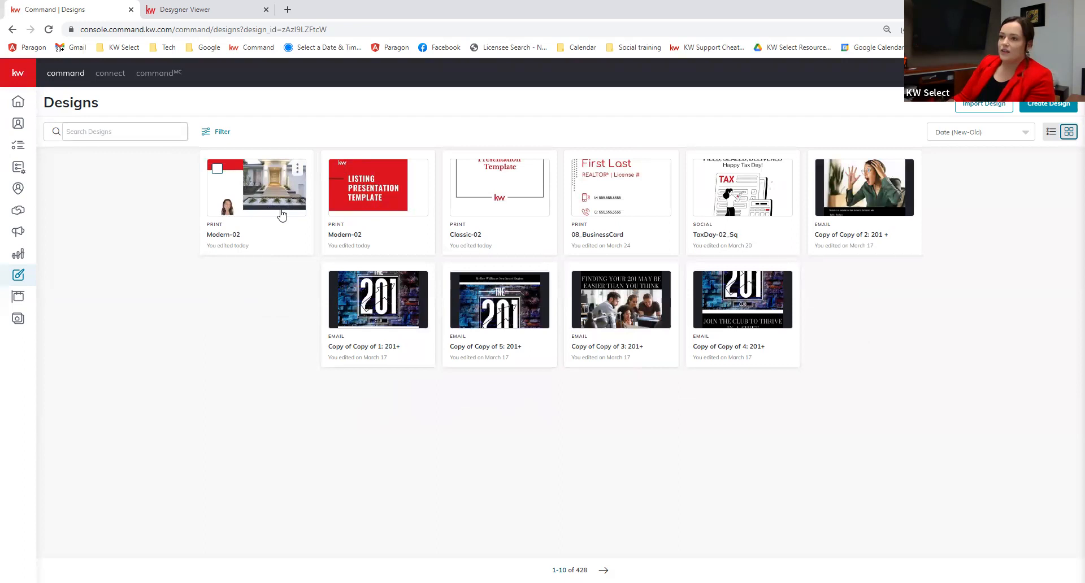
# Step: Copy Modern-02 into the personal account, then open the design in the editor
pyautogui.click(297, 172)
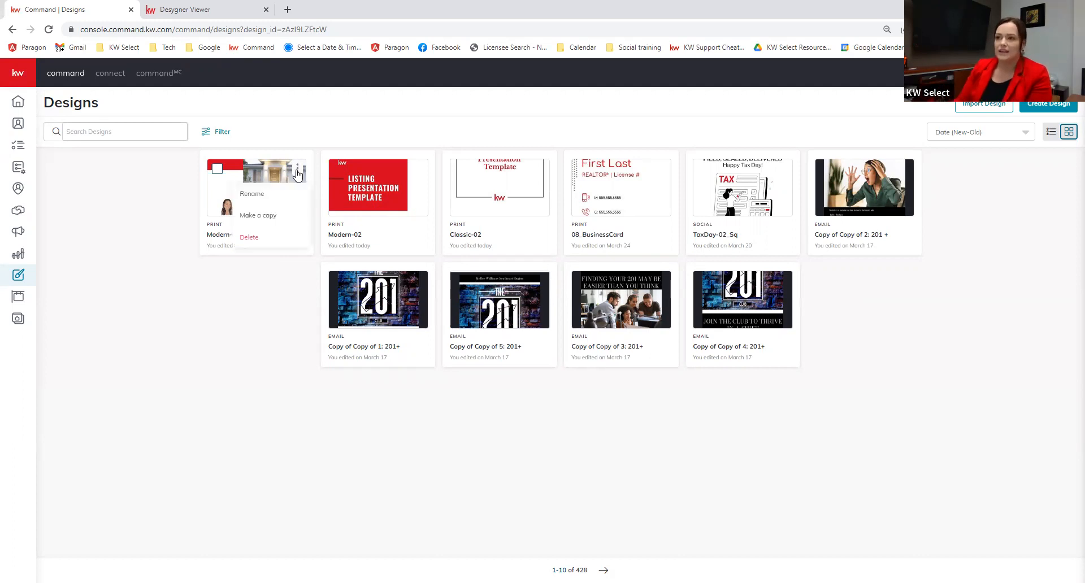
pyautogui.click(258, 217)
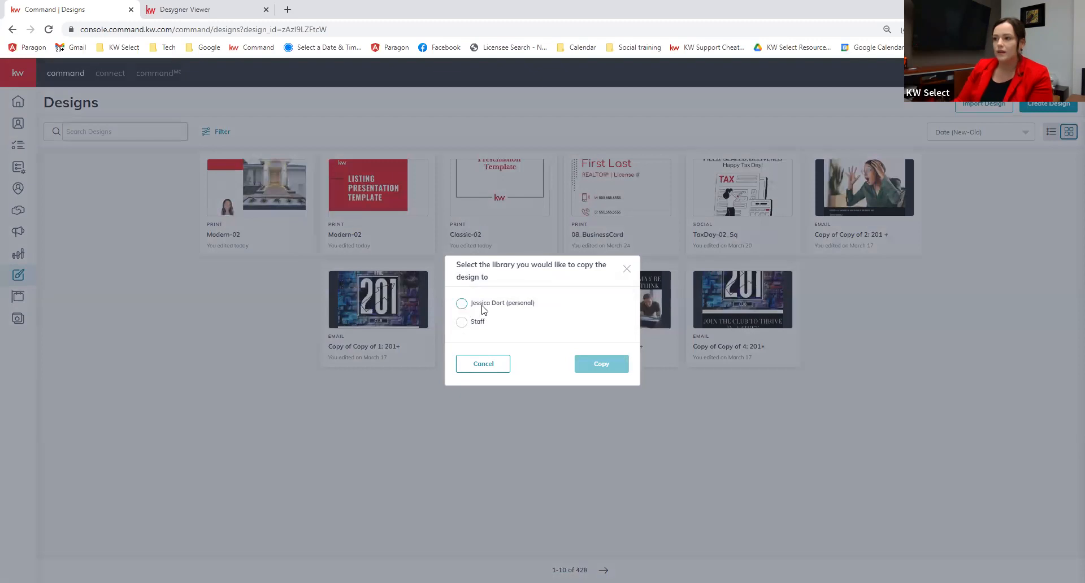
pyautogui.click(462, 303)
pyautogui.click(601, 366)
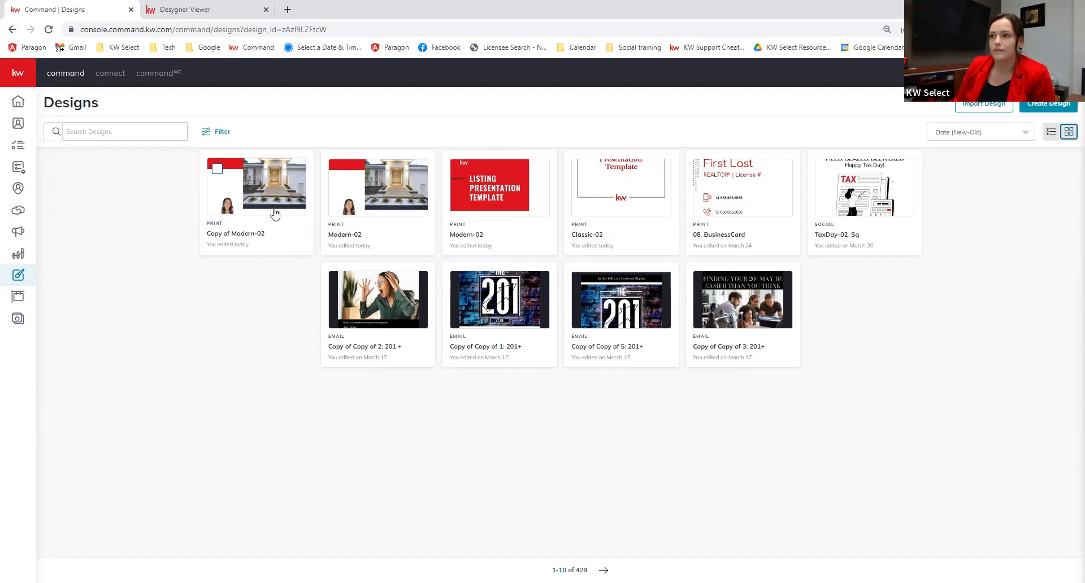
pyautogui.click(343, 199)
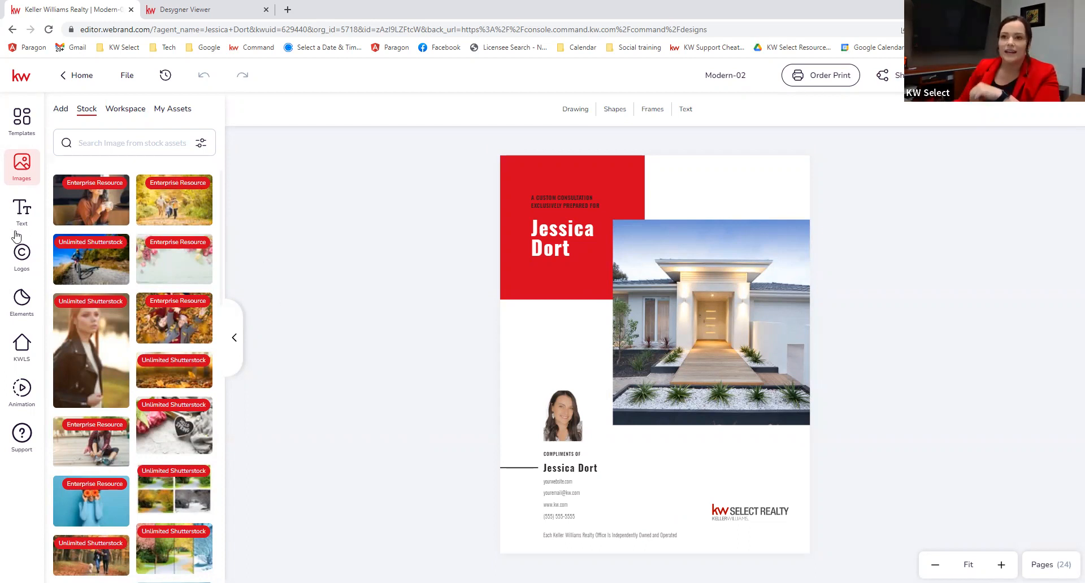
# Step: Place the tech training logo from My Assets small at the cover's lower right, above the footer logo
pyautogui.click(21, 256)
pyautogui.click(119, 110)
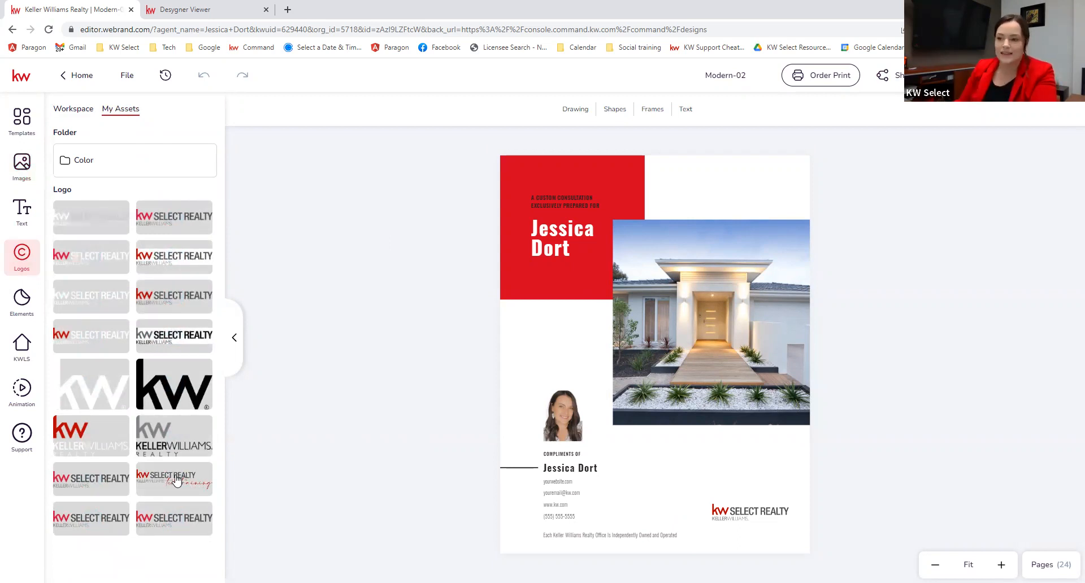
pyautogui.click(177, 482)
pyautogui.moveTo(668, 370); pyautogui.dragTo(744, 499)
pyautogui.moveTo(655, 461); pyautogui.dragTo(742, 487)
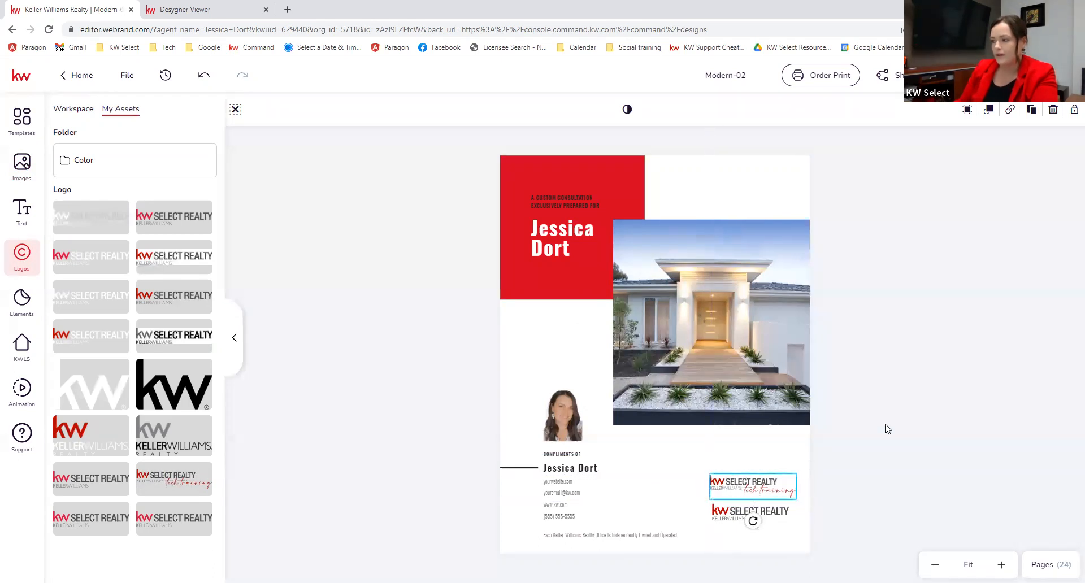
pyautogui.click(878, 438)
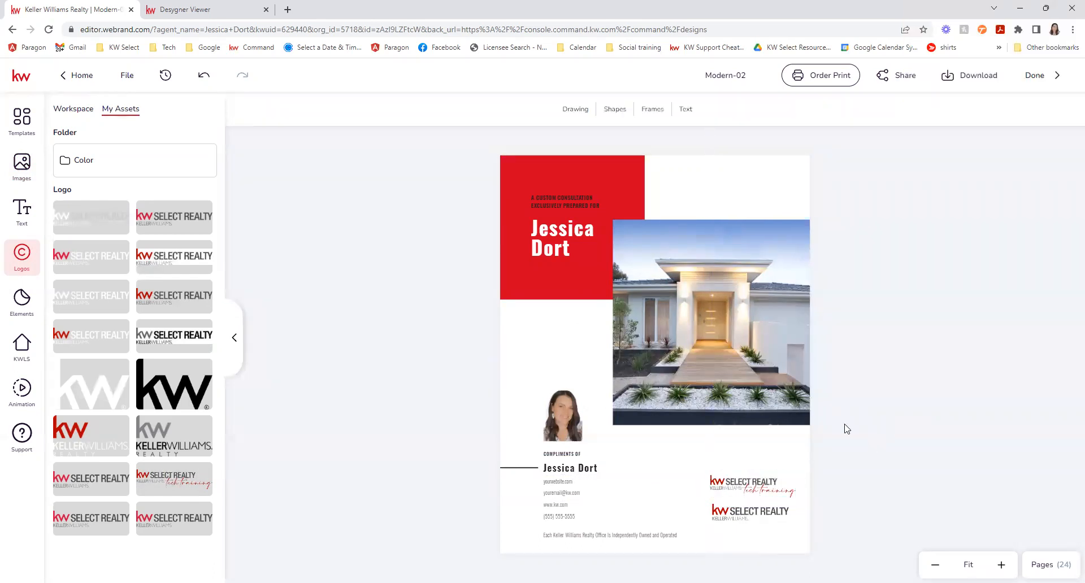